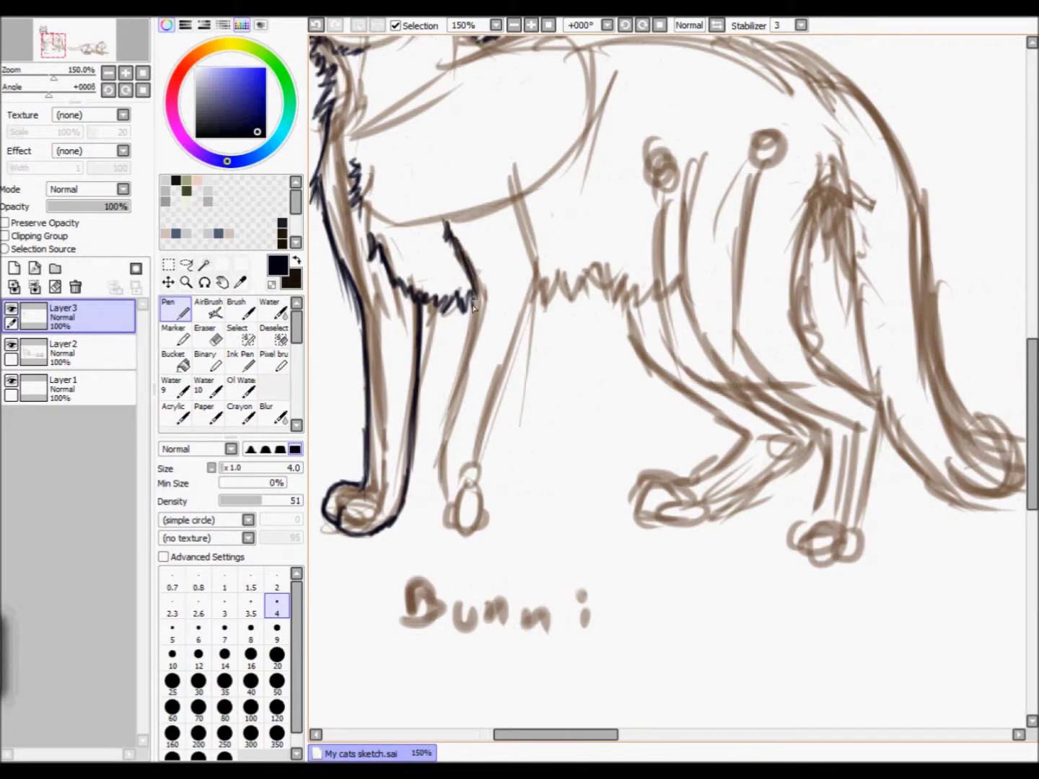
# Step: Ink the standing cat's second front leg and paw over the sketch, erasing and redrawing the uneven lines
pyautogui.moveTo(537, 290); pyautogui.dragTo(471, 470)
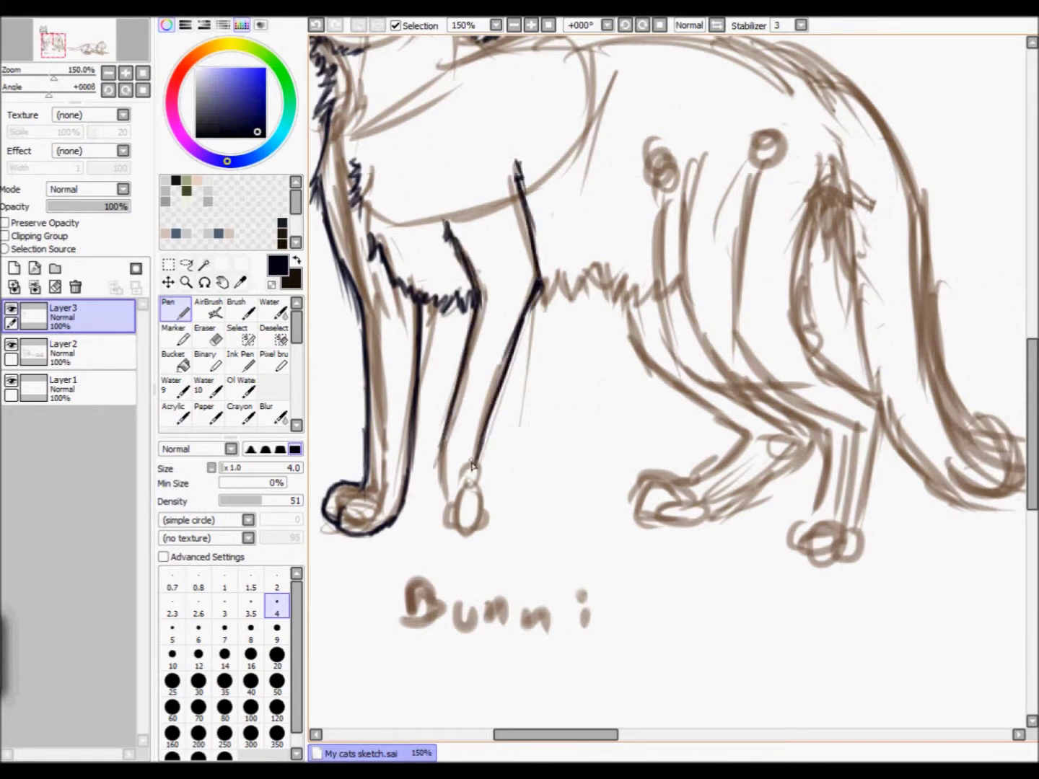
pyautogui.click(200, 339)
pyautogui.moveTo(472, 317); pyautogui.dragTo(447, 422)
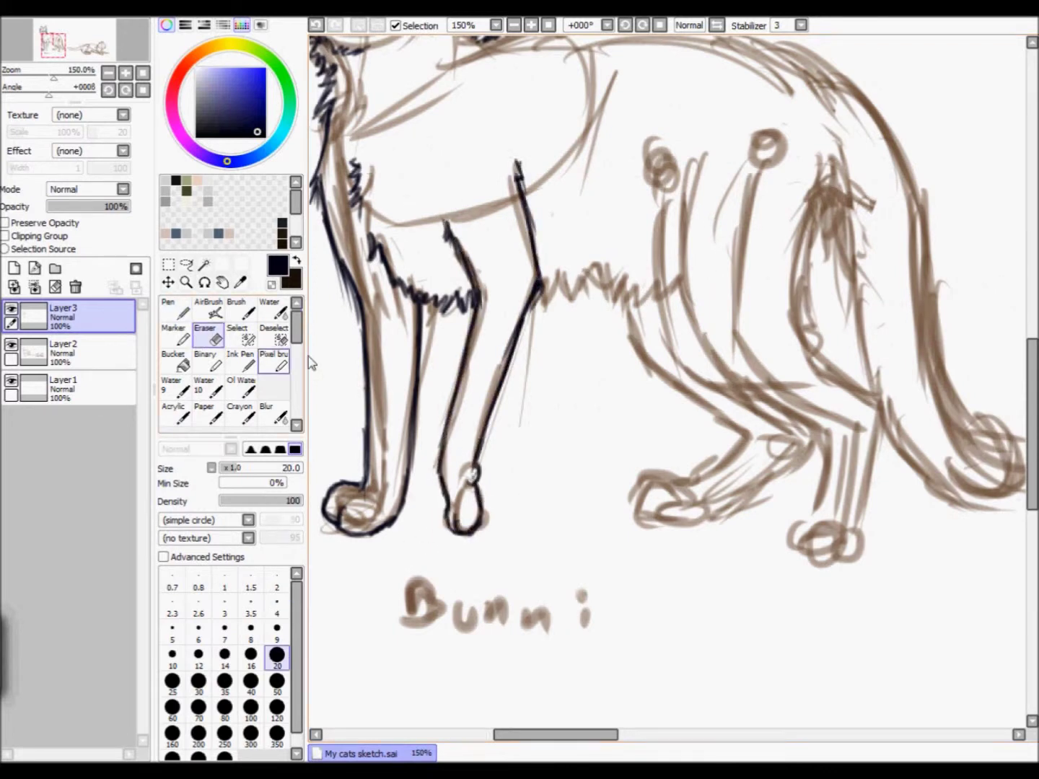
pyautogui.moveTo(537, 285); pyautogui.dragTo(450, 530)
pyautogui.press('n')
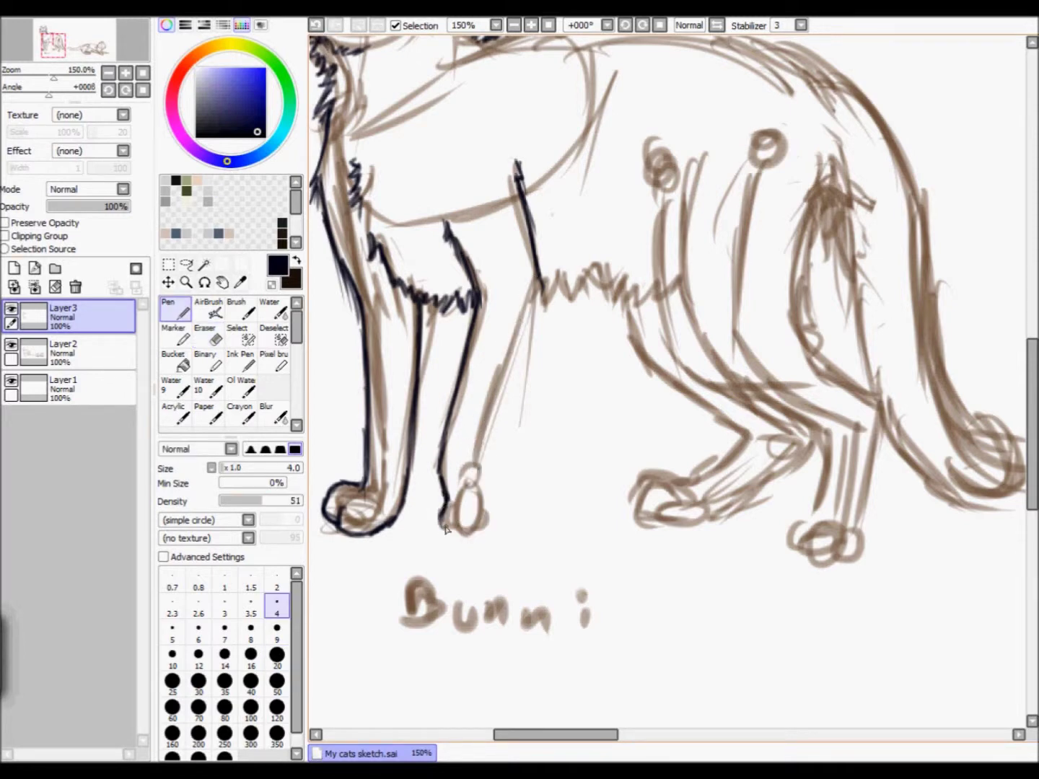
pyautogui.moveTo(532, 318); pyautogui.dragTo(476, 467)
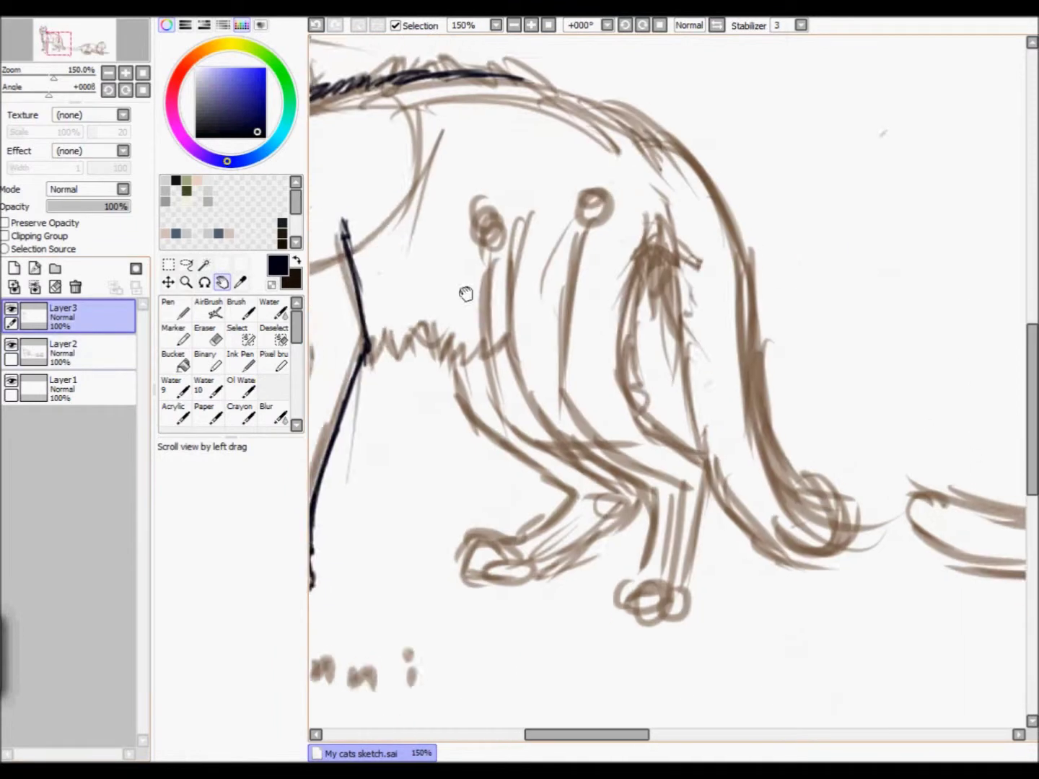
# Step: Ink the standing cat's jagged belly fur and the front contour of its near hind leg
pyautogui.moveTo(464, 290); pyautogui.dragTo(385, 256)
pyautogui.press('n')
pyautogui.moveTo(401, 360); pyautogui.dragTo(429, 346)
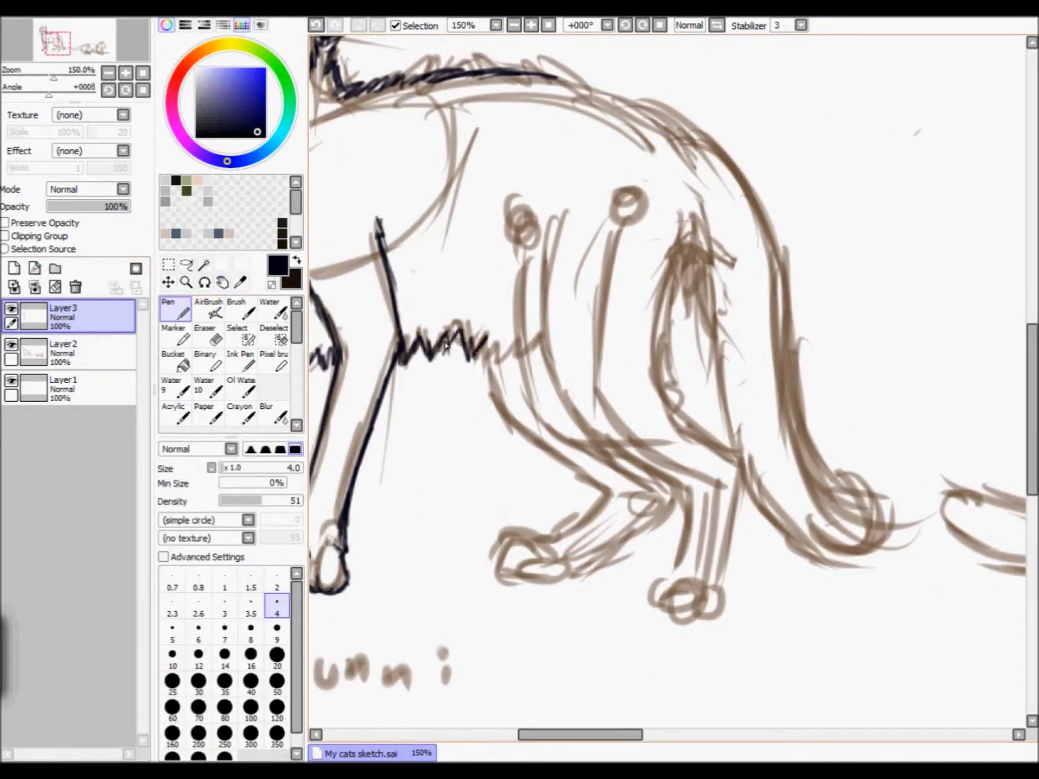
pyautogui.moveTo(555, 238); pyautogui.dragTo(539, 361)
pyautogui.moveTo(539, 361)
pyautogui.mouseDown()
pyautogui.moveTo(435, 295)
pyautogui.moveTo(488, 236)
pyautogui.mouseUp()
pyautogui.press('Home')
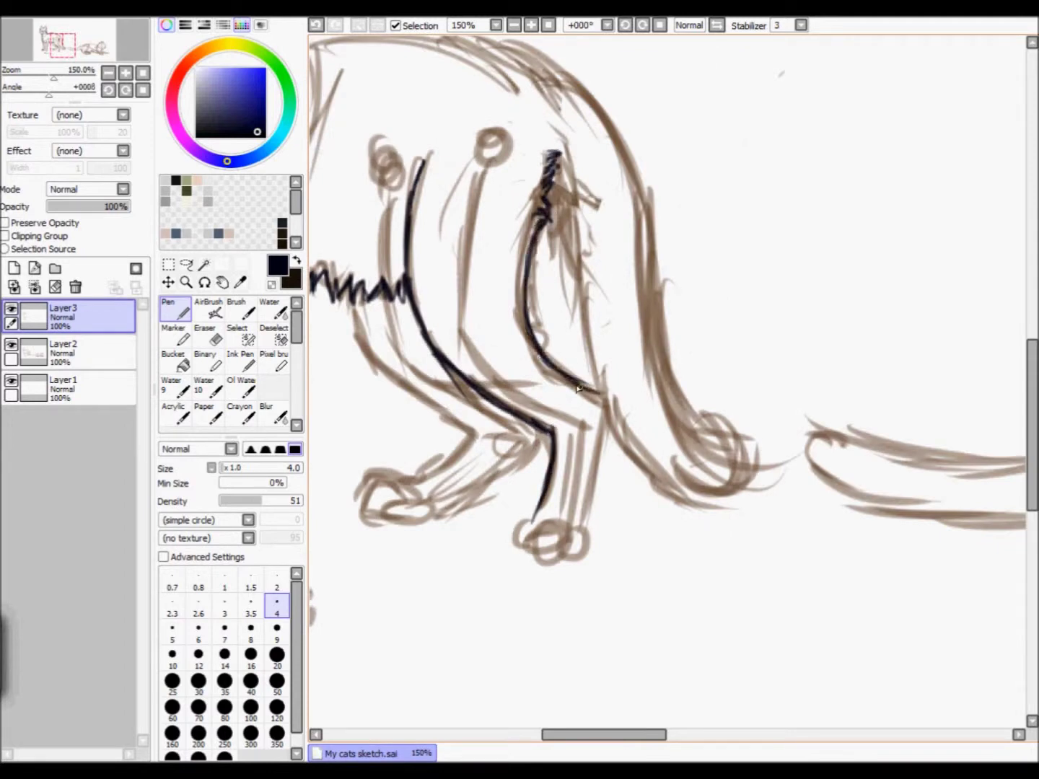
# Step: Ink the rear contour of the near hind leg and its rounded paw, cleaning up stray lines
pyautogui.moveTo(577, 388); pyautogui.dragTo(588, 504)
pyautogui.press('e')
pyautogui.press('n')
pyautogui.press('e')
pyautogui.press('n')
# Step: Ink the standing cat's far hind leg and paw behind the near one
pyautogui.moveTo(560, 571)
pyautogui.mouseDown()
pyautogui.moveTo(585, 536)
pyautogui.moveTo(814, 535)
pyautogui.mouseUp()
pyautogui.moveTo(582, 287)
pyautogui.mouseDown()
pyautogui.moveTo(599, 355)
pyautogui.moveTo(651, 401)
pyautogui.mouseUp()
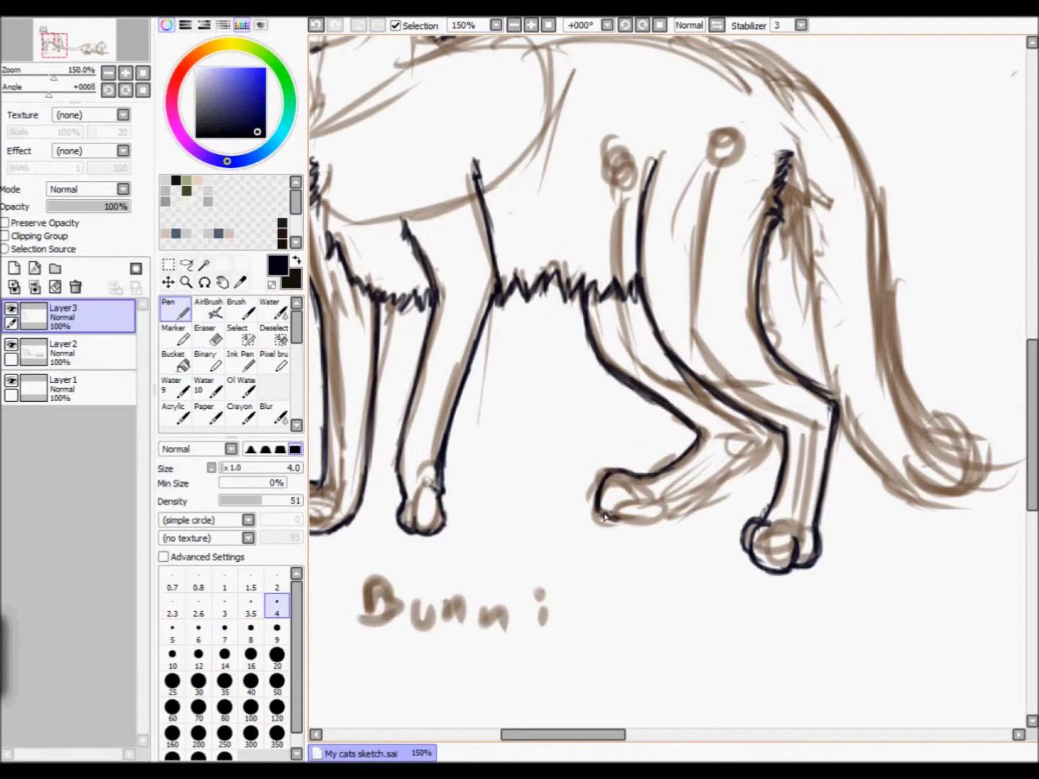
pyautogui.moveTo(710, 503); pyautogui.dragTo(661, 523)
# Step: Hide the Layer2 sketch, lasso the standing cat's lower body and legs, and move the selection slightly upward
pyautogui.click(222, 282)
pyautogui.press('Home')
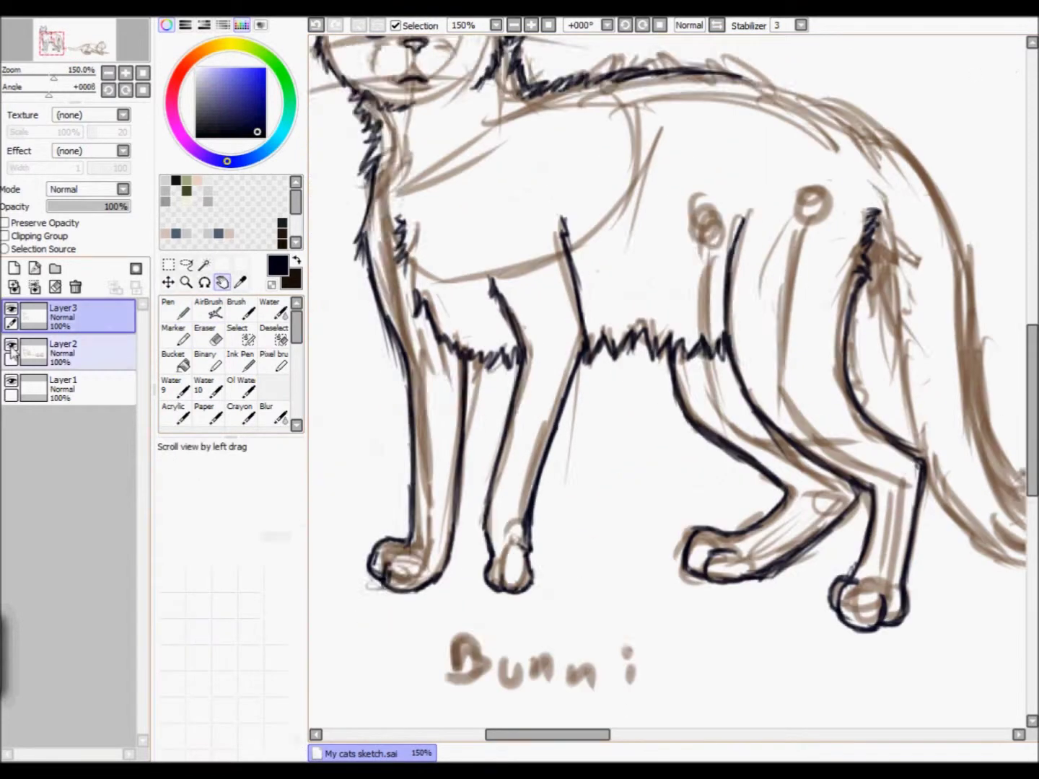
pyautogui.click(10, 344)
pyautogui.click(186, 264)
pyautogui.moveTo(672, 273); pyautogui.dragTo(321, 666)
pyautogui.moveTo(419, 354); pyautogui.dragTo(418, 343)
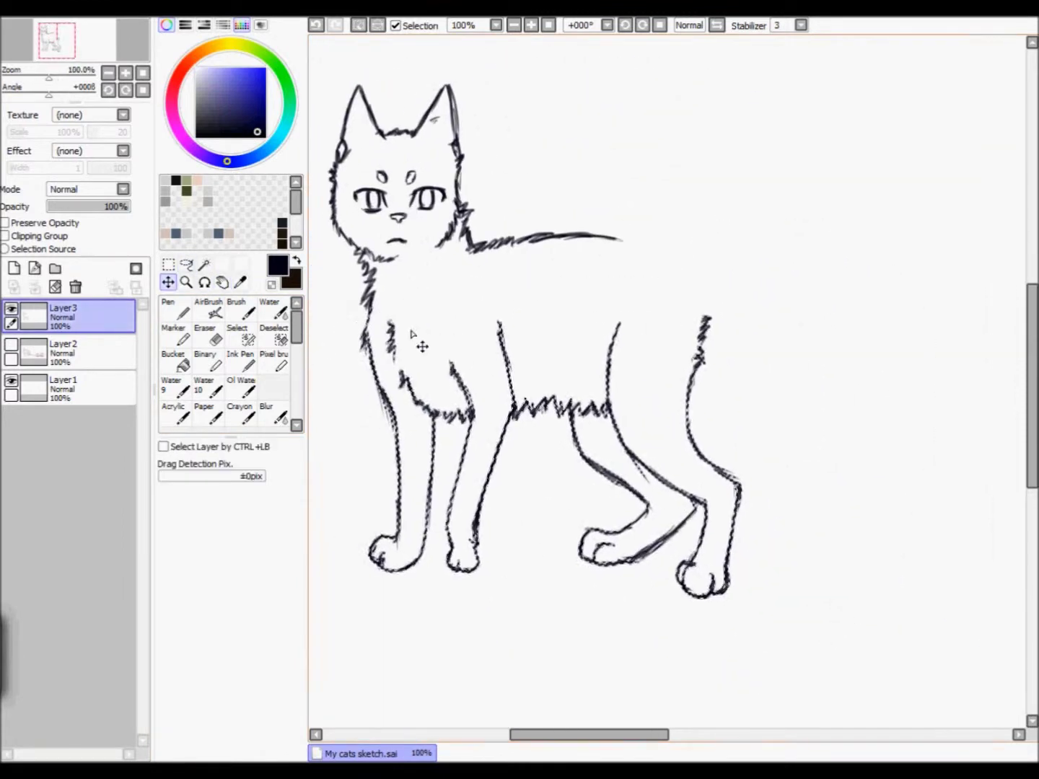
pyautogui.click(514, 25)
pyautogui.click(12, 344)
pyautogui.click(11, 344)
# Step: Try inking the standing cat's back, rump and tail contours on the Layer2 sketch layer
pyautogui.click(175, 308)
pyautogui.click(530, 26)
pyautogui.moveTo(570, 172)
pyautogui.mouseDown()
pyautogui.moveTo(692, 184)
pyautogui.moveTo(766, 242)
pyautogui.mouseUp()
pyautogui.hotkey('ctrl', 'z')
pyautogui.press('End')
pyautogui.press('End')
pyautogui.press('End')
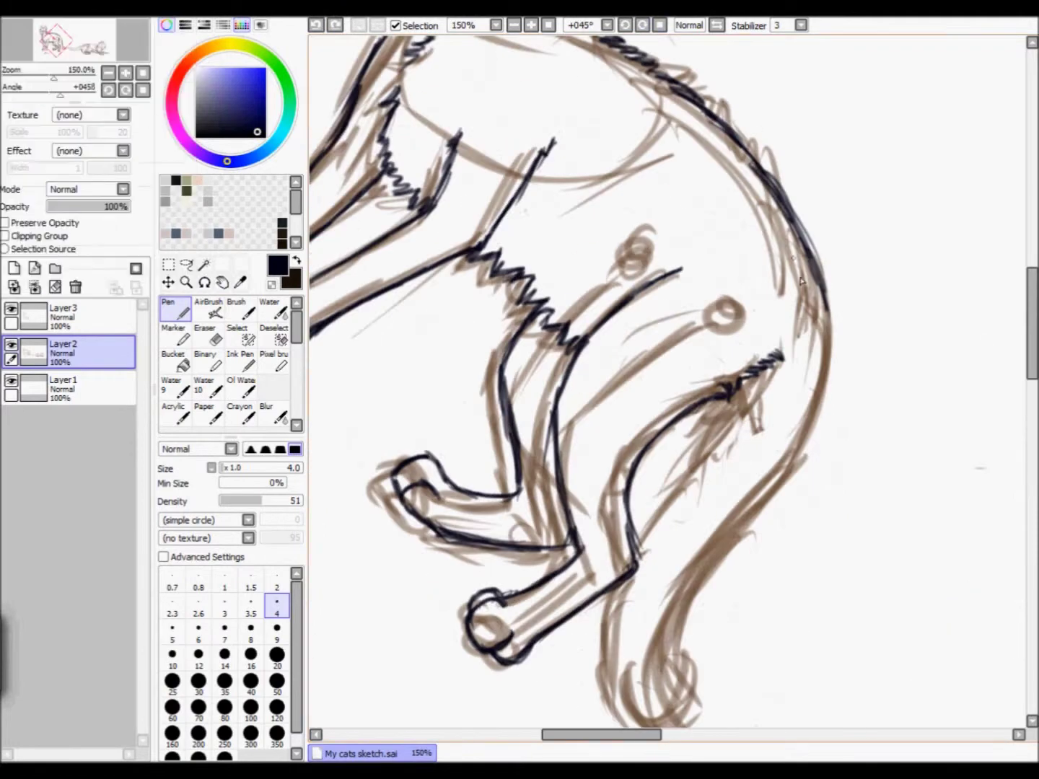
pyautogui.moveTo(721, 414); pyautogui.dragTo(634, 552)
pyautogui.moveTo(830, 289)
pyautogui.mouseDown()
pyautogui.moveTo(776, 497)
pyautogui.moveTo(721, 397)
pyautogui.mouseUp()
pyautogui.press('Delete')
pyautogui.press('Delete')
pyautogui.press('Delete')
pyautogui.moveTo(711, 258); pyautogui.dragTo(733, 437)
pyautogui.moveTo(770, 483); pyautogui.dragTo(801, 520)
pyautogui.moveTo(697, 498)
pyautogui.mouseDown()
pyautogui.moveTo(789, 549)
pyautogui.moveTo(797, 536)
pyautogui.mouseUp()
# Step: Hide Layer3 and undo the back and tail strokes made on the Layer2 sketch layer
pyautogui.press('-')
pyautogui.click(11, 309)
pyautogui.hotkey('ctrl', 'z')
pyautogui.hotkey('ctrl', 'z')
pyautogui.hotkey('ctrl', 'z')
pyautogui.hotkey('ctrl', 'z')
pyautogui.hotkey('ctrl', 'z')
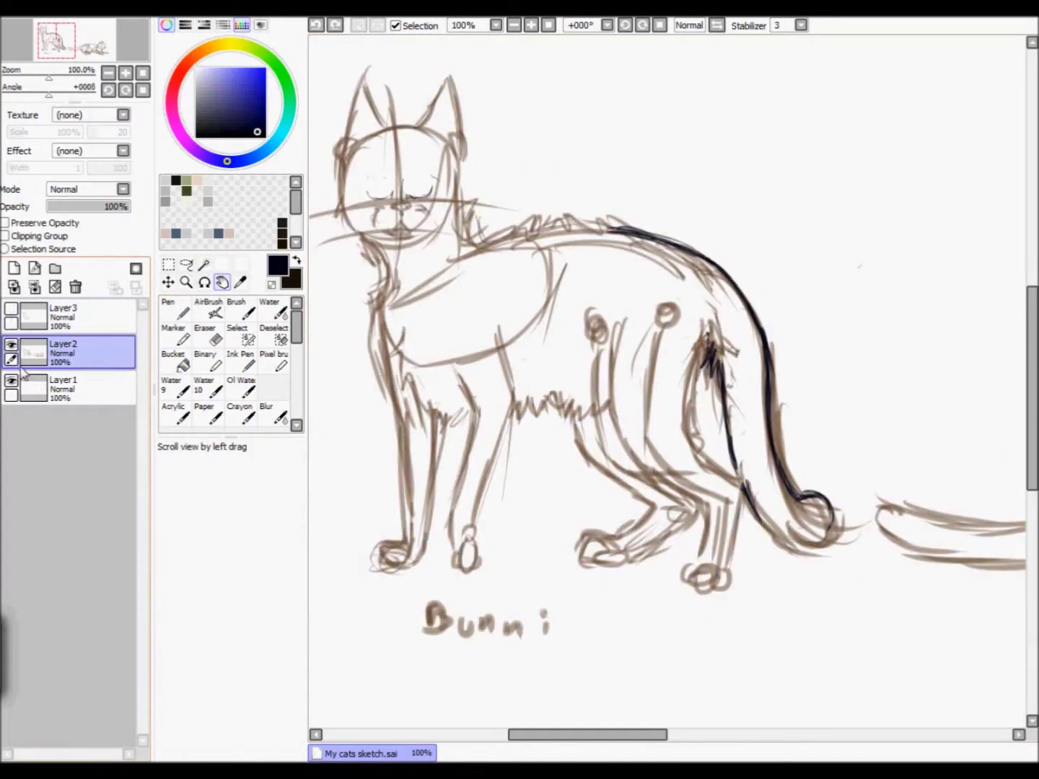
pyautogui.click(315, 25)
pyautogui.click(315, 25)
pyautogui.click(315, 24)
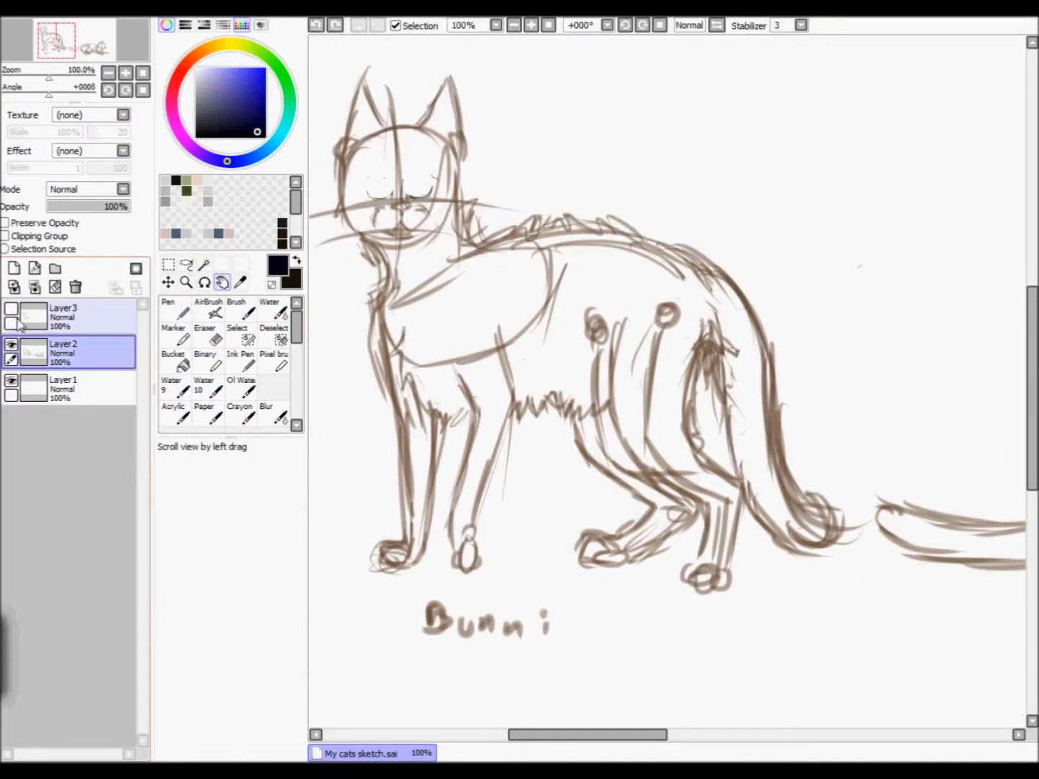
# Step: Show and select Layer3, and ink the standing cat's back and full tail contour over the sketch
pyautogui.click(11, 308)
pyautogui.click(73, 315)
pyautogui.press('+')
pyautogui.click(176, 310)
pyautogui.moveTo(757, 93)
pyautogui.mouseDown()
pyautogui.moveTo(766, 245)
pyautogui.moveTo(726, 372)
pyautogui.moveTo(746, 577)
pyautogui.mouseUp()
pyautogui.press('Home')
pyautogui.scroll(-3, 747, 577)
pyautogui.moveTo(744, 270)
pyautogui.mouseDown()
pyautogui.moveTo(793, 534)
pyautogui.moveTo(854, 555)
pyautogui.moveTo(868, 621)
pyautogui.mouseUp()
pyautogui.moveTo(633, 282)
pyautogui.mouseDown()
pyautogui.moveTo(730, 672)
pyautogui.moveTo(825, 640)
pyautogui.mouseUp()
pyautogui.press('e')
pyautogui.moveTo(765, 562); pyautogui.dragTo(801, 591)
pyautogui.press('n')
# Step: Hide the Layer2 sketch and rework the standing cat's contour from the rump into the tail
pyautogui.press('Home')
pyautogui.hotkey('ctrl', '-')
pyautogui.click(11, 345)
pyautogui.hotkey('ctrl', '+')
pyautogui.moveTo(730, 231); pyautogui.dragTo(400, 184)
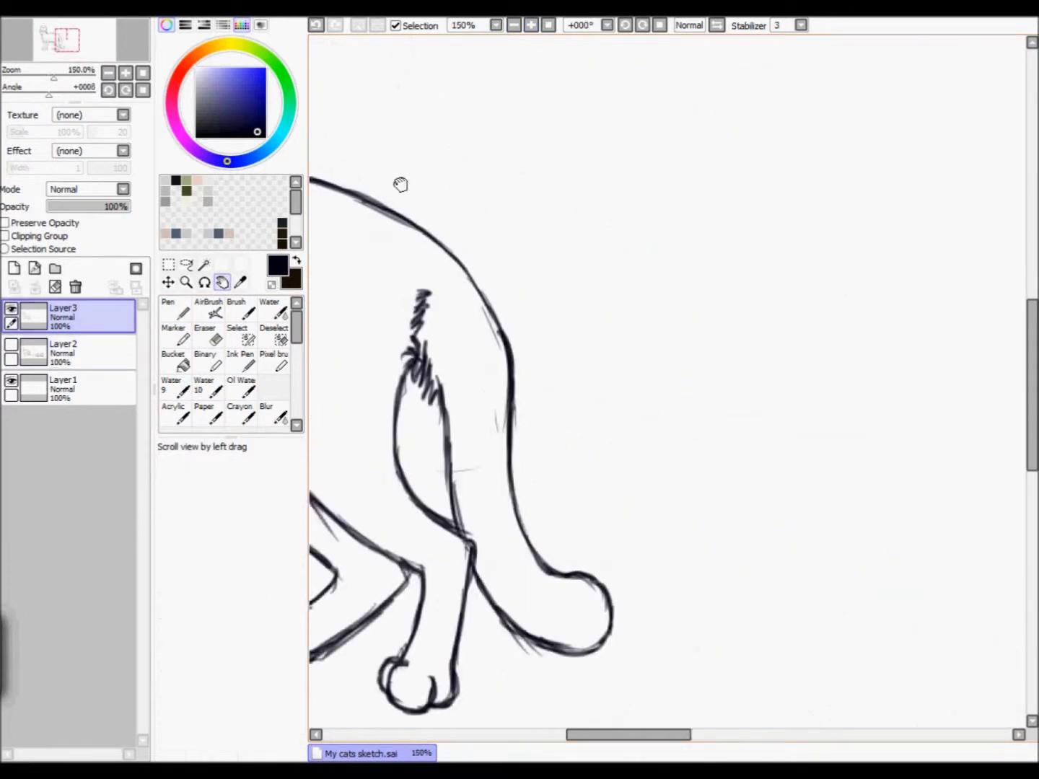
pyautogui.press('n')
pyautogui.moveTo(504, 252); pyautogui.dragTo(560, 432)
pyautogui.press('e')
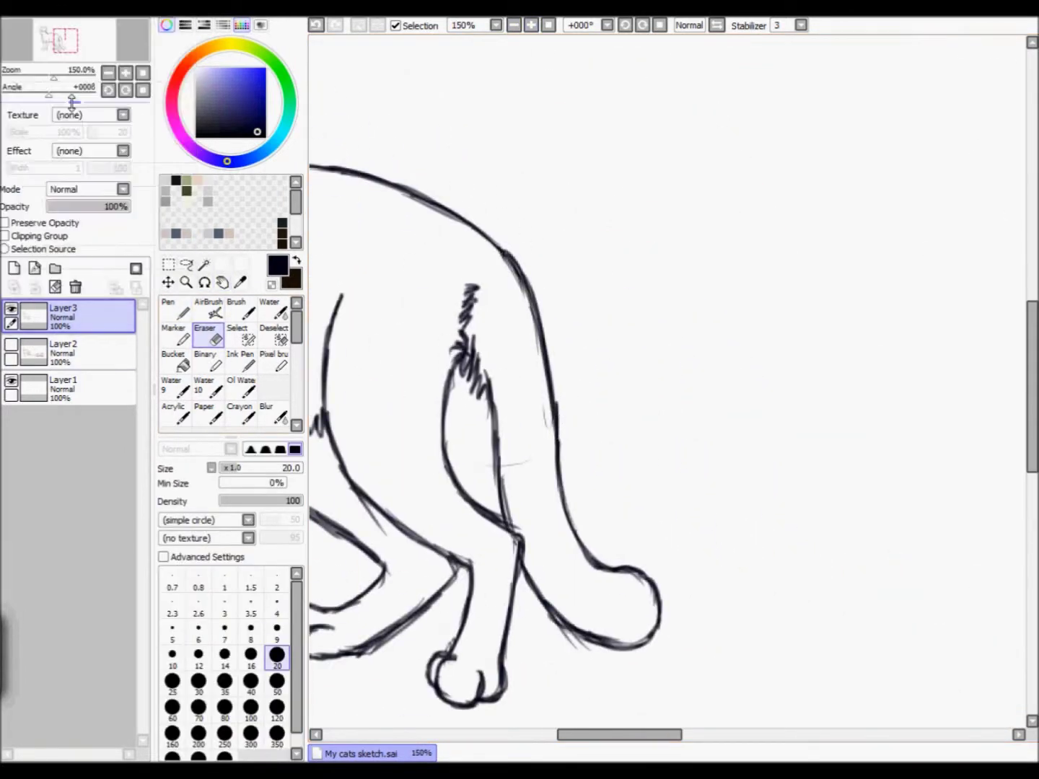
pyautogui.hotkey('ctrl', '-')
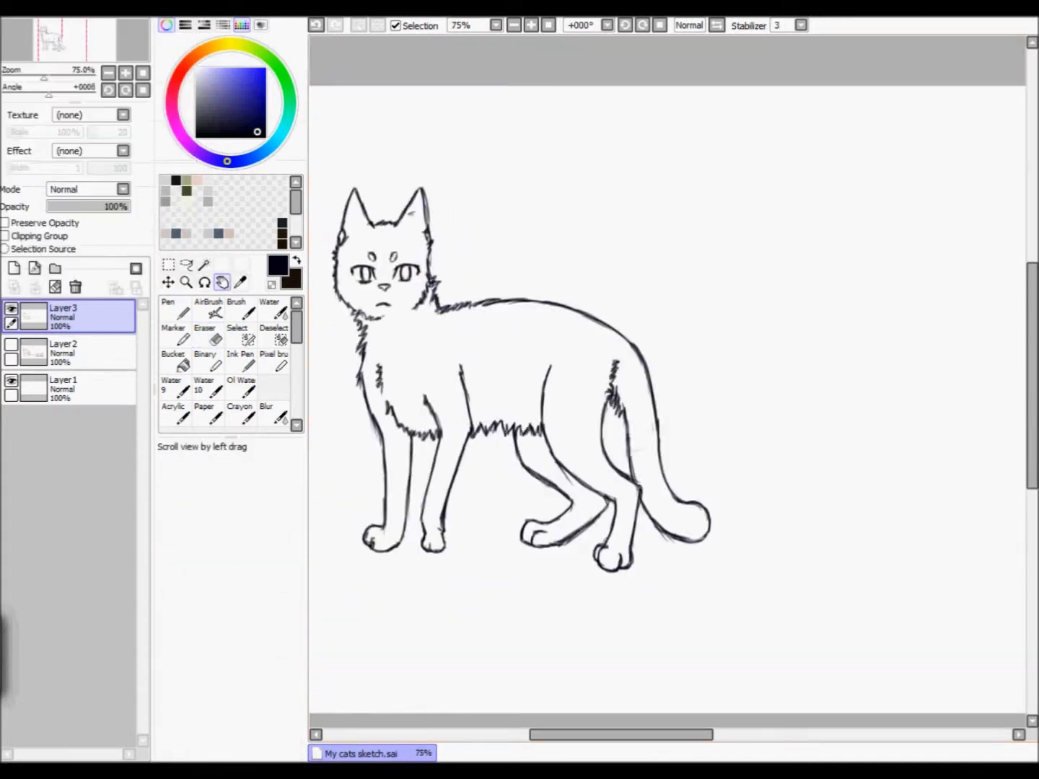
# Step: Show the Layer2 sketch and ink the lying cat's neck and cheek fur on Layer3
pyautogui.click(11, 345)
pyautogui.moveTo(848, 443); pyautogui.dragTo(309, 302)
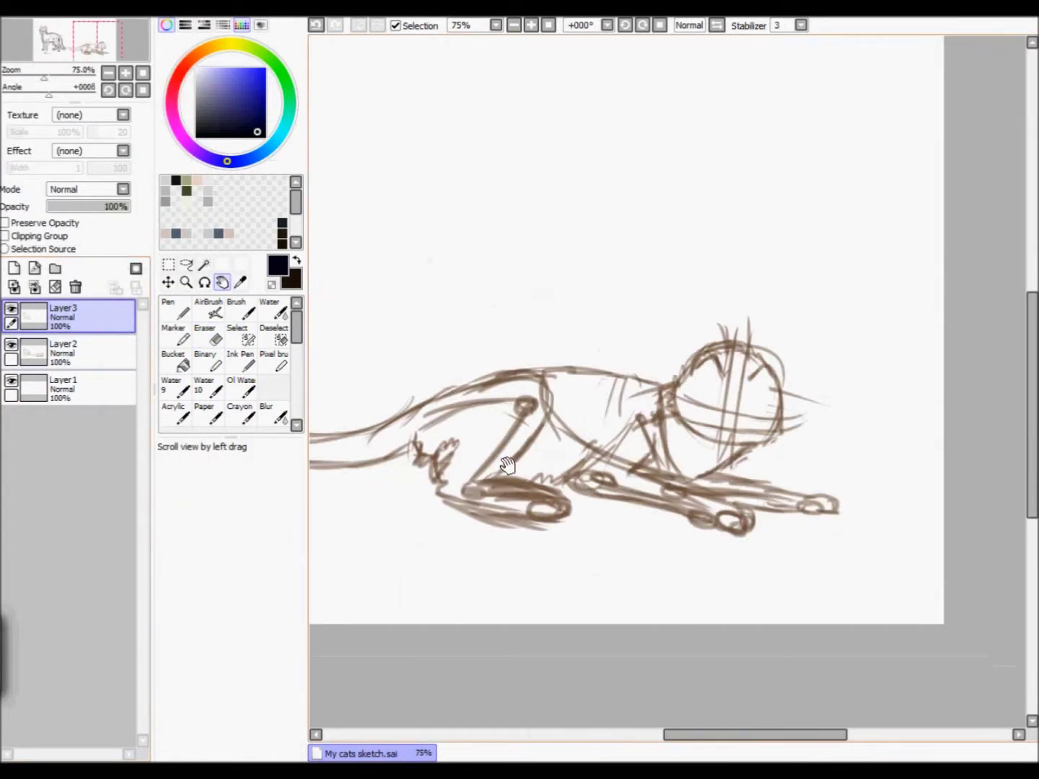
pyautogui.hotkey('ctrl', '+')
pyautogui.hotkey('ctrl', '+')
pyautogui.hotkey('ctrl', '-')
pyautogui.hotkey('ctrl', '-')
pyautogui.press('n')
pyautogui.press('space')
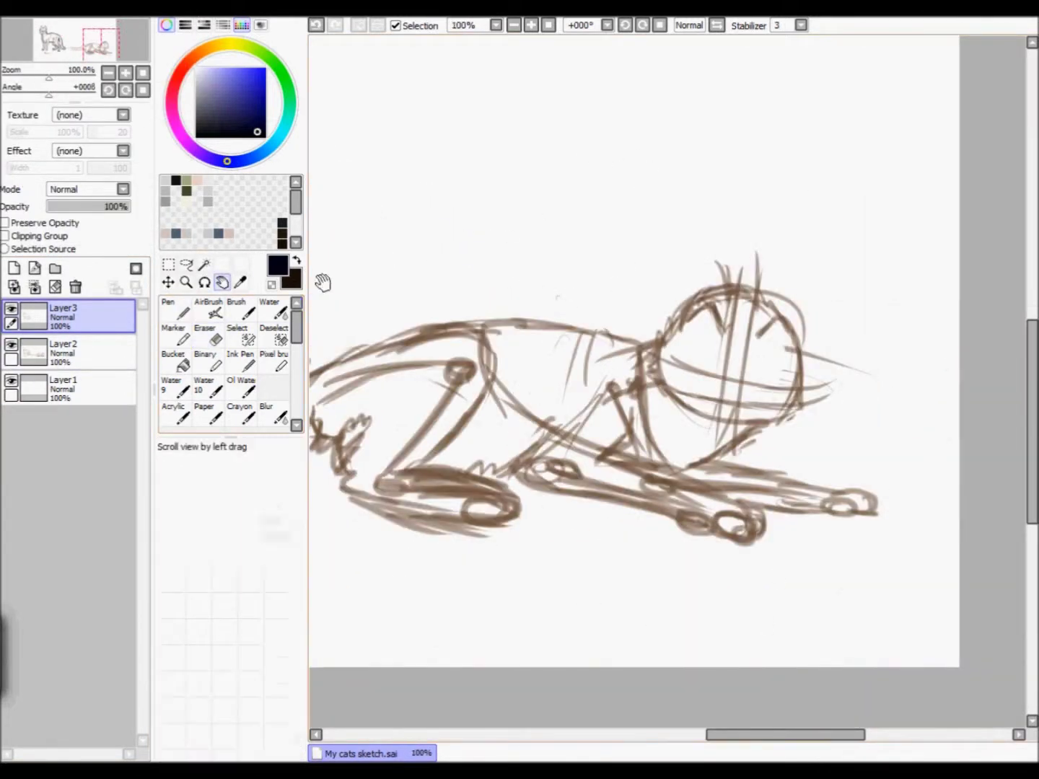
pyautogui.hotkey('ctrl', '+')
pyautogui.moveTo(815, 377); pyautogui.dragTo(656, 349)
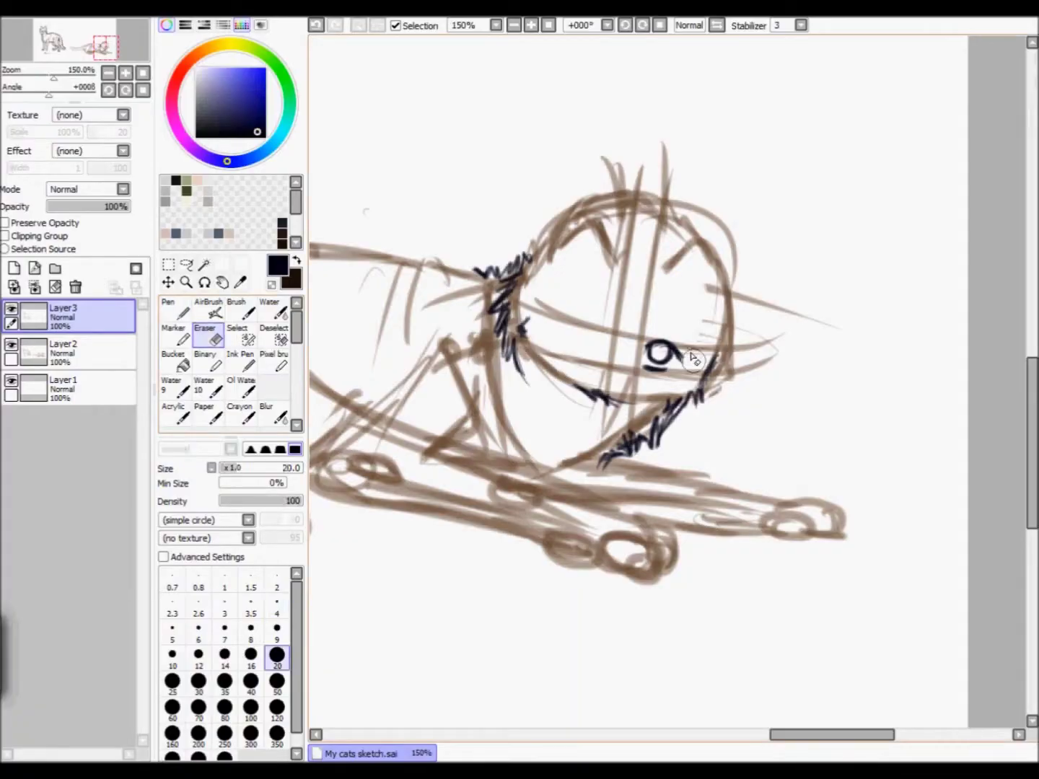
# Step: Ink the lying cat's eyes, nose, ears and the furry top of its head
pyautogui.press('n')
pyautogui.moveTo(681, 342)
pyautogui.mouseDown()
pyautogui.moveTo(671, 359)
pyautogui.moveTo(682, 372)
pyautogui.moveTo(645, 383)
pyautogui.mouseUp()
pyautogui.press('e')
pyautogui.press('n')
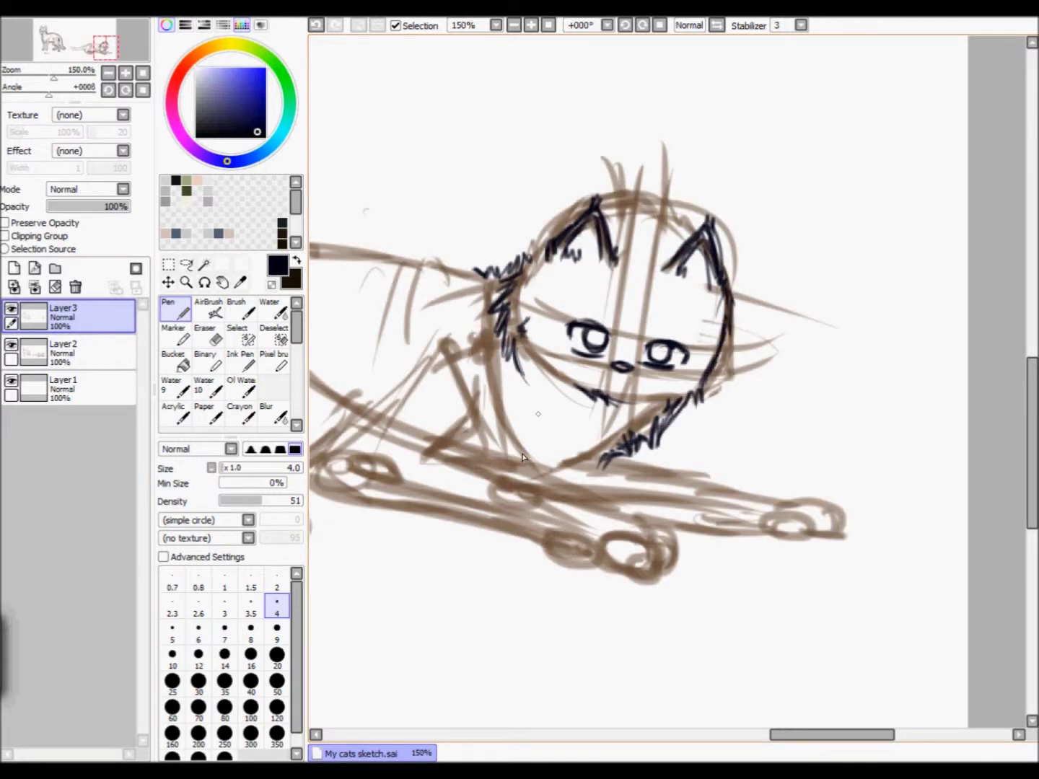
pyautogui.moveTo(503, 277); pyautogui.dragTo(529, 250)
pyautogui.moveTo(555, 220); pyautogui.dragTo(538, 244)
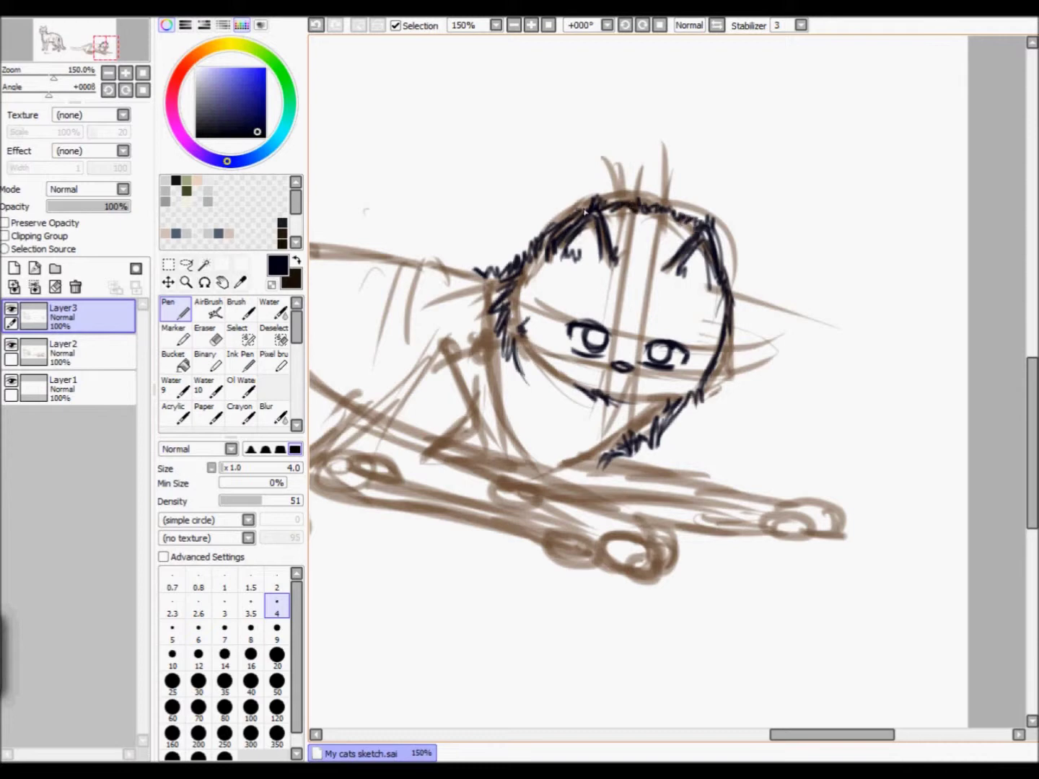
# Step: Ink the upper contour and paw of the lying cat's near front leg and outline the far front leg
pyautogui.moveTo(472, 430)
pyautogui.mouseDown()
pyautogui.moveTo(537, 485)
pyautogui.moveTo(623, 515)
pyautogui.mouseUp()
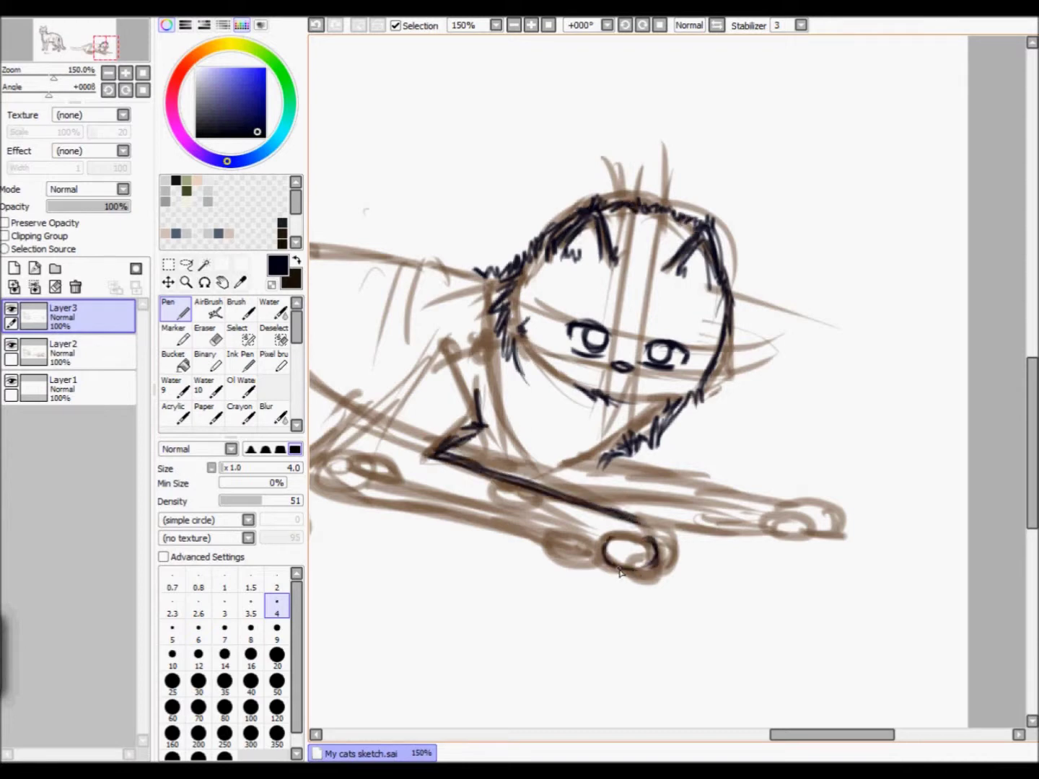
pyautogui.moveTo(541, 481); pyautogui.dragTo(557, 491)
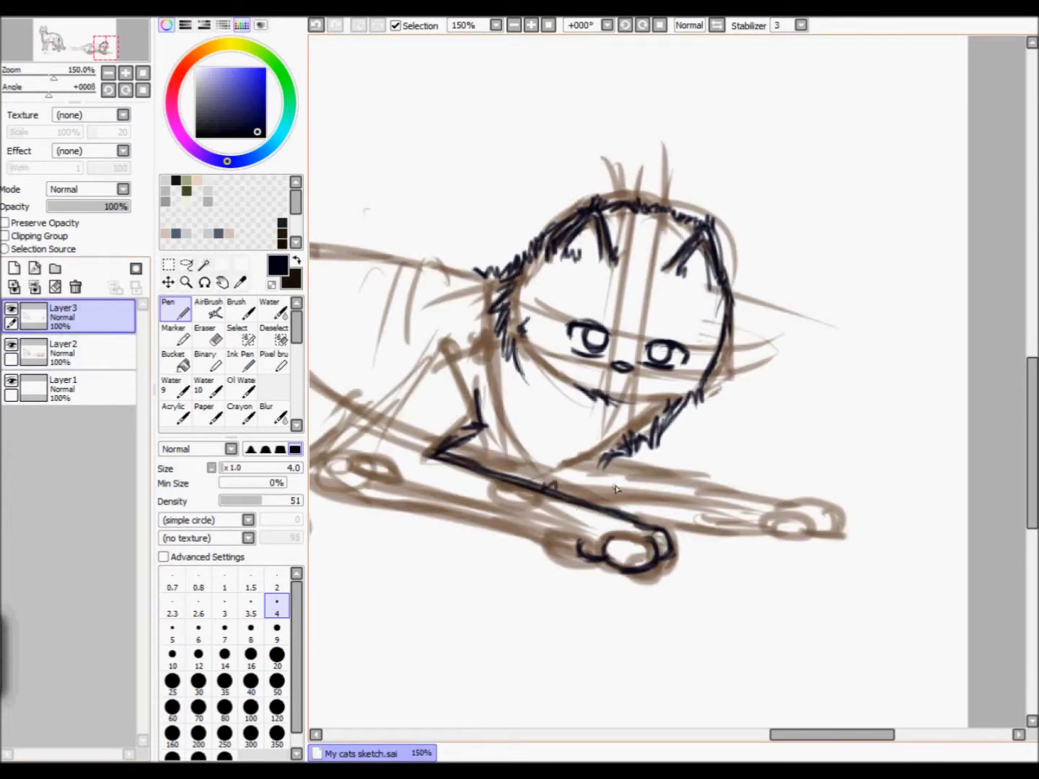
pyautogui.moveTo(607, 463)
pyautogui.mouseDown()
pyautogui.moveTo(766, 505)
pyautogui.moveTo(834, 510)
pyautogui.moveTo(672, 529)
pyautogui.mouseUp()
pyautogui.press('e')
pyautogui.press('n')
# Step: Redraw the near front paw and ink the leg's elbow and underside, checking the line art with the sketch hidden
pyautogui.hscroll(-3, 714, 562)
pyautogui.press('e')
pyautogui.press('n')
pyautogui.moveTo(804, 537); pyautogui.dragTo(789, 566)
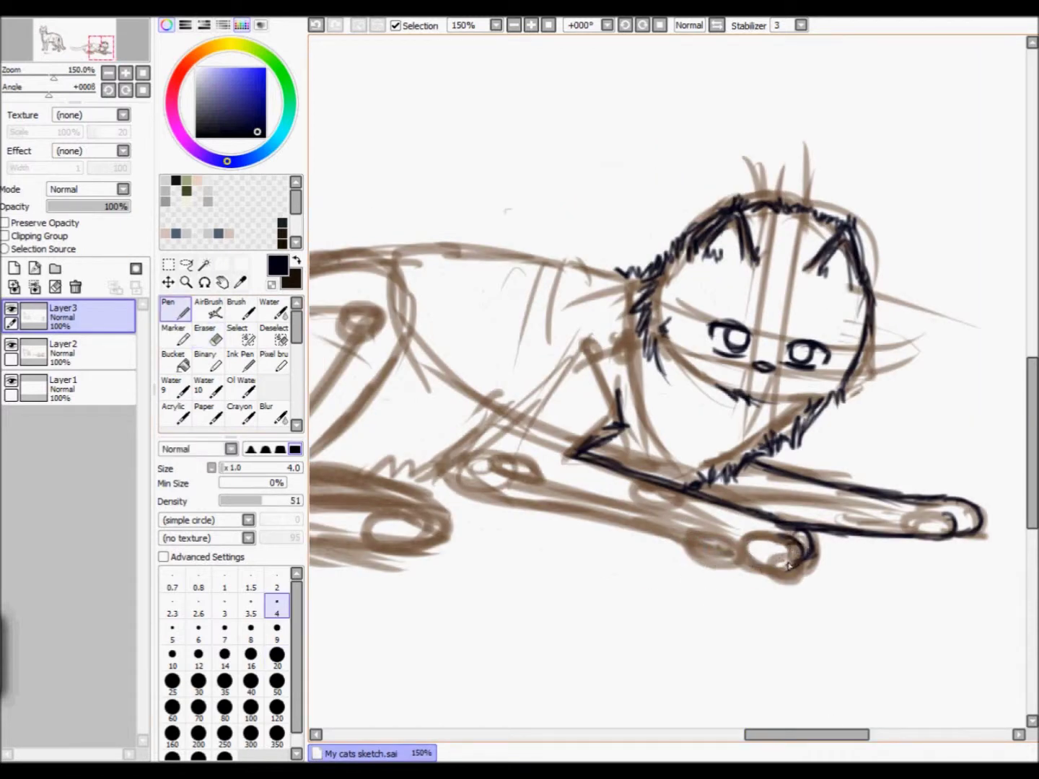
pyautogui.moveTo(498, 395)
pyautogui.mouseDown()
pyautogui.moveTo(457, 492)
pyautogui.moveTo(729, 555)
pyautogui.mouseUp()
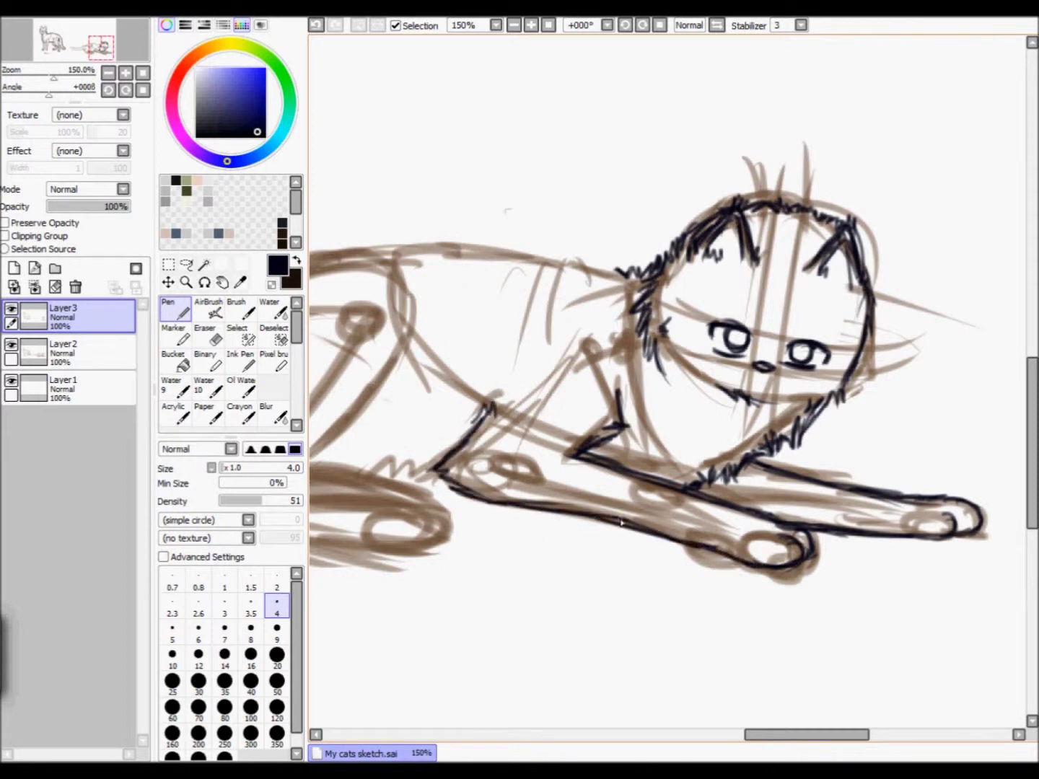
pyautogui.click(11, 346)
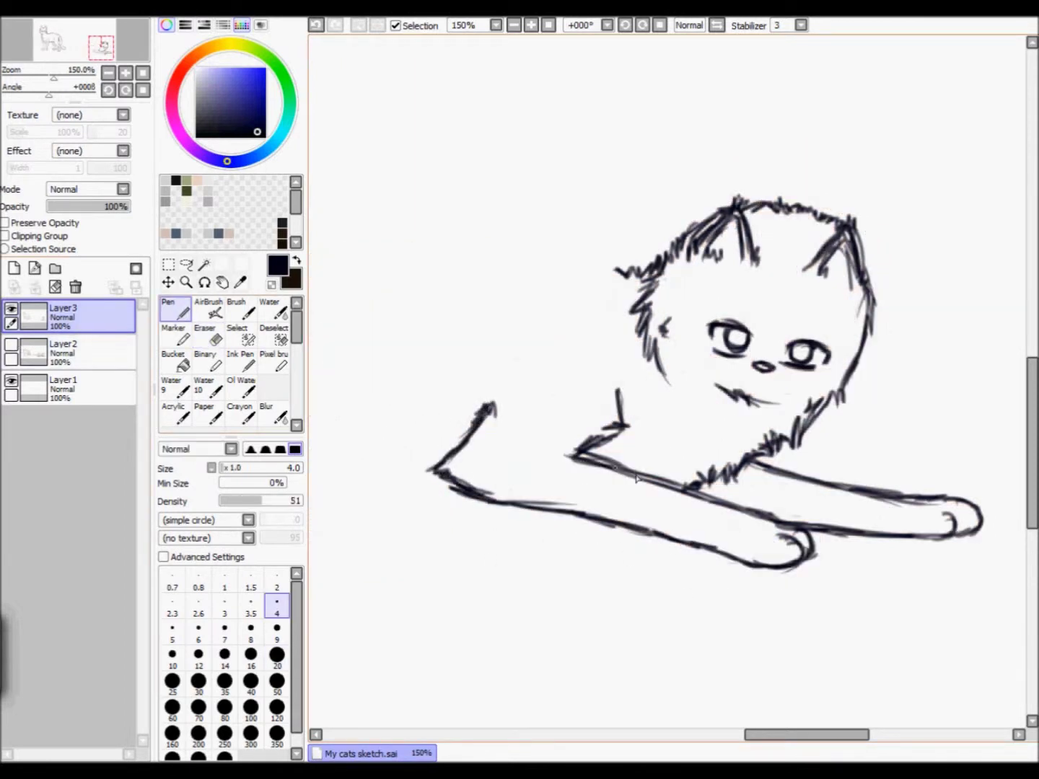
pyautogui.click(10, 346)
# Step: Switch to the browser and look through the Bing maine coon images for a reference
pyautogui.moveTo(383, 404)
pyautogui.mouseDown()
pyautogui.moveTo(440, 415)
pyautogui.moveTo(465, 501)
pyautogui.mouseUp()
pyautogui.moveTo(849, 463); pyautogui.dragTo(1024, 470)
pyautogui.hotkey('alt', 'Tab')
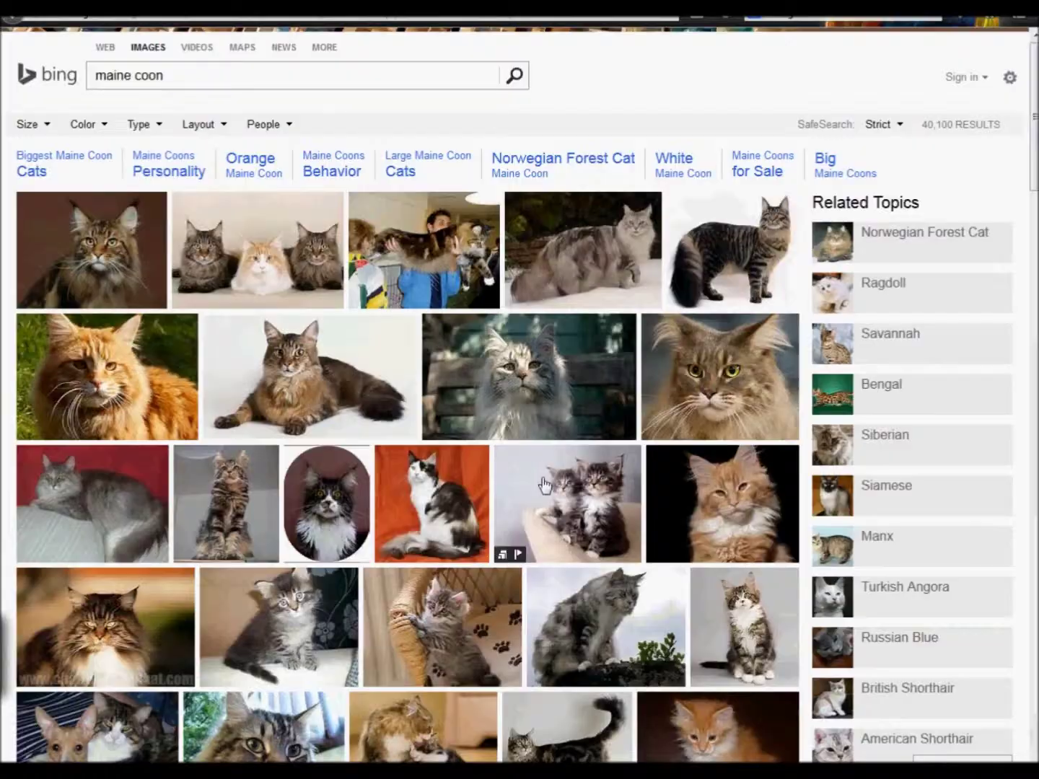
pyautogui.scroll(-10, 336, 451)
pyautogui.click(336, 451)
pyautogui.hotkey('alt', 'Tab')
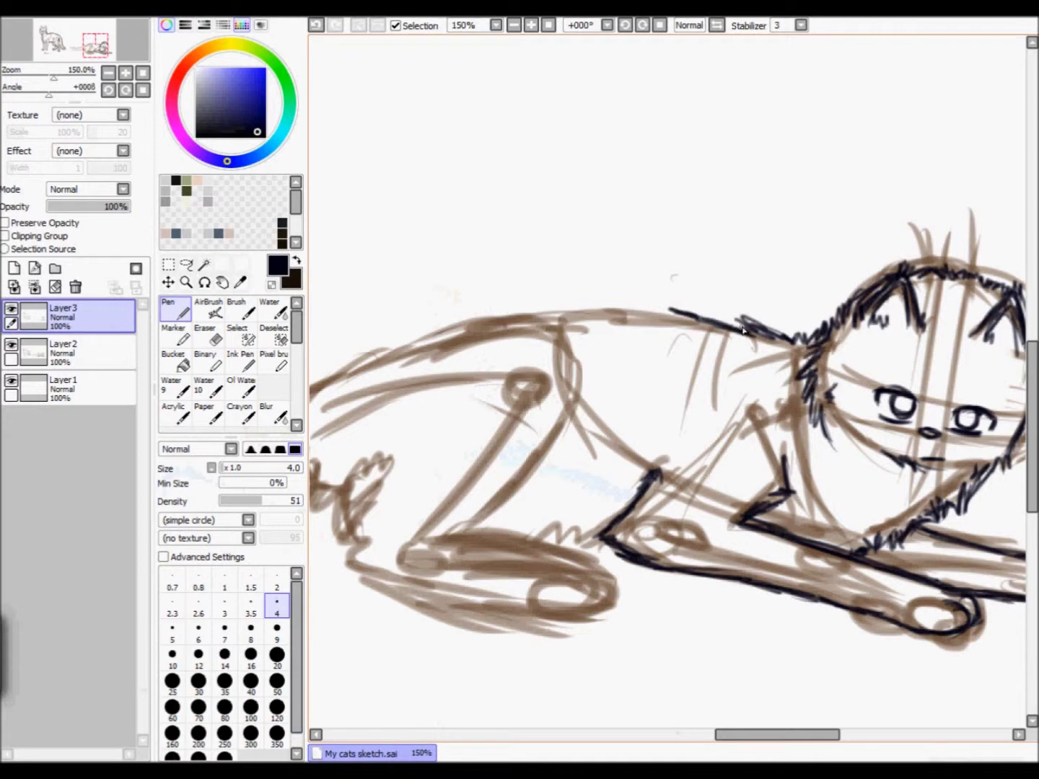
# Step: Ink the shaggy fur contour along the lying cat's back, consulting the browser's reference images
pyautogui.moveTo(743, 329)
pyautogui.mouseDown()
pyautogui.moveTo(555, 312)
pyautogui.moveTo(337, 372)
pyautogui.mouseUp()
pyautogui.moveTo(541, 309); pyautogui.dragTo(766, 327)
pyautogui.moveTo(512, 429); pyautogui.dragTo(587, 432)
pyautogui.hotkey('alt', 'Tab')
pyautogui.scroll(10, 433, 390)
pyautogui.hotkey('alt', 'Tab')
# Step: Ink the lying cat's bushy tail with its upper contour, furry tip and ragged underside near the rump
pyautogui.press('e')
pyautogui.moveTo(737, 735)
pyautogui.mouseDown()
pyautogui.moveTo(785, 736)
pyautogui.moveTo(620, 734)
pyautogui.mouseUp()
pyautogui.press('n')
pyautogui.click(15, 9)
pyautogui.click(32, 97)
pyautogui.moveTo(761, 418)
pyautogui.mouseDown()
pyautogui.moveTo(497, 393)
pyautogui.moveTo(477, 480)
pyautogui.moveTo(522, 494)
pyautogui.mouseUp()
pyautogui.moveTo(886, 485); pyautogui.dragTo(793, 530)
pyautogui.moveTo(901, 479)
pyautogui.mouseDown()
pyautogui.moveTo(734, 541)
pyautogui.moveTo(751, 540)
pyautogui.moveTo(660, 535)
pyautogui.moveTo(523, 485)
pyautogui.moveTo(662, 535)
pyautogui.mouseUp()
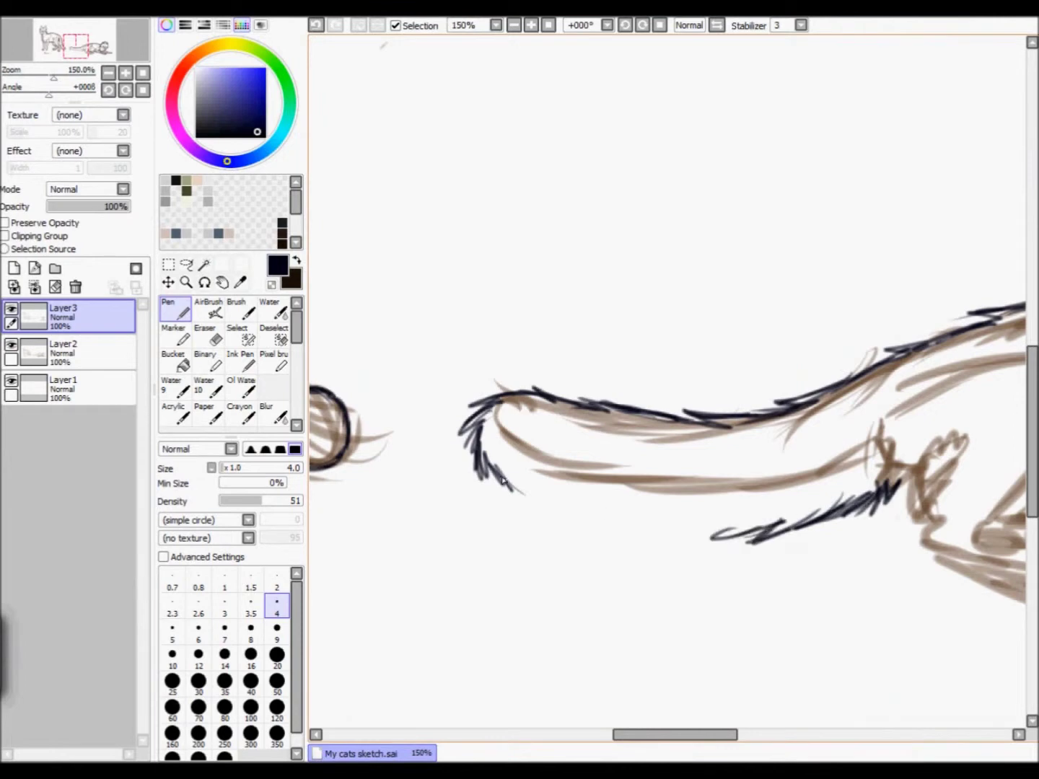
# Step: Ink the front edge of the lying cat's thigh and the upper and lower contours of its hind foot
pyautogui.moveTo(708, 734); pyautogui.dragTo(795, 735)
pyautogui.moveTo(554, 523)
pyautogui.mouseDown()
pyautogui.moveTo(561, 497)
pyautogui.moveTo(445, 343)
pyautogui.mouseUp()
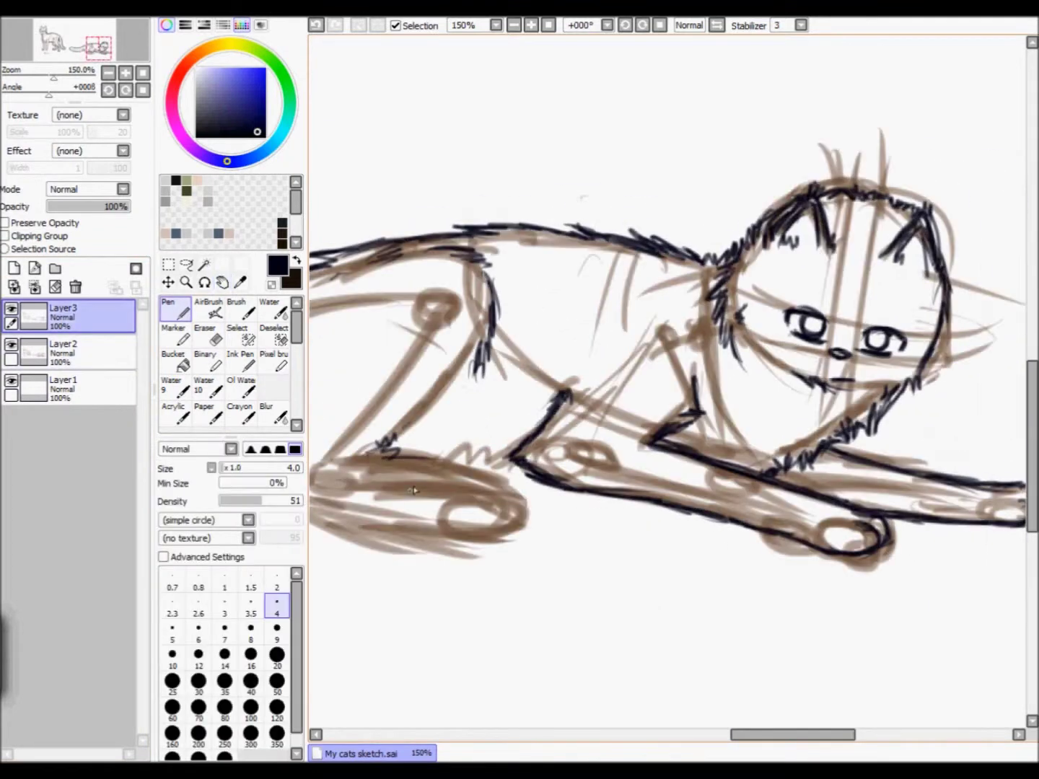
pyautogui.moveTo(379, 469); pyautogui.dragTo(525, 503)
pyautogui.hscroll(-3, 653, 651)
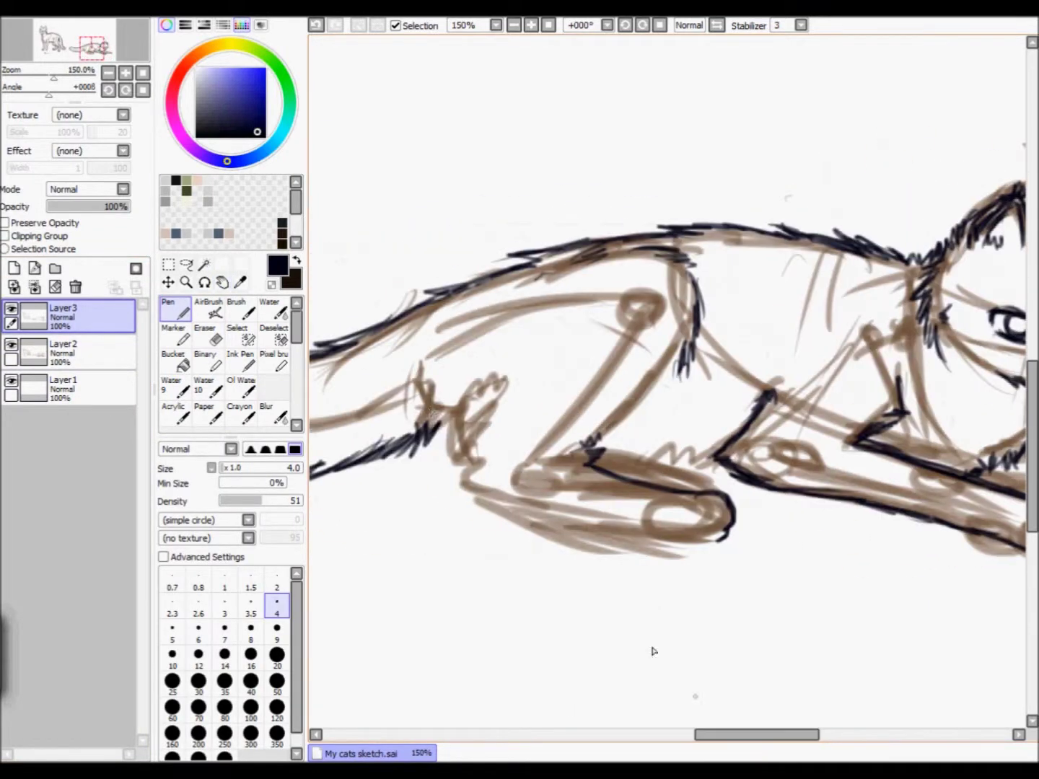
pyautogui.moveTo(462, 464)
pyautogui.mouseDown()
pyautogui.moveTo(599, 537)
pyautogui.moveTo(725, 547)
pyautogui.mouseUp()
# Step: Add the hind paw's pads and the ragged thigh and belly fur, and hide the Layer2 sketch
pyautogui.moveTo(649, 535); pyautogui.dragTo(553, 525)
pyautogui.moveTo(664, 404); pyautogui.dragTo(588, 448)
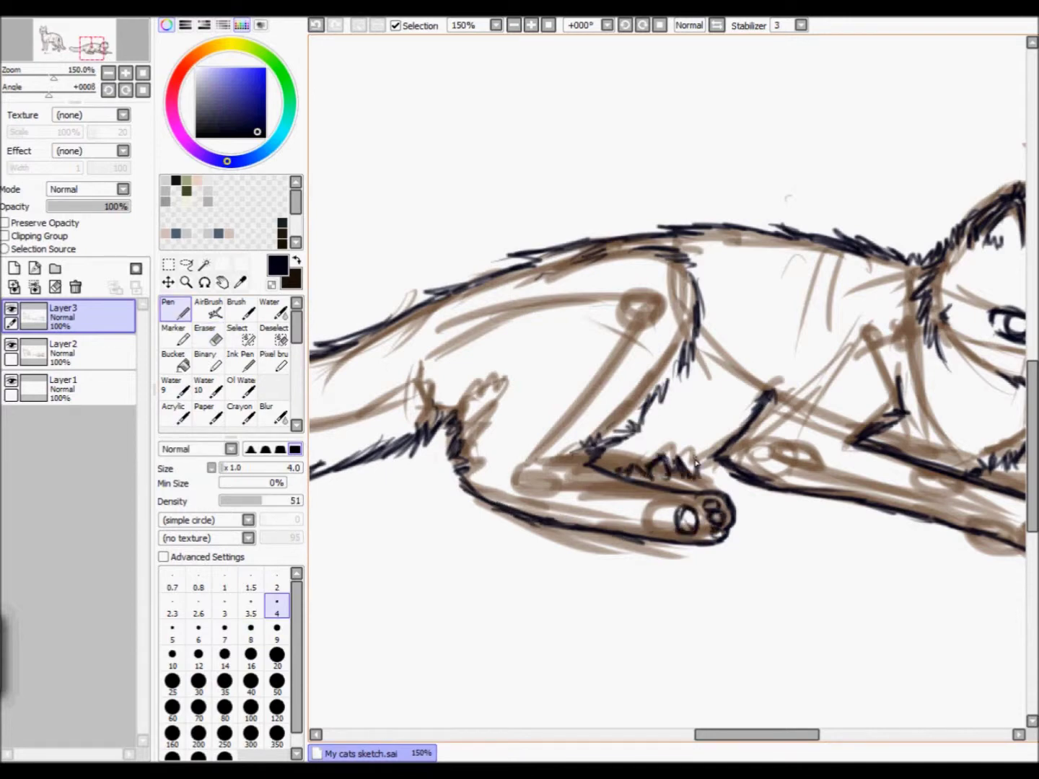
pyautogui.click(11, 344)
pyautogui.moveTo(490, 417); pyautogui.dragTo(386, 410)
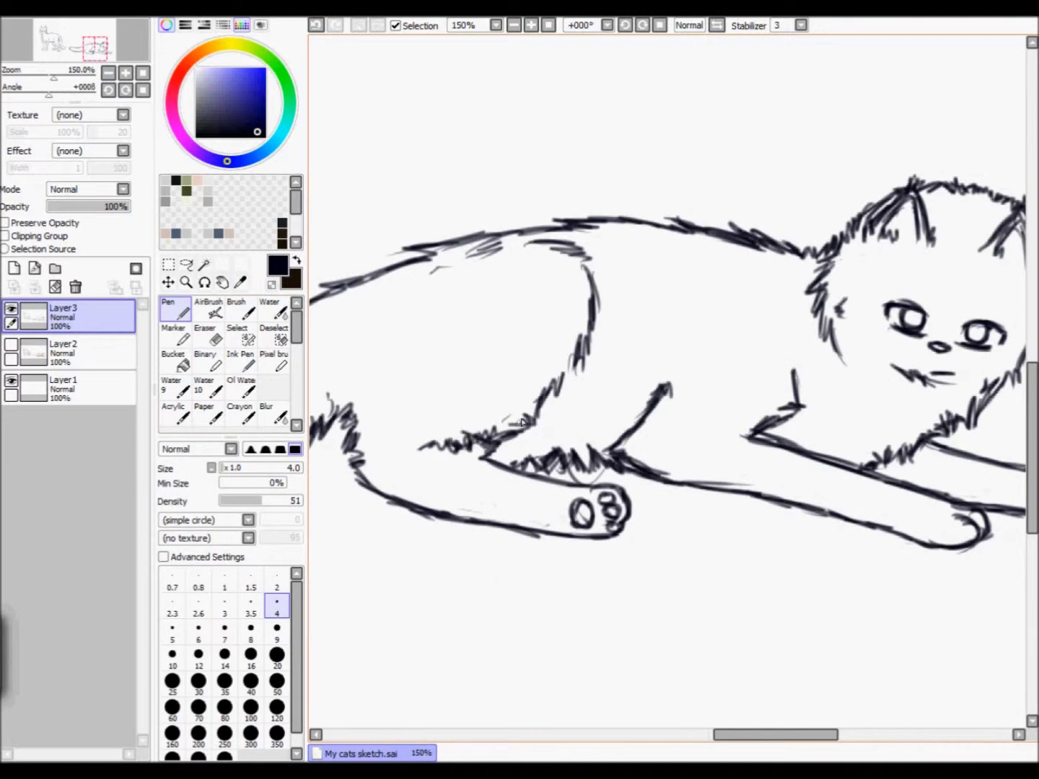
# Step: Erase the far side of the lying cat's face with a size 8 eraser and redraw its contour from ear to cheek
pyautogui.hscroll(5, 598, 281)
pyautogui.click(207, 336)
pyautogui.moveTo(783, 274); pyautogui.dragTo(764, 347)
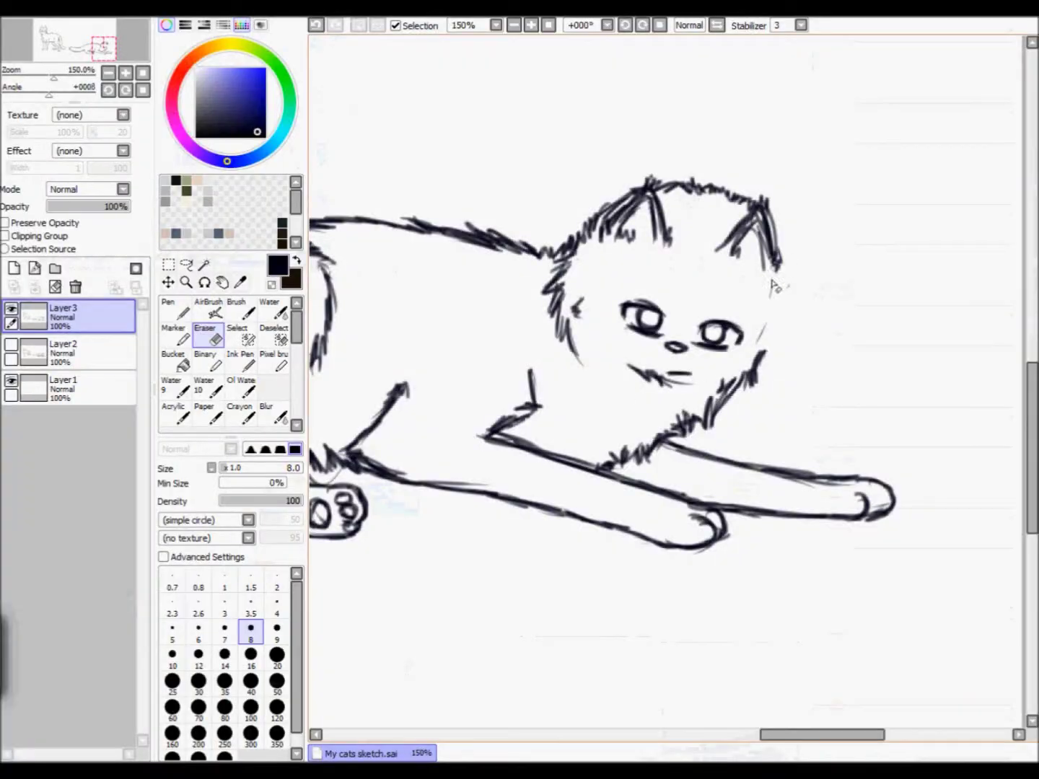
pyautogui.press('n')
pyautogui.moveTo(766, 217)
pyautogui.mouseDown()
pyautogui.moveTo(788, 295)
pyautogui.moveTo(744, 401)
pyautogui.moveTo(753, 365)
pyautogui.mouseUp()
pyautogui.press('e')
pyautogui.press('space')
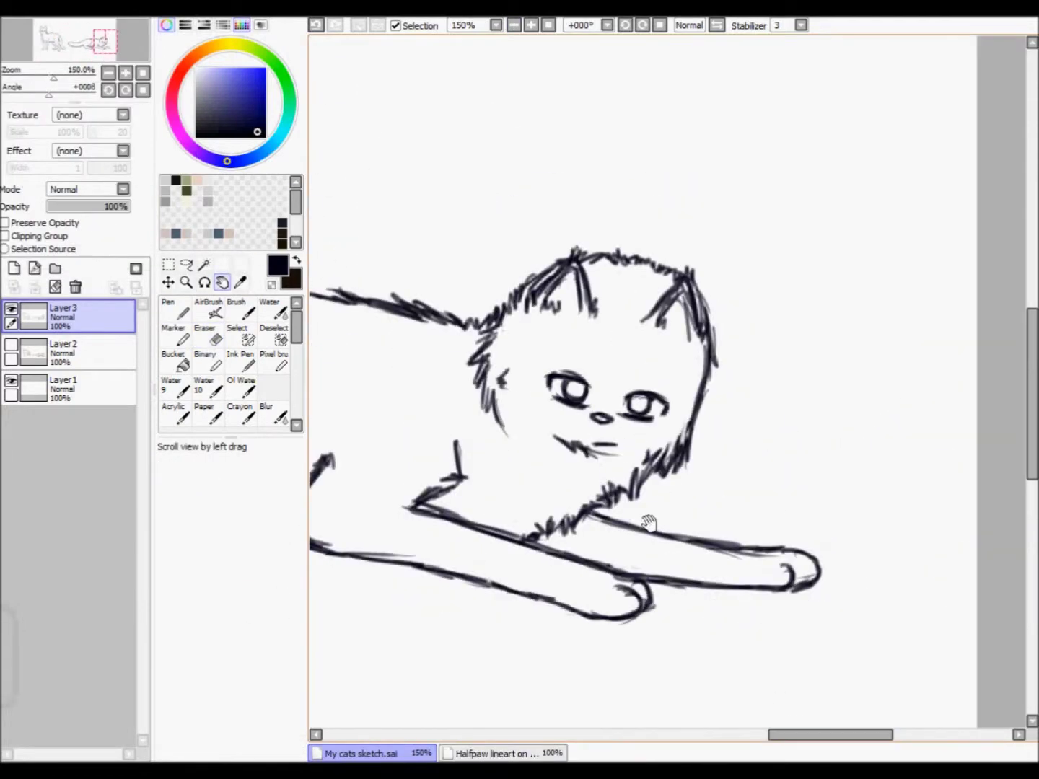
pyautogui.scroll(1, 647, 522)
pyautogui.press('n')
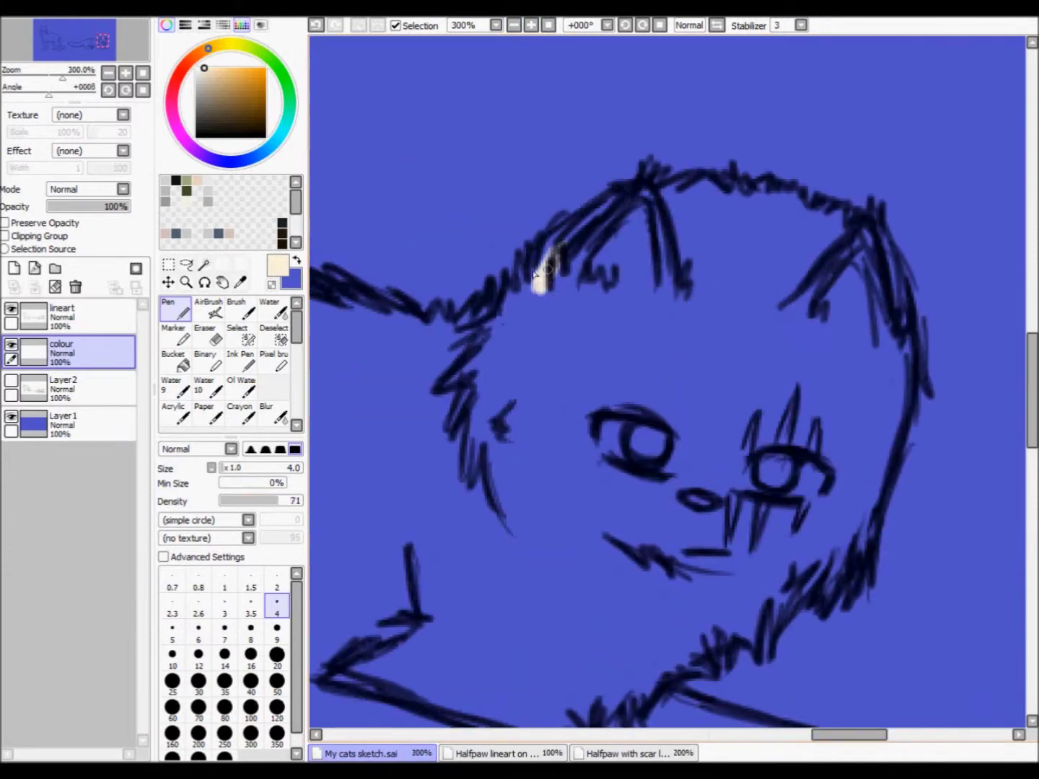
# Step: Outline the lying cat's head in cream on the colour layer, from the near ear over the crown to the far cheek
pyautogui.scroll(2, 614, 267)
pyautogui.moveTo(613, 267); pyautogui.dragTo(776, 260)
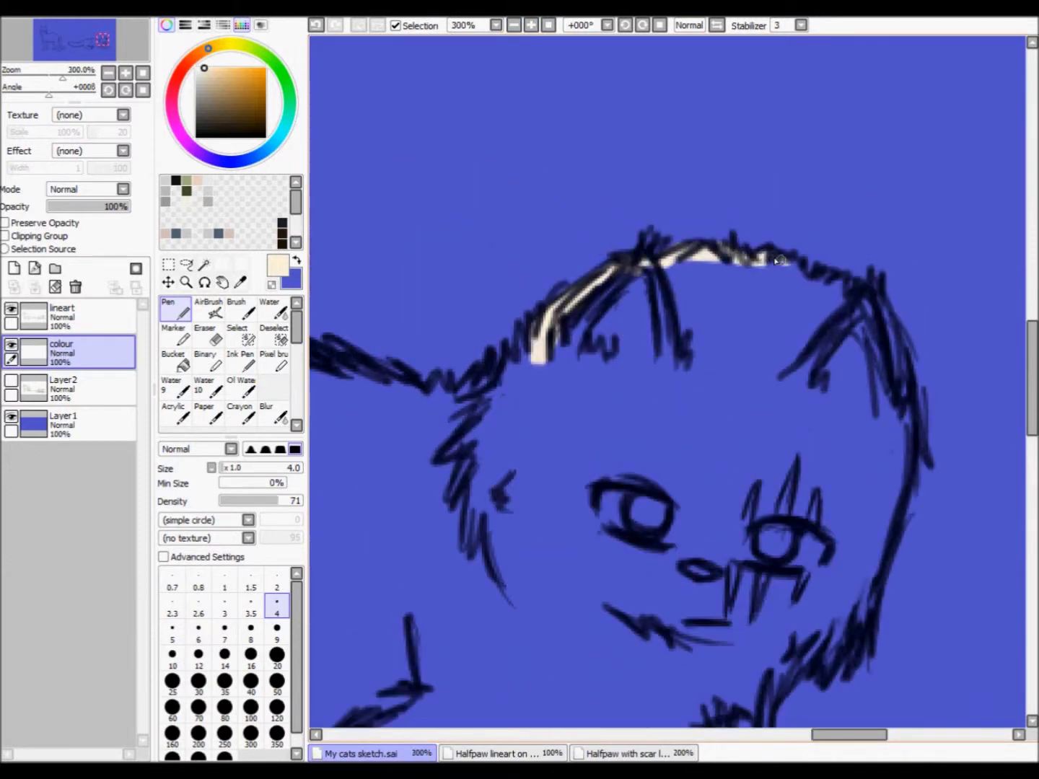
pyautogui.moveTo(839, 298)
pyautogui.mouseDown()
pyautogui.moveTo(895, 451)
pyautogui.moveTo(858, 606)
pyautogui.mouseUp()
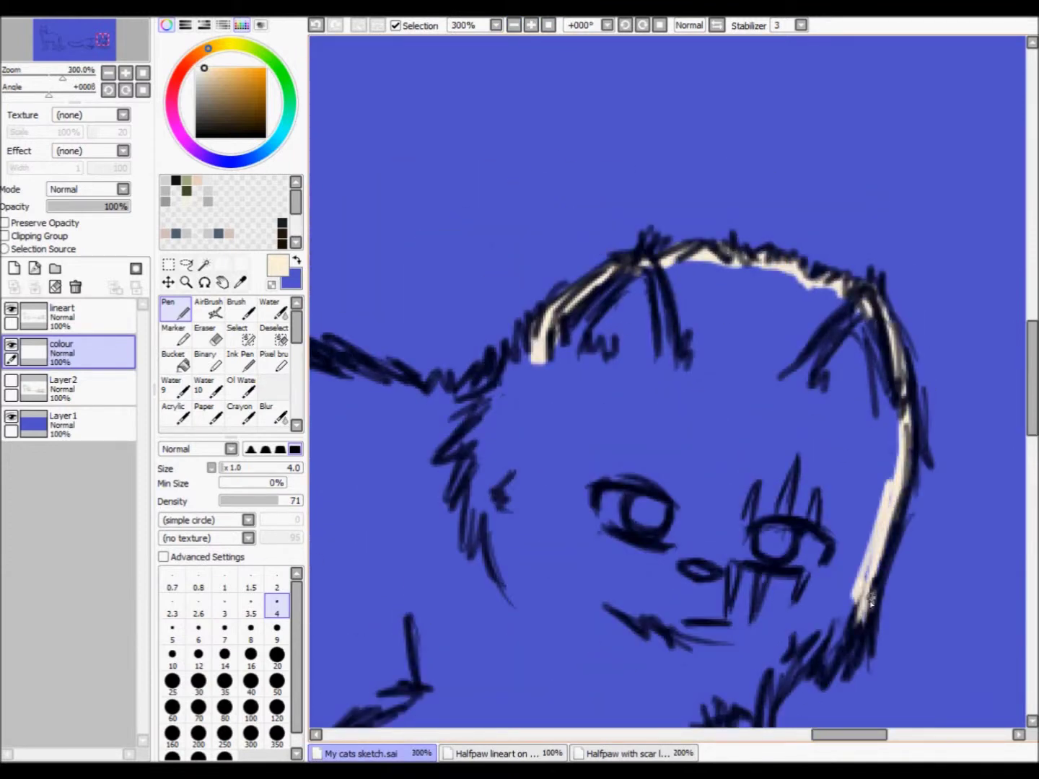
# Step: Continue the cream outline along the far cheek ruff and the far foreleg
pyautogui.scroll(-5, 858, 606)
pyautogui.moveTo(846, 427)
pyautogui.mouseDown()
pyautogui.moveTo(653, 559)
pyautogui.moveTo(711, 497)
pyautogui.moveTo(754, 484)
pyautogui.mouseUp()
pyautogui.hscroll(3, 1033, 404)
pyautogui.scroll(-3, 1033, 404)
pyautogui.moveTo(465, 405)
pyautogui.mouseDown()
pyautogui.moveTo(778, 508)
pyautogui.moveTo(862, 477)
pyautogui.moveTo(918, 536)
pyautogui.mouseUp()
pyautogui.moveTo(585, 523); pyautogui.dragTo(841, 542)
pyautogui.moveTo(543, 523); pyautogui.dragTo(548, 524)
# Step: Line the near forepaw and the near foreleg's lower contour in cream up to the belly
pyautogui.moveTo(722, 361); pyautogui.dragTo(649, 470)
pyautogui.moveTo(469, 382); pyautogui.dragTo(516, 610)
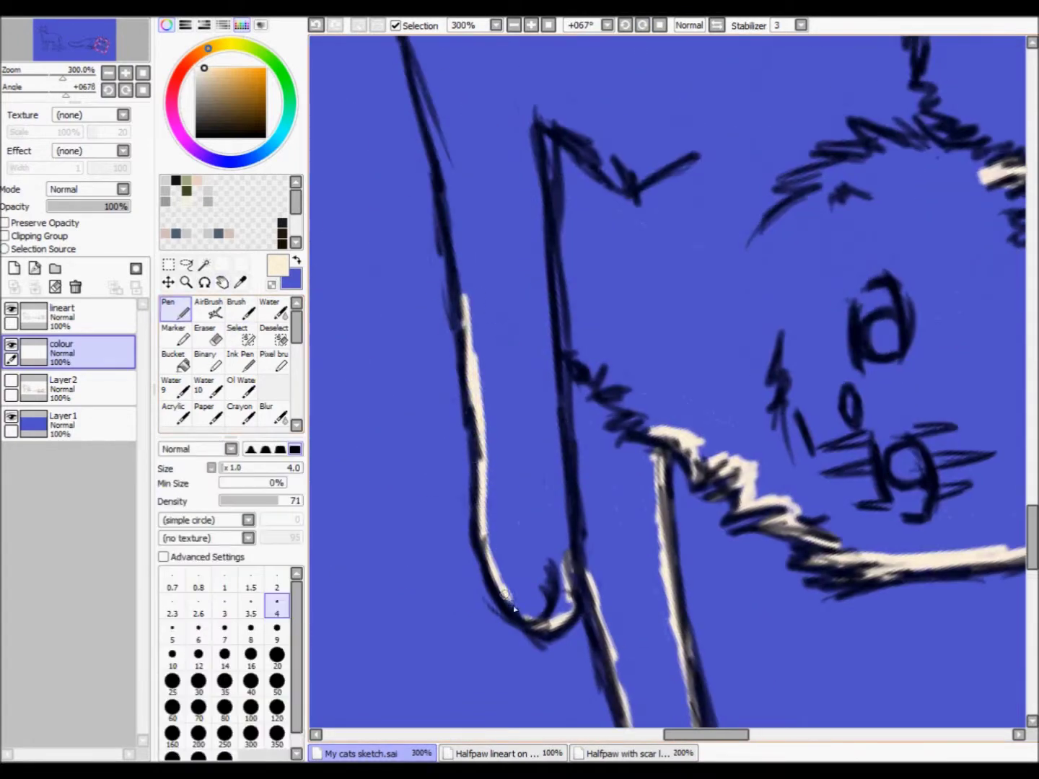
pyautogui.scroll(3, 599, 490)
pyautogui.moveTo(498, 339); pyautogui.dragTo(537, 555)
pyautogui.scroll(6, 710, 451)
pyautogui.moveTo(429, 415)
pyautogui.mouseDown()
pyautogui.moveTo(465, 375)
pyautogui.moveTo(487, 620)
pyautogui.mouseUp()
pyautogui.moveTo(372, 256)
pyautogui.mouseDown()
pyautogui.moveTo(455, 375)
pyautogui.moveTo(440, 357)
pyautogui.mouseUp()
# Step: Trace the belly fur, hind foot and hind paw in cream, continuing along the leg to the rump
pyautogui.hscroll(-3, 347, 315)
pyautogui.moveTo(513, 278)
pyautogui.mouseDown()
pyautogui.moveTo(534, 441)
pyautogui.moveTo(564, 508)
pyautogui.mouseUp()
pyautogui.moveTo(464, 470); pyautogui.dragTo(472, 497)
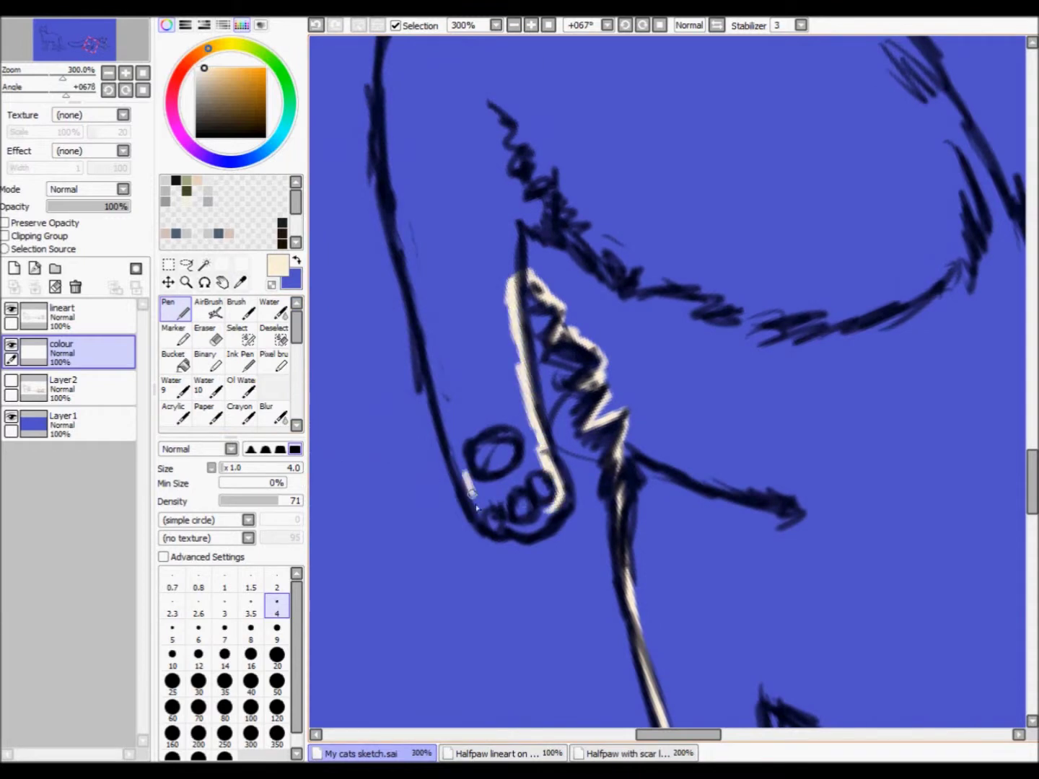
pyautogui.moveTo(422, 333); pyautogui.dragTo(465, 472)
pyautogui.scroll(5, 548, 447)
pyautogui.moveTo(432, 205); pyautogui.dragTo(454, 548)
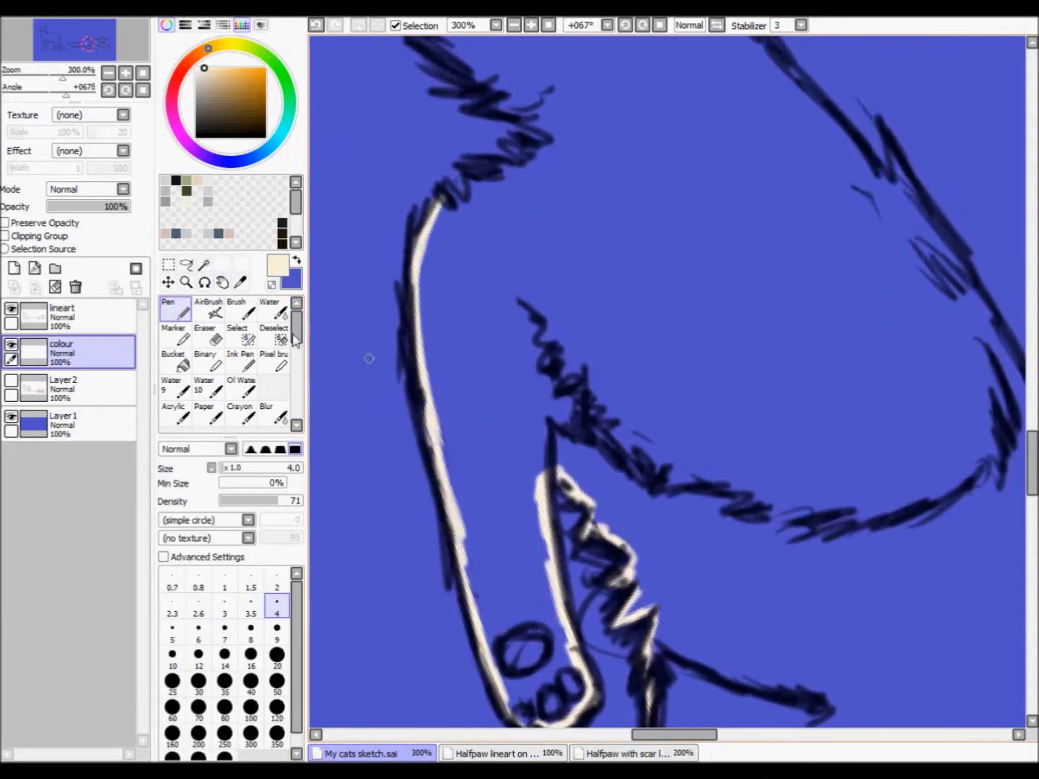
# Step: Extend the cream outline along the rump fur and the underside of the tail
pyautogui.press('Home')
pyautogui.moveTo(519, 389)
pyautogui.mouseDown()
pyautogui.moveTo(499, 435)
pyautogui.moveTo(533, 514)
pyautogui.moveTo(852, 505)
pyautogui.mouseUp()
pyautogui.moveTo(844, 382)
pyautogui.mouseDown()
pyautogui.moveTo(779, 433)
pyautogui.moveTo(646, 484)
pyautogui.moveTo(721, 432)
pyautogui.moveTo(721, 339)
pyautogui.mouseUp()
pyautogui.press('Delete')
pyautogui.scroll(-3, 721, 360)
pyautogui.moveTo(729, 490); pyautogui.dragTo(706, 411)
pyautogui.scroll(-2, 704, 121)
pyautogui.moveTo(704, 120)
pyautogui.mouseDown()
pyautogui.moveTo(627, 317)
pyautogui.moveTo(444, 496)
pyautogui.mouseUp()
# Step: Carry the cream outline around the furry tail tip and onto the tail's upper contour
pyautogui.press('Home')
pyautogui.hotkey('ctrl', '-')
pyautogui.scroll(-3, 505, 432)
pyautogui.moveTo(408, 367)
pyautogui.mouseDown()
pyautogui.moveTo(426, 433)
pyautogui.moveTo(461, 453)
pyautogui.mouseUp()
pyautogui.press('Delete')
pyautogui.hscroll(3, 649, 360)
pyautogui.moveTo(607, 262); pyautogui.dragTo(479, 508)
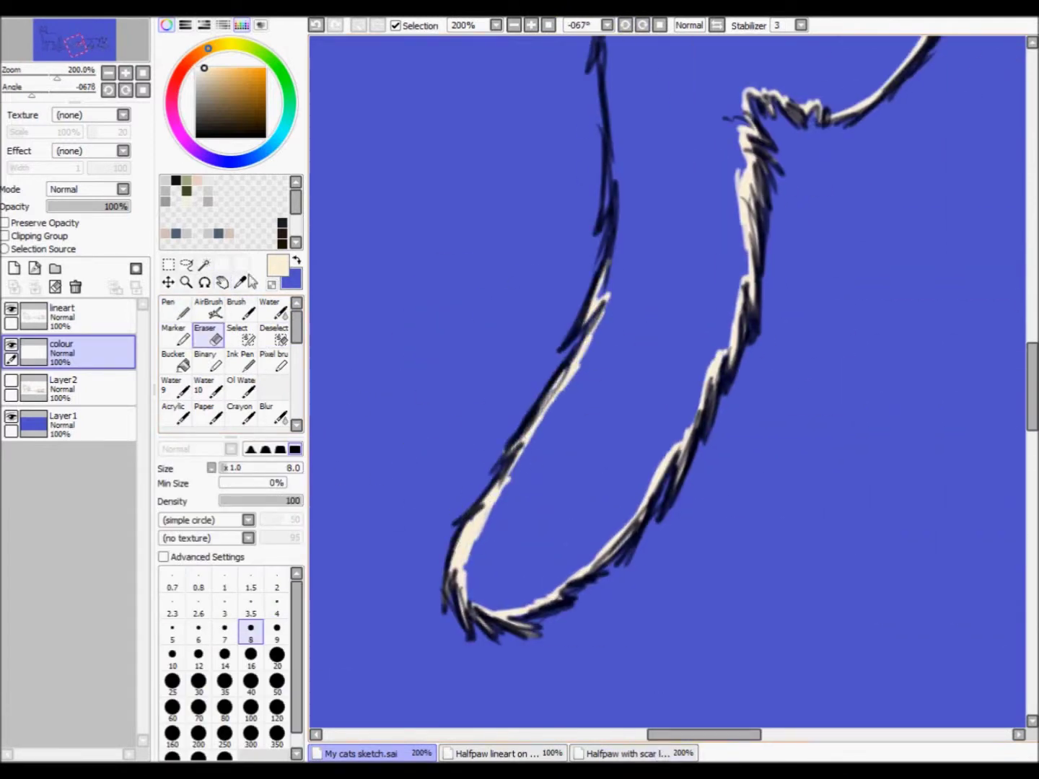
# Step: Complete the cream outline along the upper tail and back to the neck, and fill the whole body with cream
pyautogui.scroll(3, 455, 424)
pyautogui.moveTo(613, 367); pyautogui.dragTo(609, 524)
pyautogui.moveTo(609, 261); pyautogui.dragTo(606, 398)
pyautogui.moveTo(1033, 365); pyautogui.dragTo(1033, 323)
pyautogui.moveTo(613, 370); pyautogui.dragTo(602, 547)
pyautogui.moveTo(635, 235); pyautogui.dragTo(606, 339)
pyautogui.scroll(5, 649, 289)
pyautogui.moveTo(667, 139)
pyautogui.mouseDown()
pyautogui.moveTo(624, 308)
pyautogui.moveTo(537, 425)
pyautogui.mouseUp()
pyautogui.hscroll(2, 659, 200)
pyautogui.press('Home')
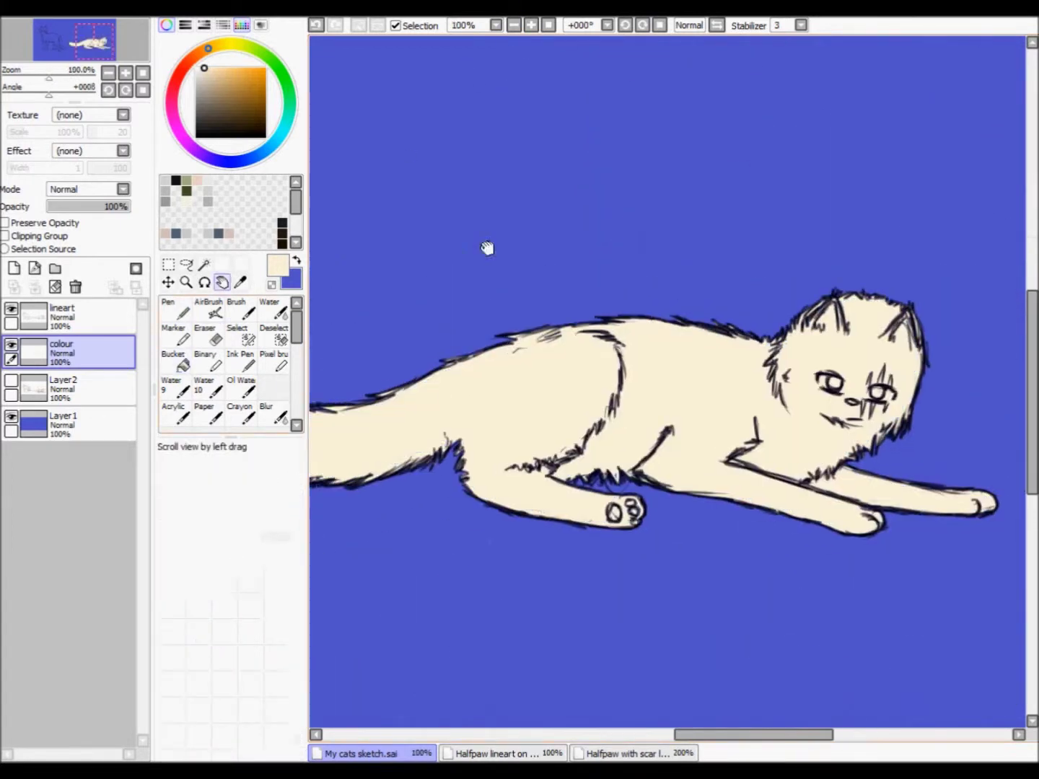
# Step: Name the layer for the orange markings "orange colour" and view the markings on the Halfpaw with scar drawing
pyautogui.scroll(-1, 537, 278)
pyautogui.doubleClick(72, 351)
pyautogui.write('outside colour')
pyautogui.press('Return')
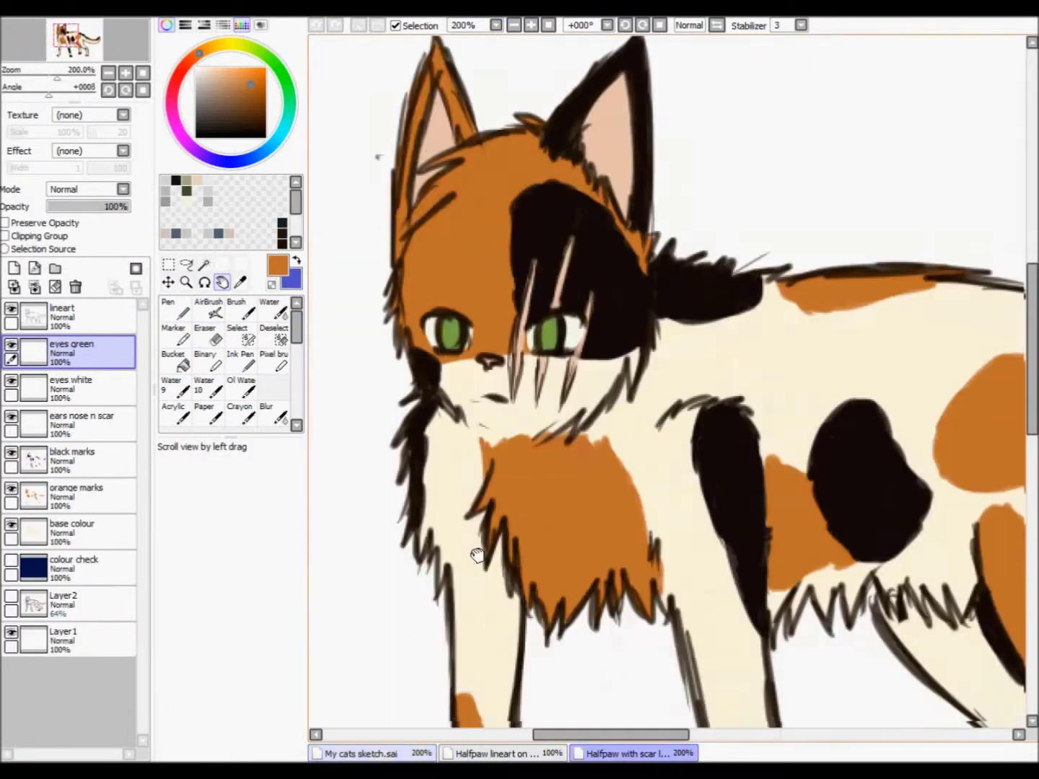
pyautogui.moveTo(477, 555); pyautogui.dragTo(444, 460)
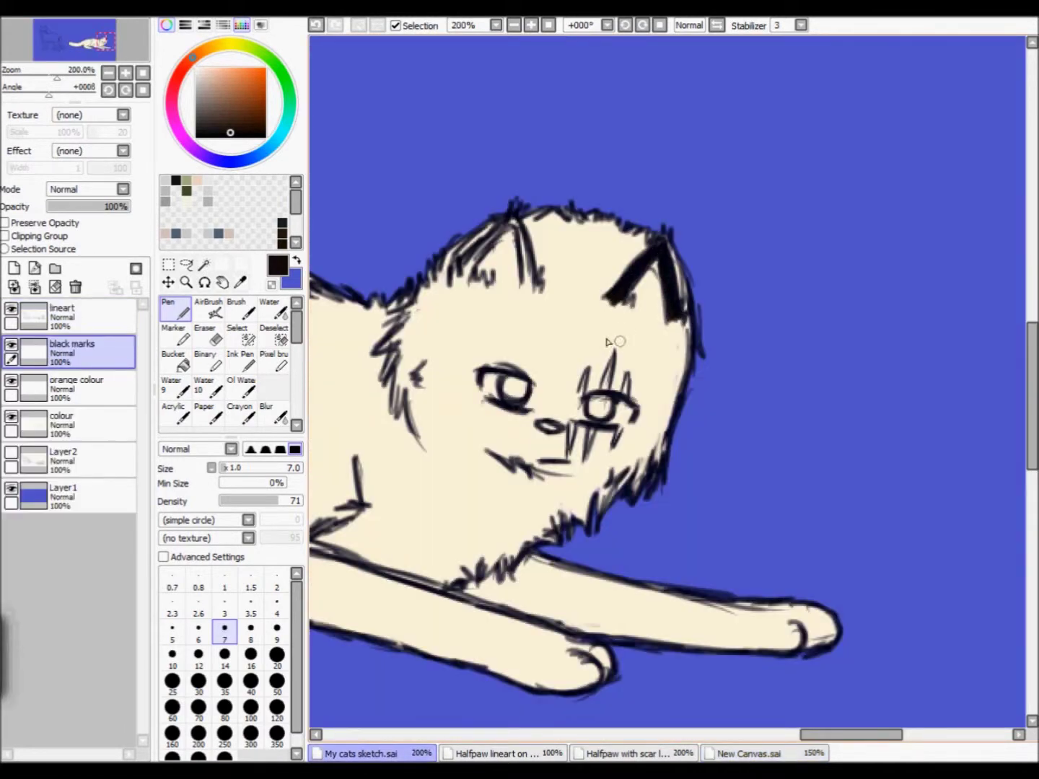
# Step: Paint a black patch over the scarred eye, a cheek spot and a nape mark on the black marks layer
pyautogui.moveTo(608, 342)
pyautogui.mouseDown()
pyautogui.moveTo(566, 432)
pyautogui.moveTo(649, 339)
pyautogui.moveTo(664, 433)
pyautogui.mouseUp()
pyautogui.click(183, 360)
pyautogui.click(614, 390)
pyautogui.click(175, 310)
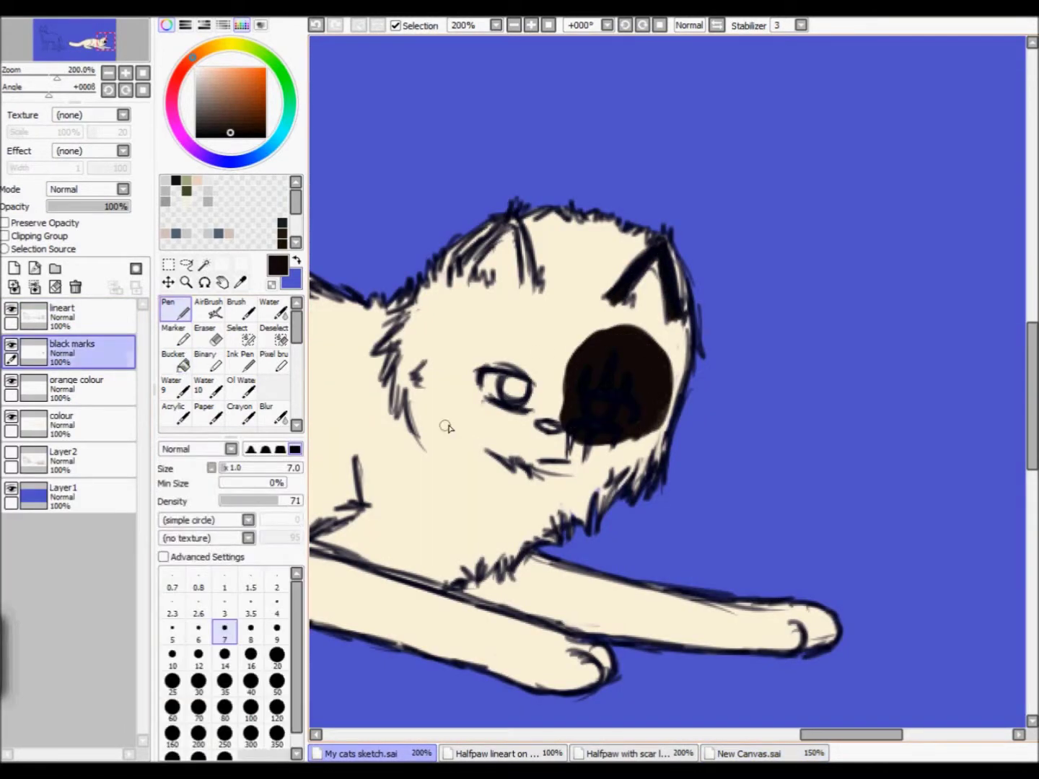
pyautogui.moveTo(435, 411); pyautogui.dragTo(452, 436)
pyautogui.moveTo(476, 631); pyautogui.dragTo(764, 634)
pyautogui.moveTo(594, 289)
pyautogui.mouseDown()
pyautogui.moveTo(635, 317)
pyautogui.moveTo(671, 314)
pyautogui.mouseUp()
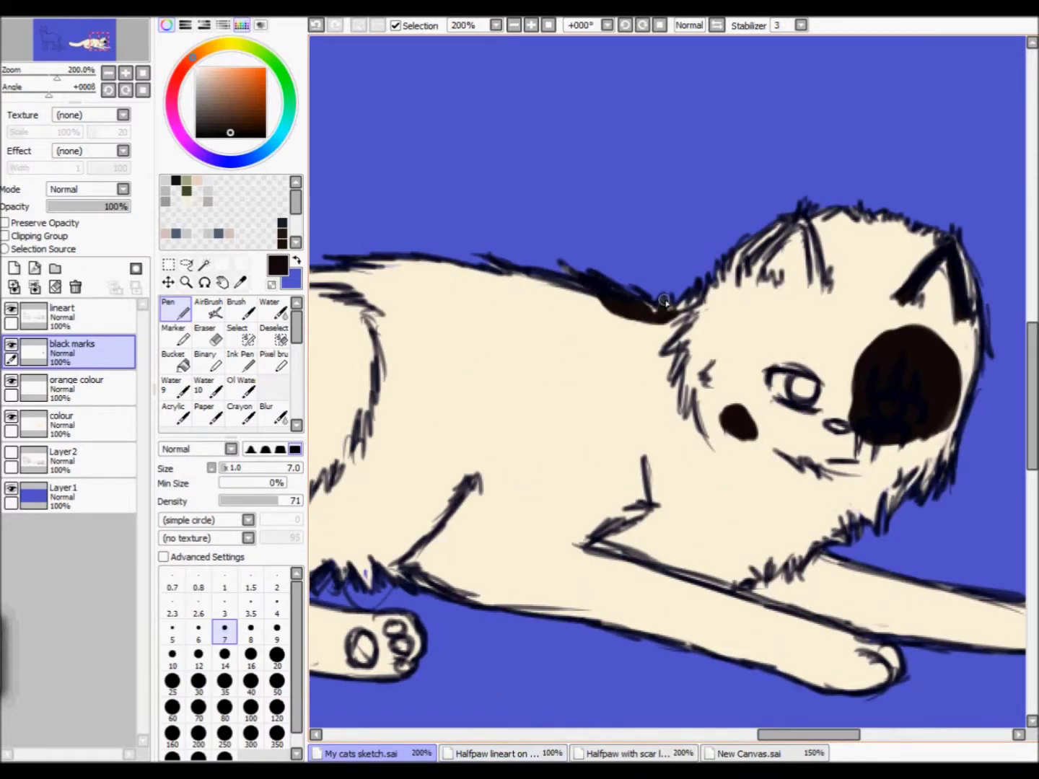
# Step: Paint the far forepaw black and add a black patch on the near foreleg, following the reference sheet
pyautogui.moveTo(774, 735); pyautogui.dragTo(785, 742)
pyautogui.click(405, 754)
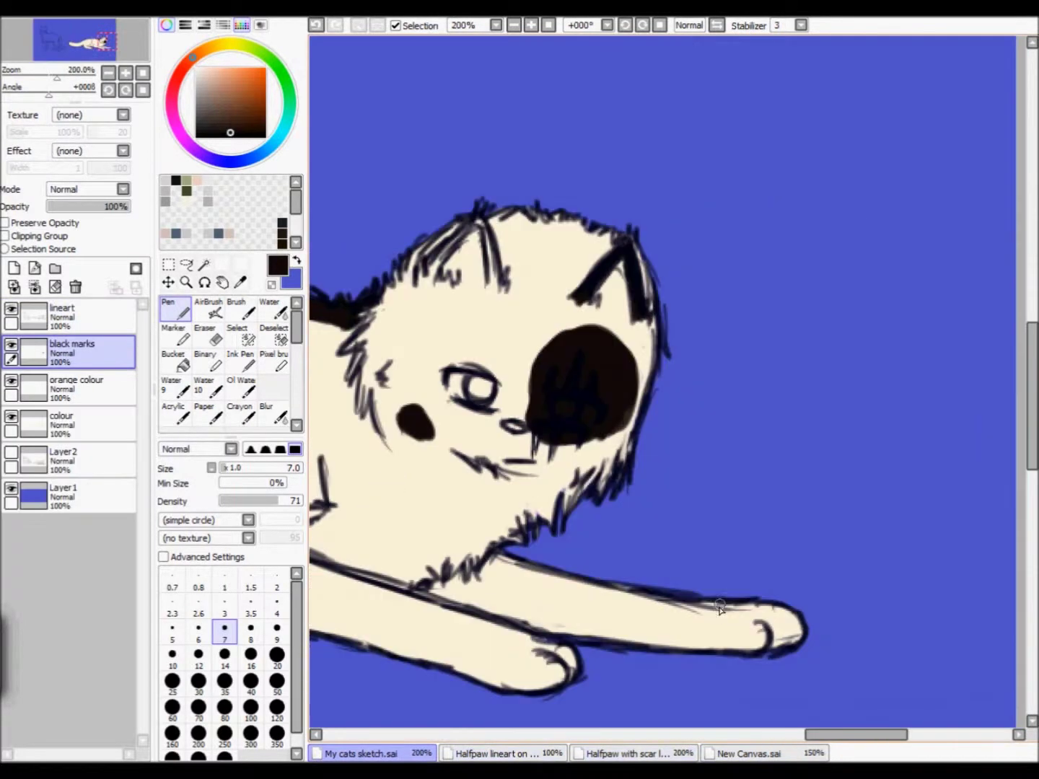
pyautogui.moveTo(742, 620); pyautogui.dragTo(730, 646)
pyautogui.click(808, 754)
pyautogui.scroll(-3, 475, 733)
pyautogui.hscroll(-1, 520, 734)
pyautogui.click(367, 755)
pyautogui.moveTo(404, 476)
pyautogui.mouseDown()
pyautogui.moveTo(447, 433)
pyautogui.moveTo(383, 512)
pyautogui.moveTo(465, 443)
pyautogui.mouseUp()
# Step: Colour the hind paw black up to the ankle, following the reference sheet
pyautogui.click(808, 753)
pyautogui.click(366, 752)
pyautogui.moveTo(610, 584)
pyautogui.mouseDown()
pyautogui.moveTo(606, 628)
pyautogui.moveTo(685, 614)
pyautogui.moveTo(620, 598)
pyautogui.mouseUp()
pyautogui.hscroll(-3, 619, 598)
pyautogui.click(809, 753)
pyautogui.click(367, 753)
pyautogui.hscroll(-1, 619, 505)
pyautogui.moveTo(606, 615)
pyautogui.mouseDown()
pyautogui.moveTo(668, 617)
pyautogui.moveTo(613, 625)
pyautogui.moveTo(619, 666)
pyautogui.mouseUp()
# Step: Check the reference sheet and paint the rounded black patch on the flank beside the thigh
pyautogui.click(809, 752)
pyautogui.hscroll(5, 649, 432)
pyautogui.click(366, 753)
pyautogui.moveTo(625, 434); pyautogui.dragTo(690, 432)
pyautogui.moveTo(687, 373)
pyautogui.mouseDown()
pyautogui.moveTo(599, 491)
pyautogui.moveTo(663, 437)
pyautogui.mouseUp()
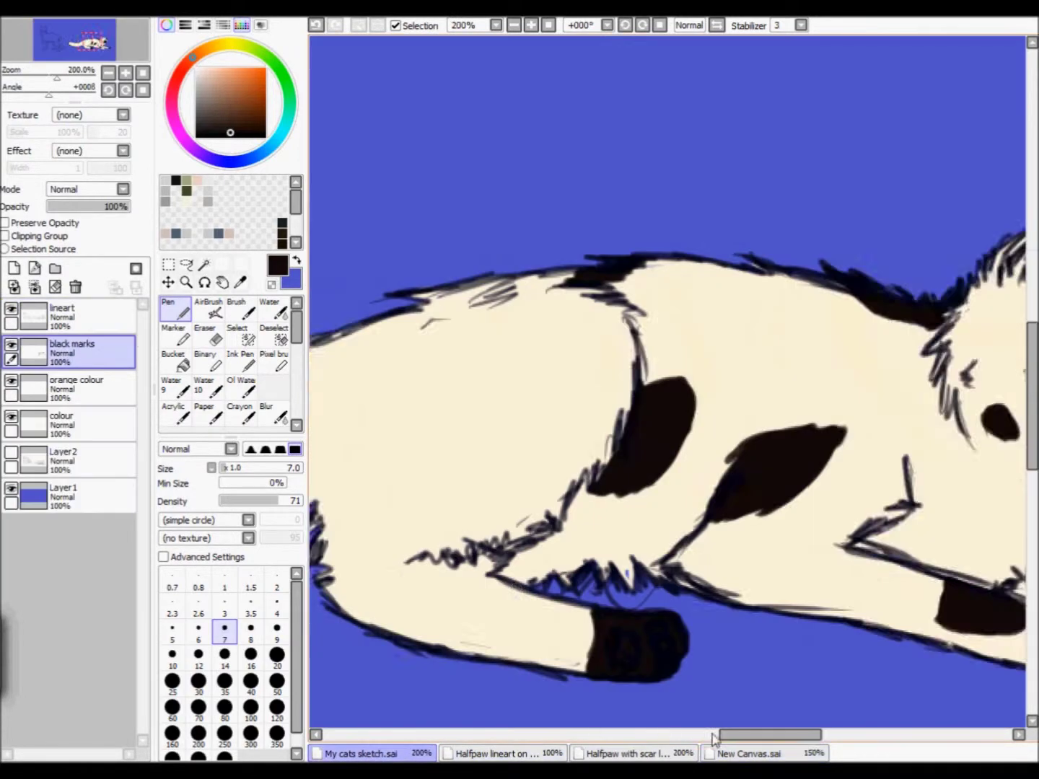
# Step: Paint a long black mark along the top of the rump down to the tail base
pyautogui.hscroll(-4, 622, 268)
pyautogui.moveTo(608, 292); pyautogui.dragTo(527, 372)
pyautogui.moveTo(588, 339); pyautogui.dragTo(335, 436)
pyautogui.hscroll(5, 334, 437)
pyautogui.hscroll(-6, 559, 473)
pyautogui.moveTo(472, 421); pyautogui.dragTo(753, 292)
# Step: Colour the upper part of the tail tip black, following the reference sheet
pyautogui.scroll(-3, 754, 293)
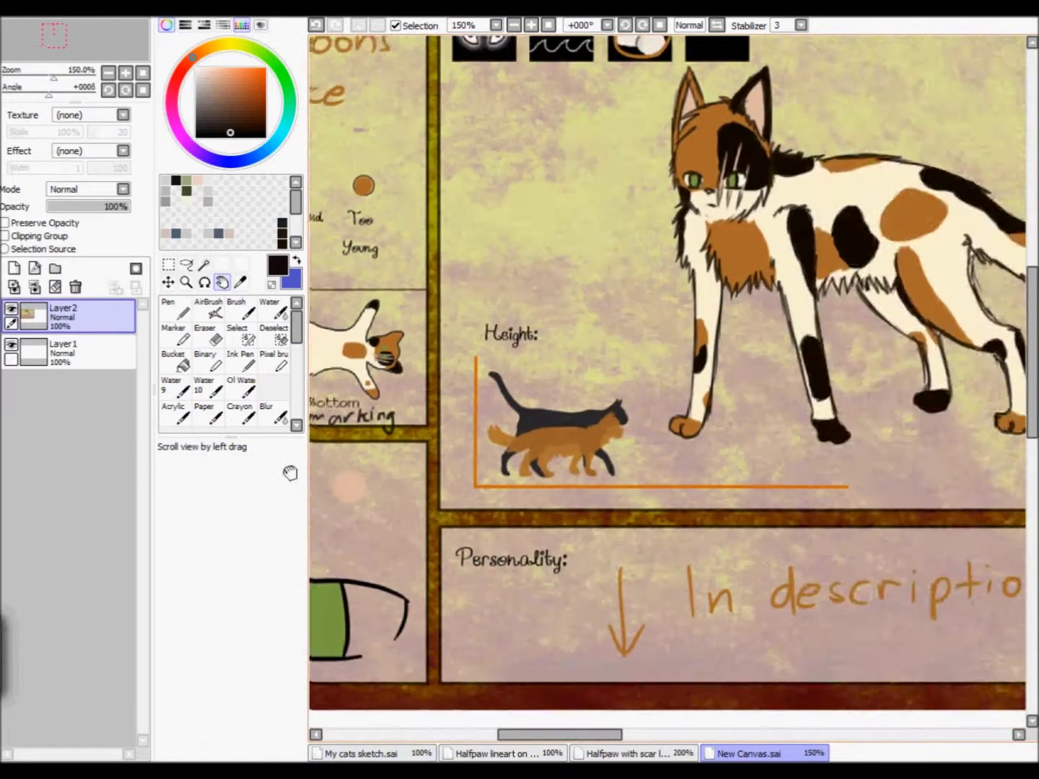
pyautogui.moveTo(447, 426)
pyautogui.mouseDown()
pyautogui.moveTo(382, 441)
pyautogui.moveTo(484, 417)
pyautogui.moveTo(575, 440)
pyautogui.moveTo(451, 537)
pyautogui.mouseUp()
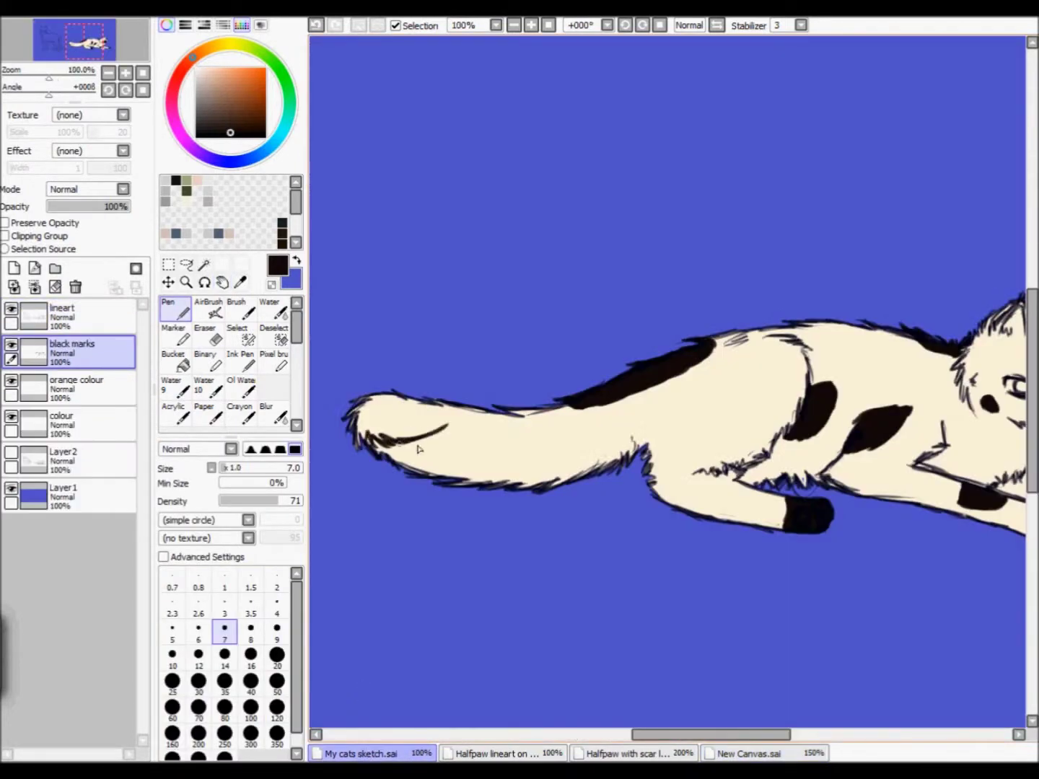
pyautogui.scroll(2, 417, 449)
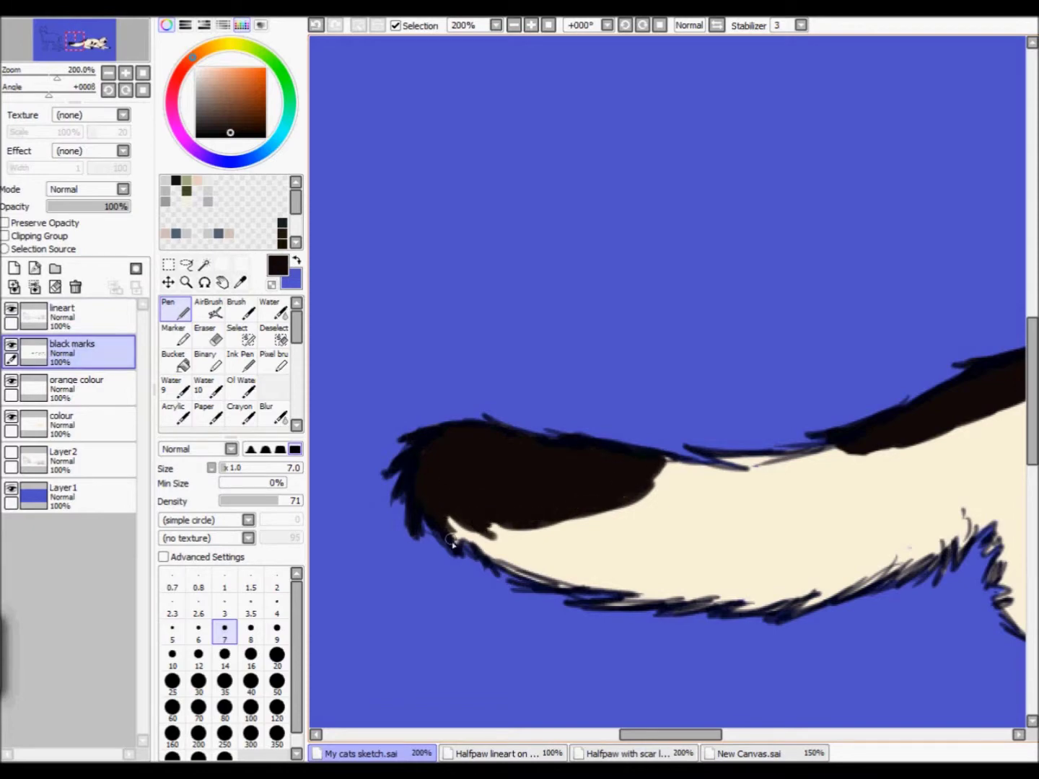
# Step: Check the reference sheet and paint a black stripe along the upper edge of the far foreleg
pyautogui.click(514, 24)
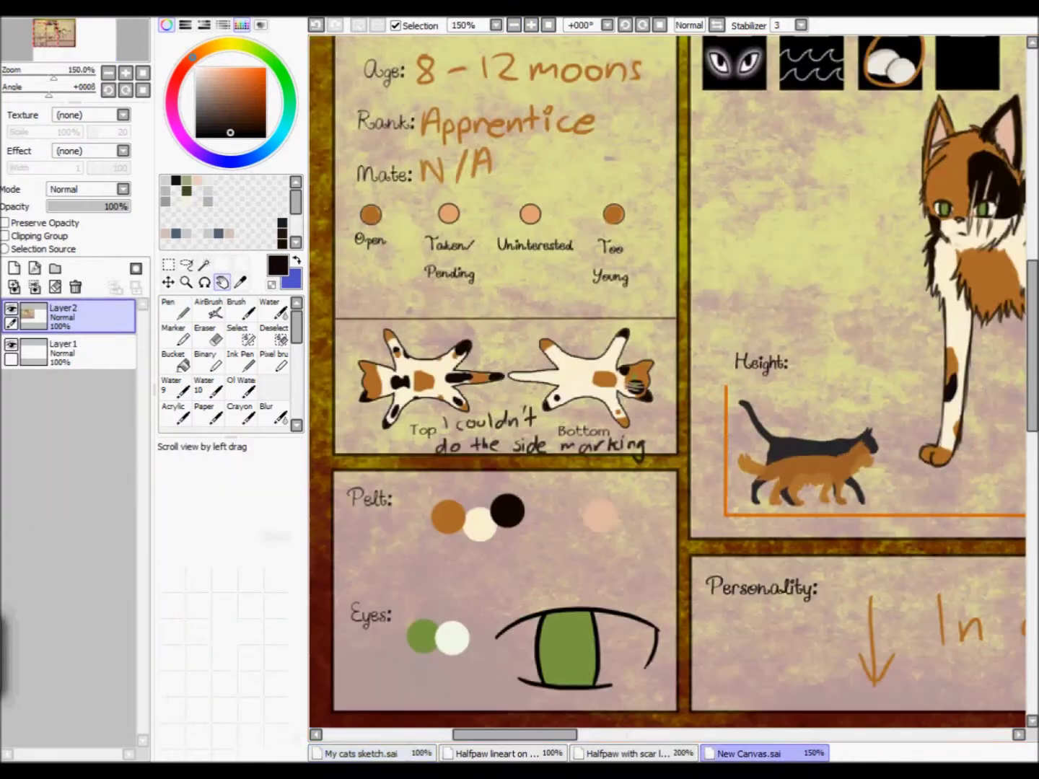
pyautogui.moveTo(756, 494); pyautogui.dragTo(704, 483)
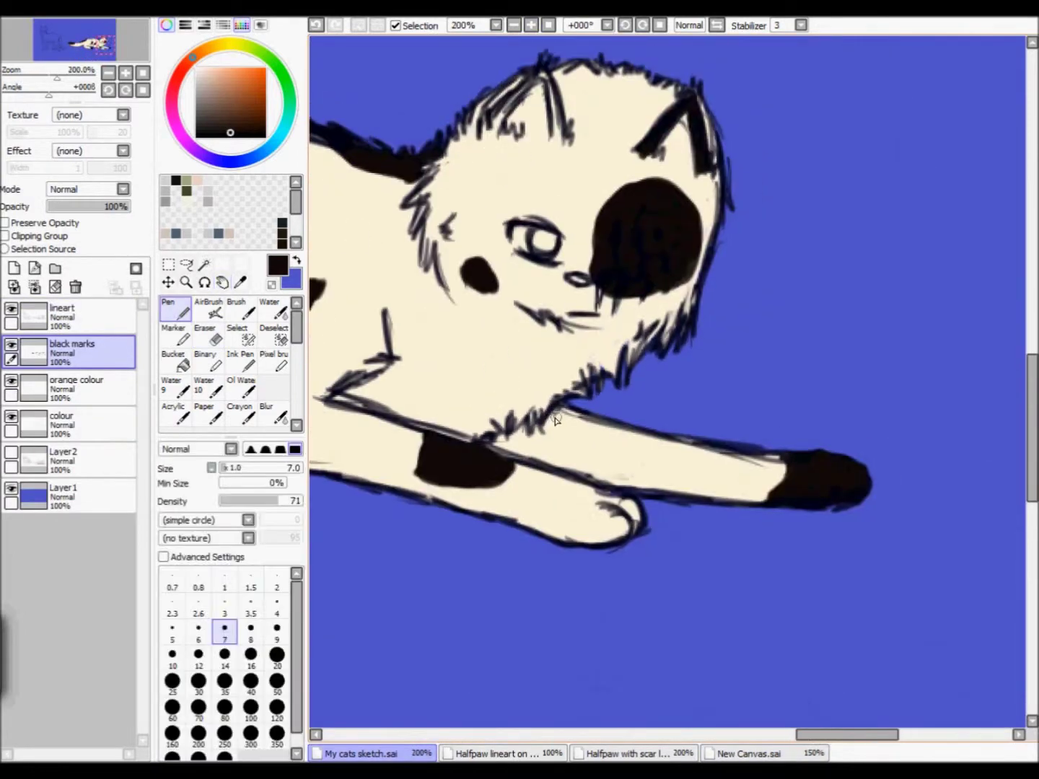
pyautogui.moveTo(555, 420)
pyautogui.mouseDown()
pyautogui.moveTo(631, 445)
pyautogui.moveTo(667, 442)
pyautogui.mouseUp()
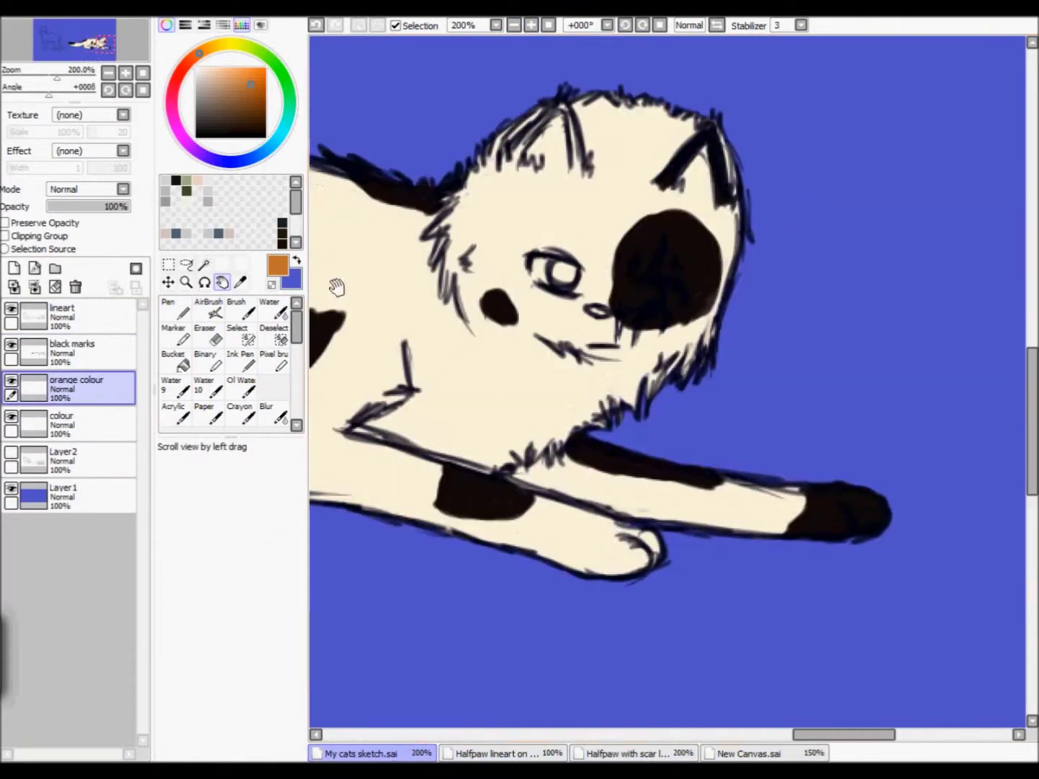
# Step: Outline the near ear and the muzzle edge below the black eye patch in orange on the orange colour layer
pyautogui.moveTo(336, 287); pyautogui.dragTo(343, 301)
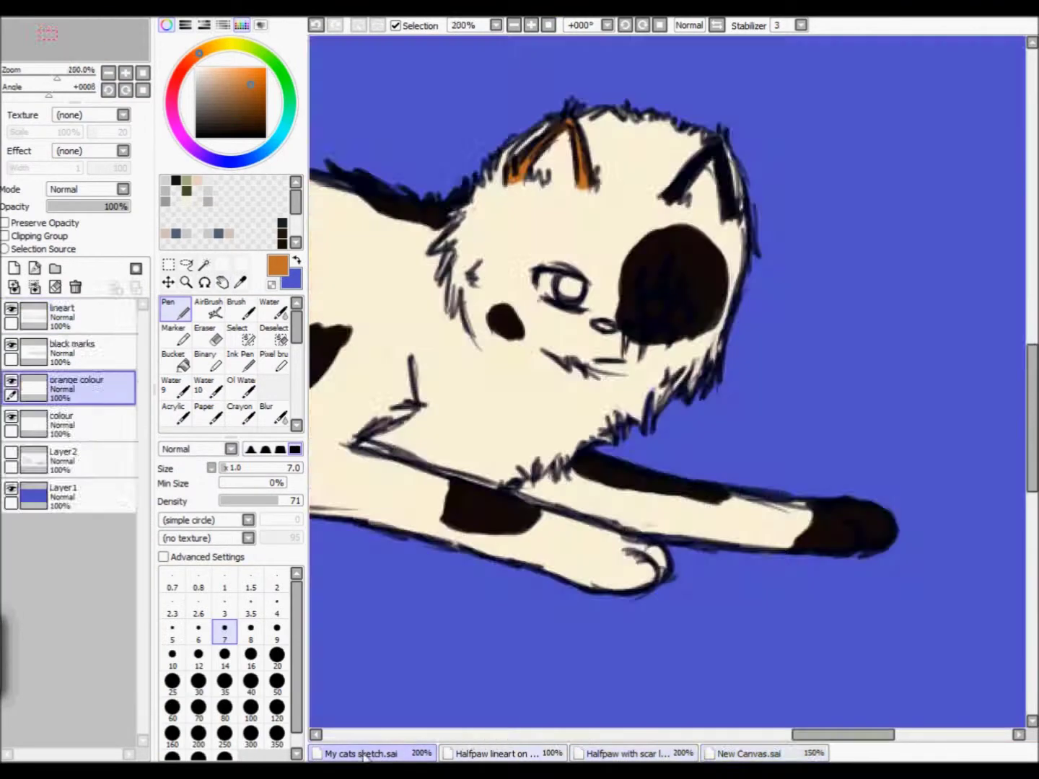
pyautogui.moveTo(519, 734); pyautogui.dragTo(510, 734)
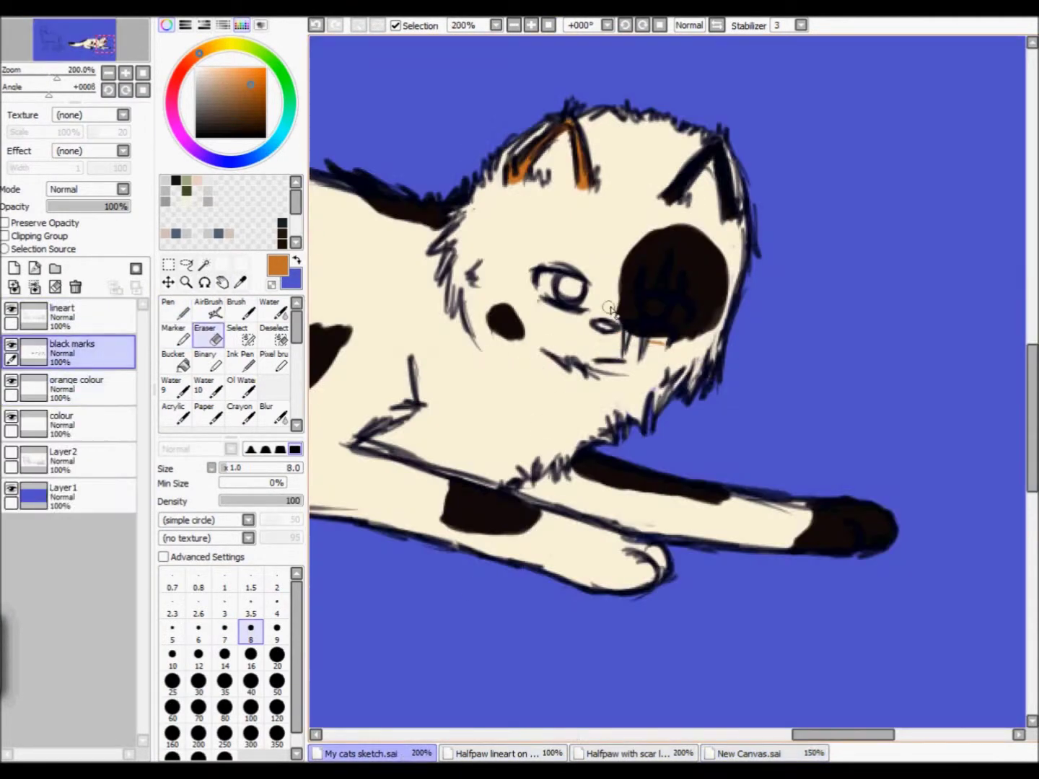
pyautogui.click(76, 387)
pyautogui.click(173, 310)
pyautogui.moveTo(611, 317); pyautogui.dragTo(659, 340)
# Step: Outline the orange face patch from the near ear down the cheek to the nose and along the far side
pyautogui.moveTo(509, 194); pyautogui.dragTo(496, 209)
pyautogui.moveTo(505, 177); pyautogui.dragTo(487, 200)
pyautogui.moveTo(488, 200); pyautogui.dragTo(469, 265)
pyautogui.moveTo(490, 221)
pyautogui.mouseDown()
pyautogui.moveTo(479, 293)
pyautogui.moveTo(536, 335)
pyautogui.mouseUp()
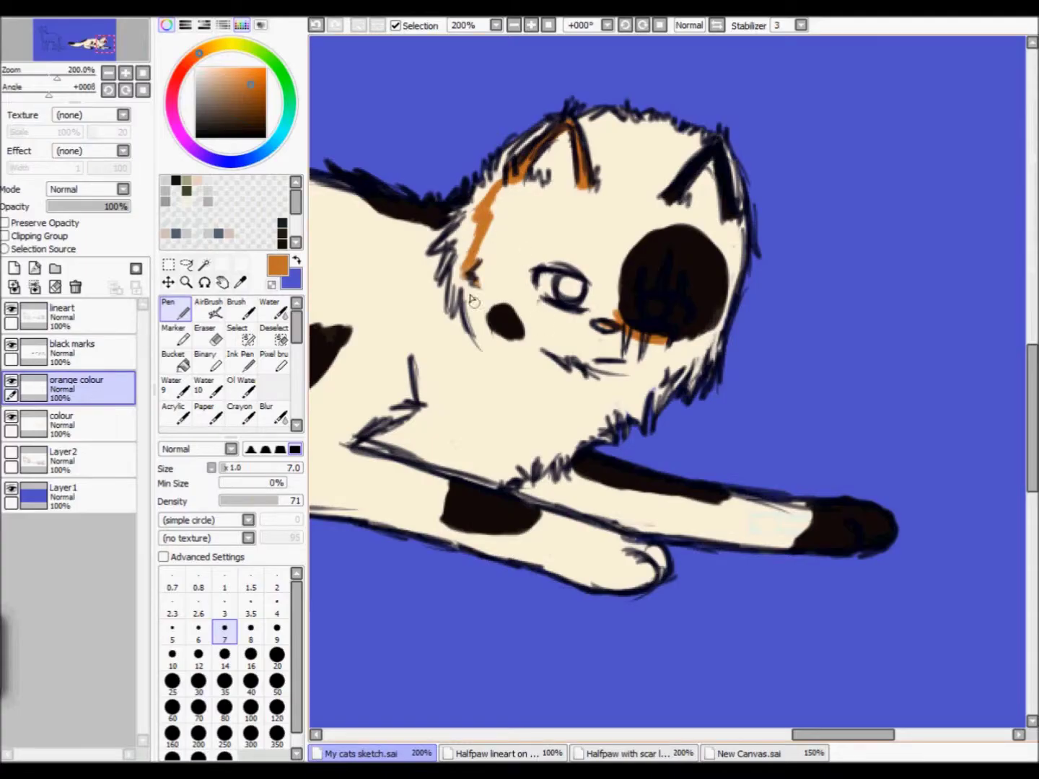
pyautogui.press('e')
pyautogui.press('n')
pyautogui.moveTo(482, 306); pyautogui.dragTo(568, 323)
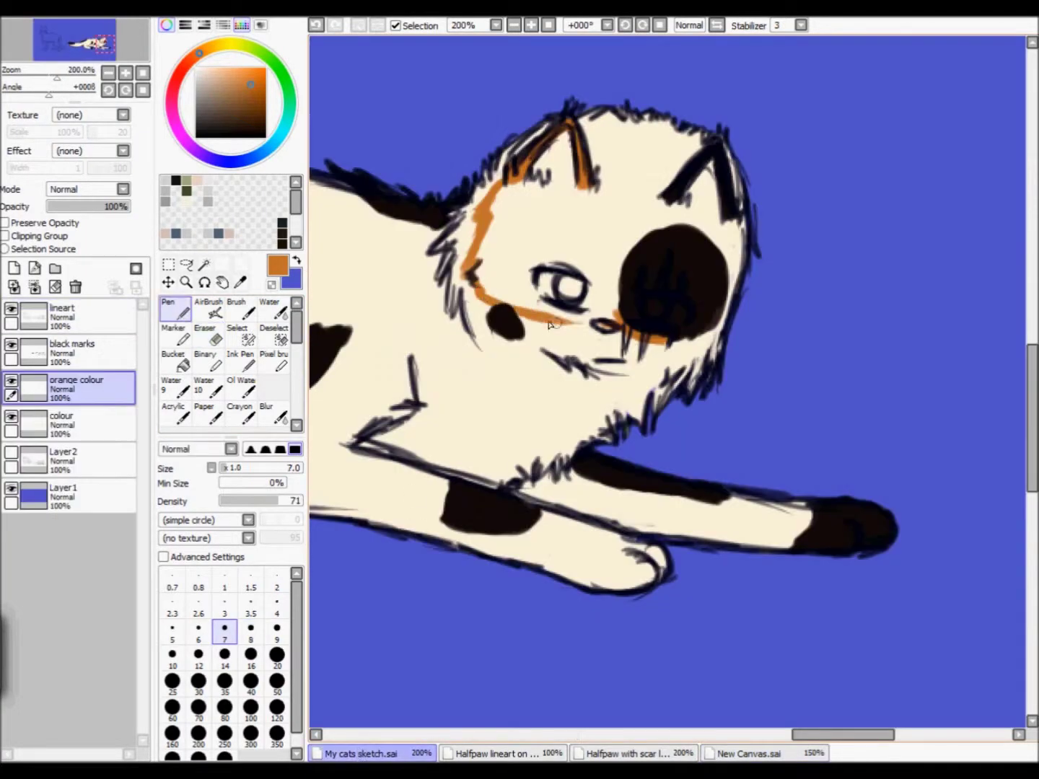
pyautogui.moveTo(718, 145); pyautogui.dragTo(730, 290)
pyautogui.click(174, 360)
pyautogui.click(496, 267)
pyautogui.hotkey('ctrl', 'z')
# Step: Fill the outlined face patch with orange from the ears down to the muzzle
pyautogui.press('n')
pyautogui.press('f')
pyautogui.click(552, 188)
pyautogui.press('n')
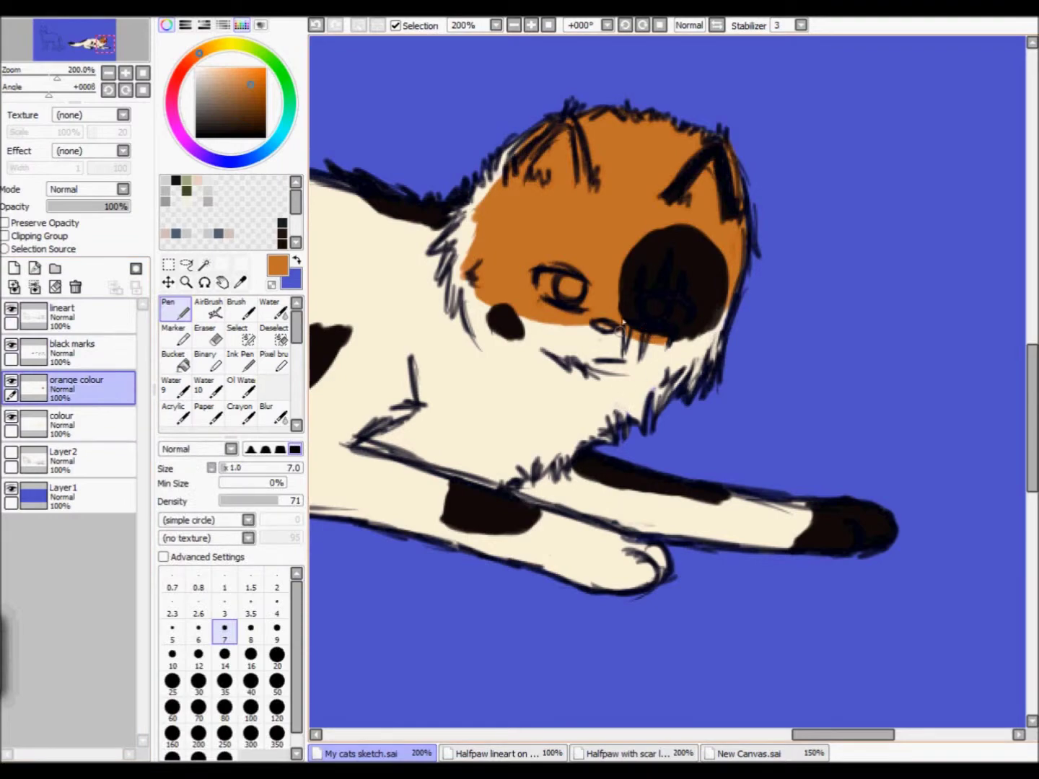
# Step: Add an orange patch beside the near foreleg's black mark and fill the near forepaw with orange
pyautogui.moveTo(393, 486); pyautogui.dragTo(399, 468)
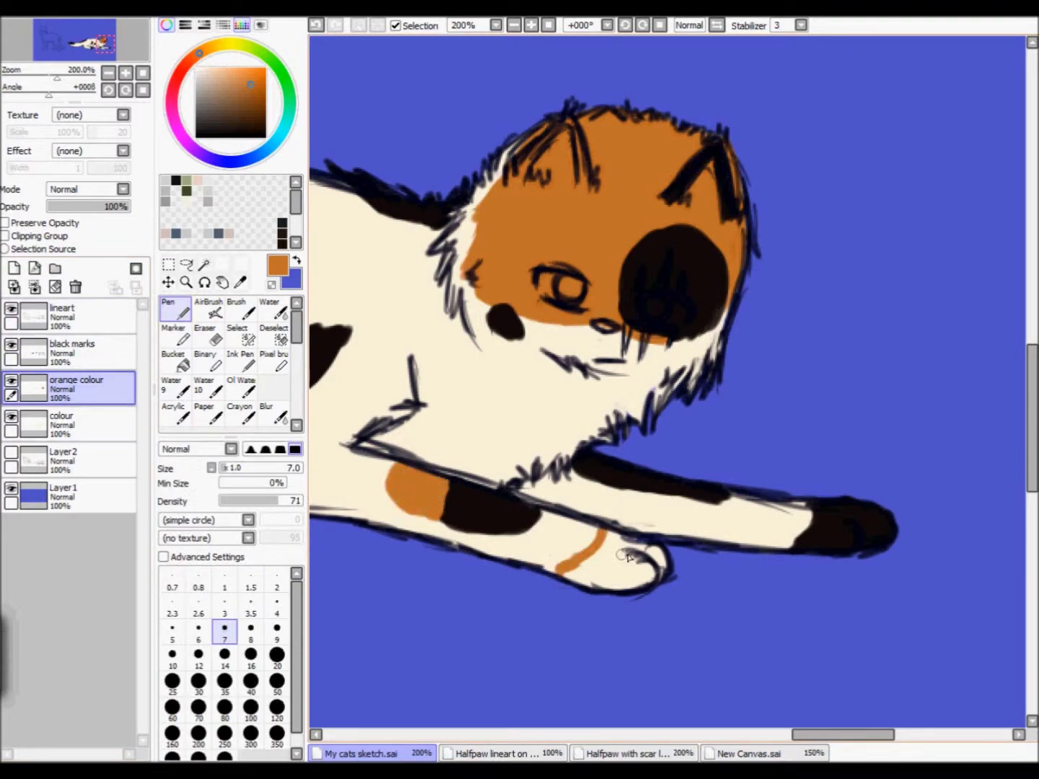
pyautogui.click(174, 360)
pyautogui.click(619, 569)
pyautogui.moveTo(626, 577); pyautogui.dragTo(567, 642)
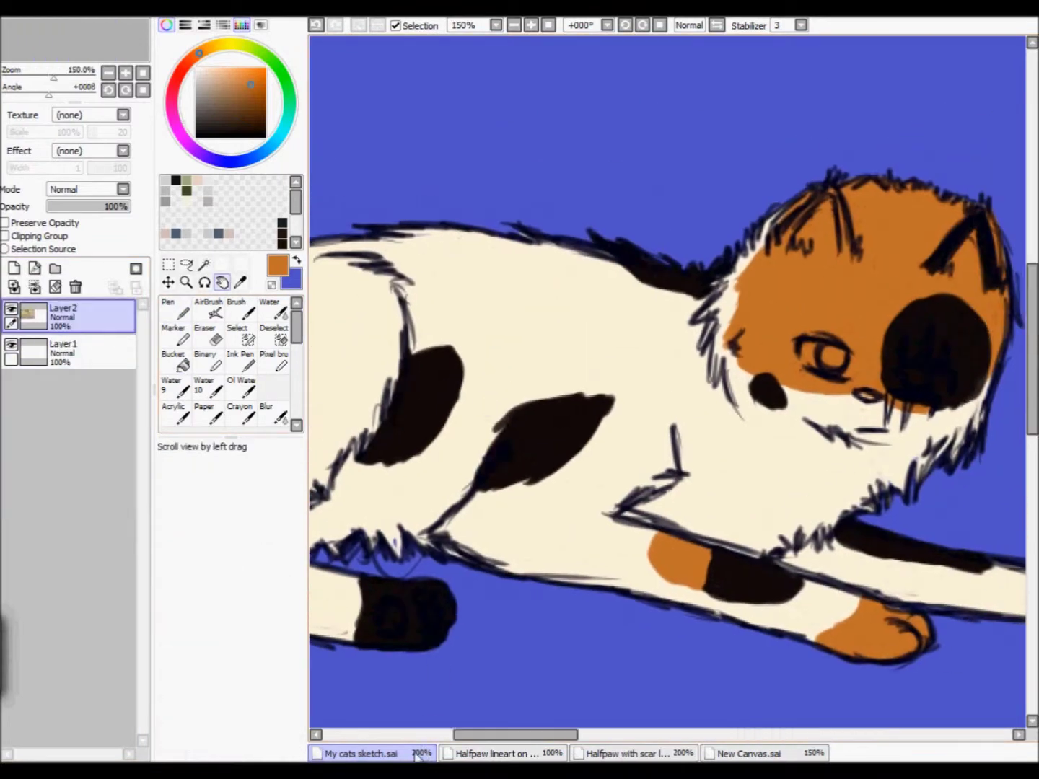
# Step: Outline a large orange patch on the chest below the chin and fill it in
pyautogui.click(175, 309)
pyautogui.moveTo(471, 419); pyautogui.dragTo(365, 516)
pyautogui.moveTo(412, 462); pyautogui.dragTo(357, 534)
pyautogui.moveTo(429, 429); pyautogui.dragTo(392, 471)
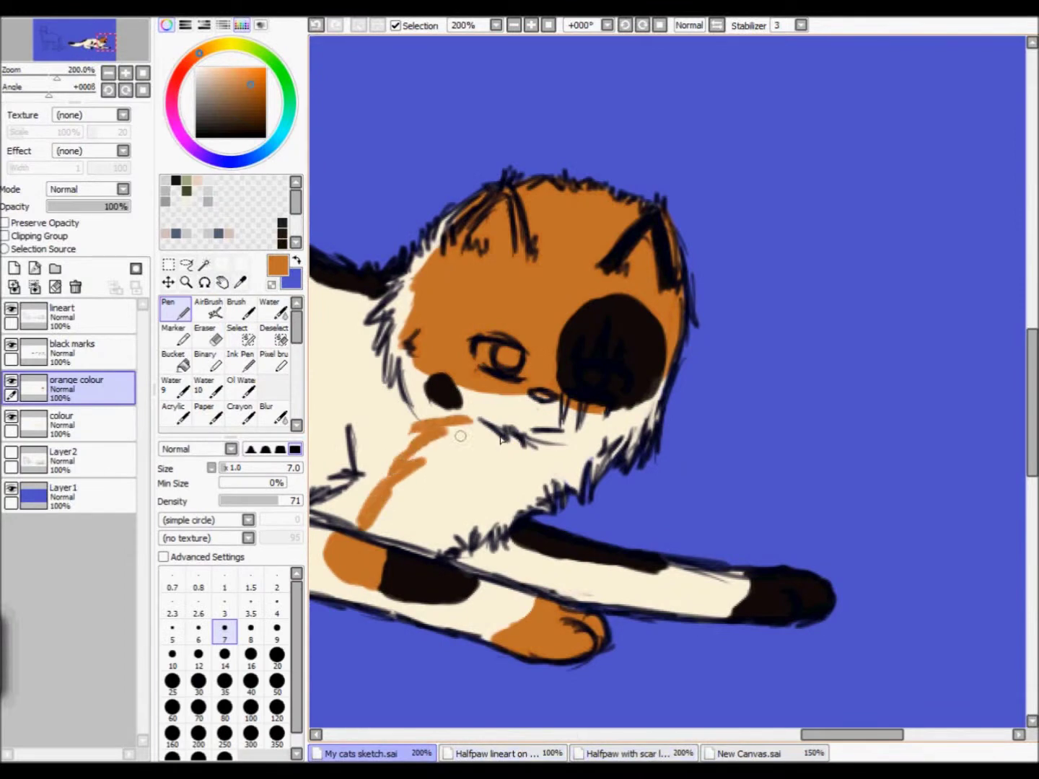
pyautogui.moveTo(503, 535)
pyautogui.mouseDown()
pyautogui.moveTo(361, 549)
pyautogui.moveTo(404, 464)
pyautogui.mouseUp()
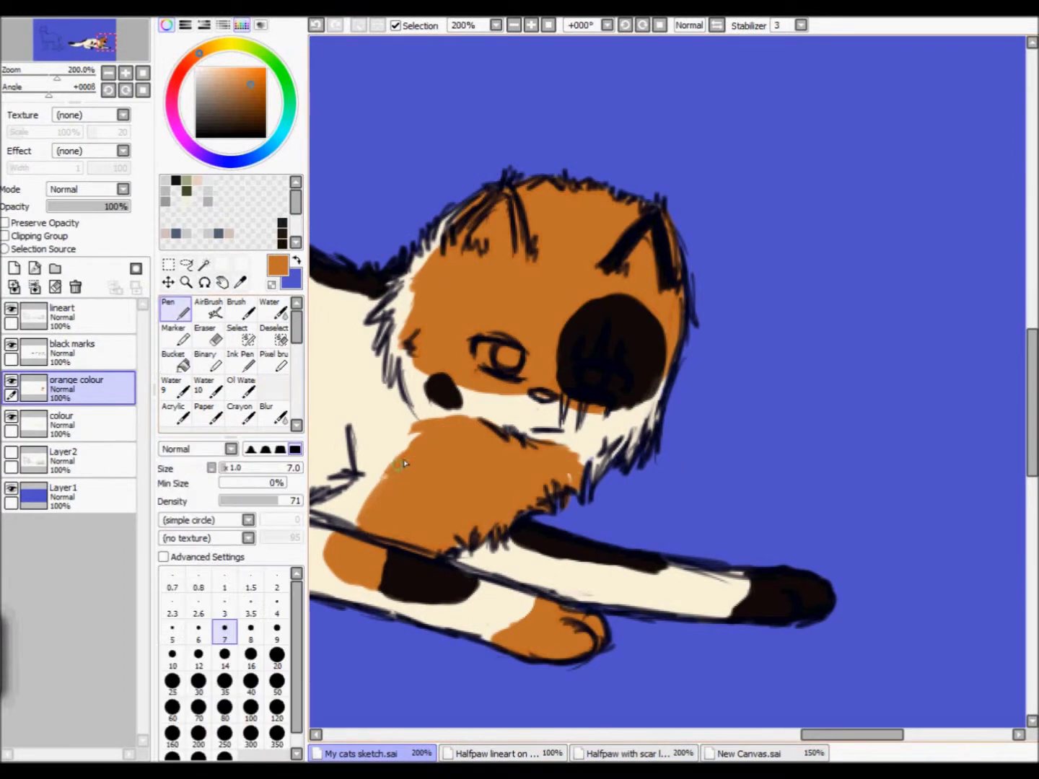
# Step: Erase the orange along the top of the head between the ears with a size 8 eraser
pyautogui.scroll(-4, 575, 490)
pyautogui.press('e')
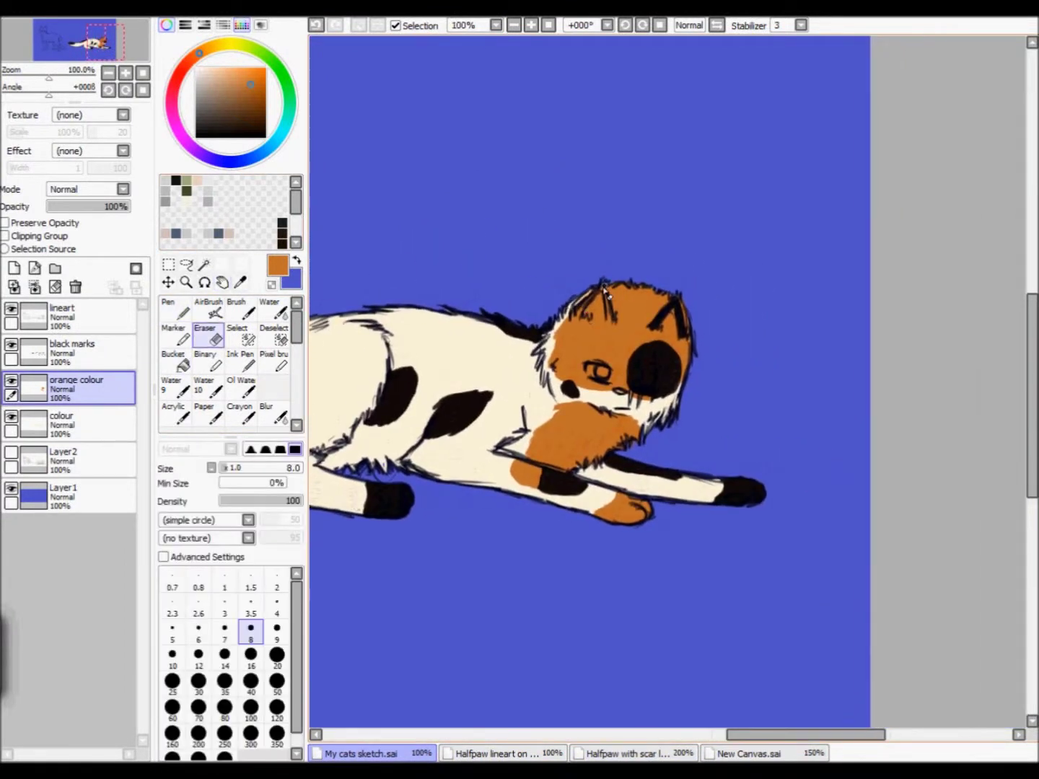
pyautogui.scroll(4, 531, 52)
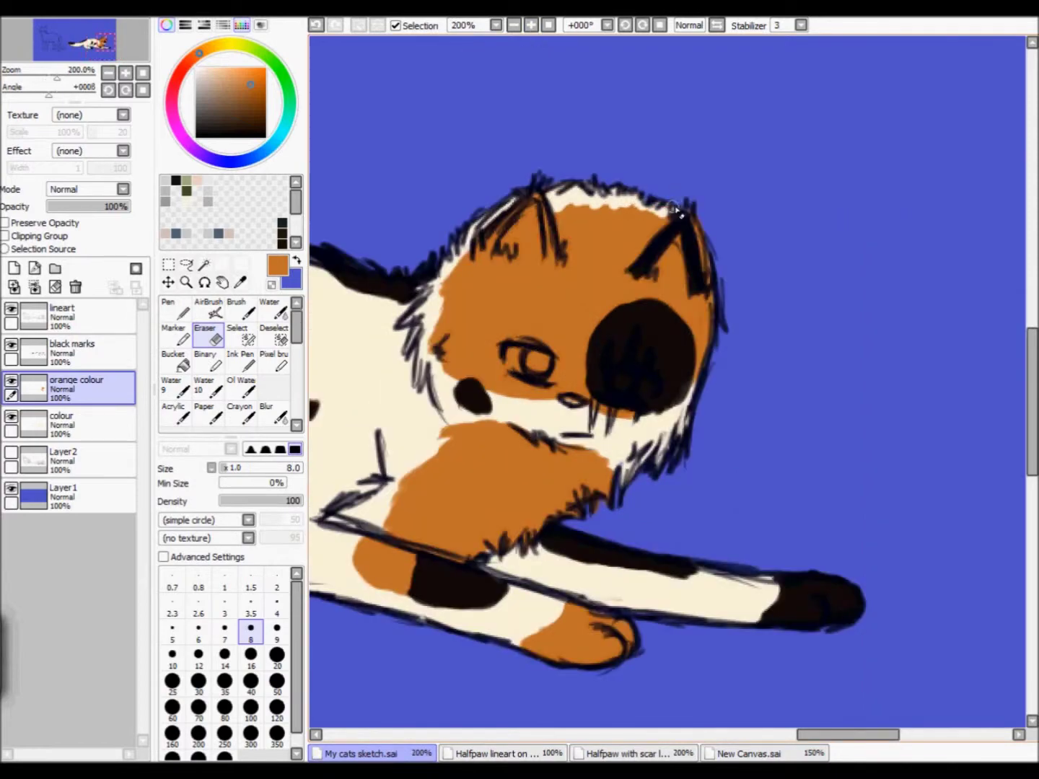
pyautogui.press('n')
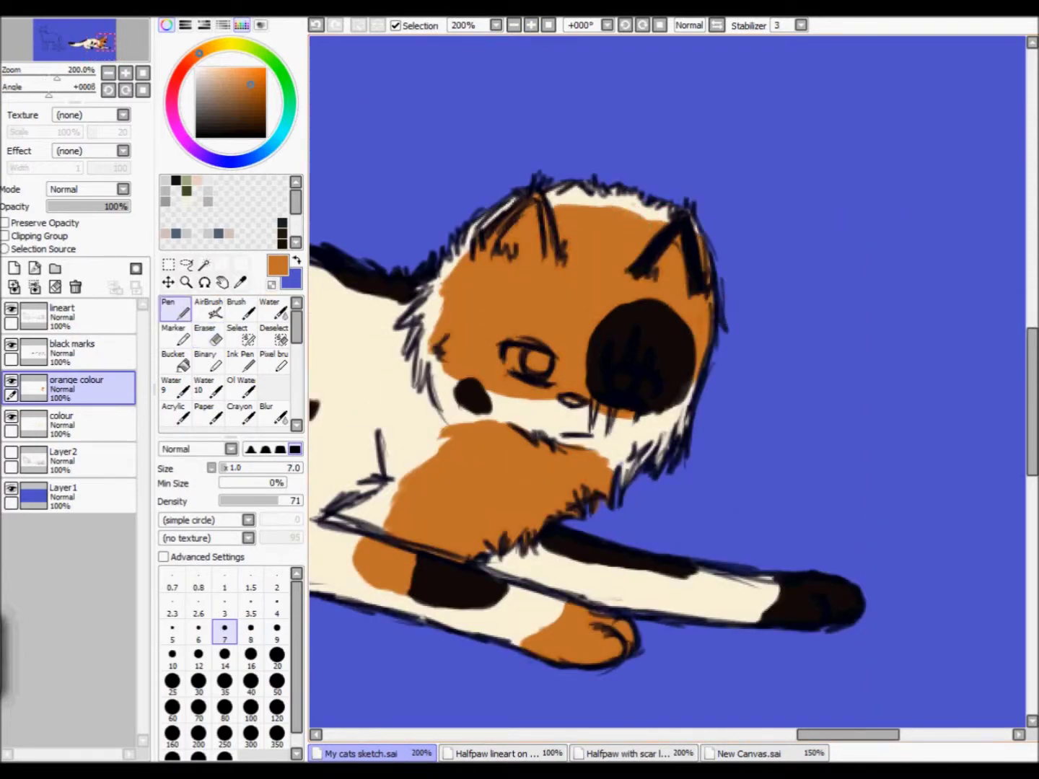
# Step: Outline an orange patch on the middle of the back from the reference sheet and fill it with the Bucket
pyautogui.scroll(-2, 496, 281)
pyautogui.click(750, 753)
pyautogui.moveTo(404, 692); pyautogui.dragTo(417, 711)
pyautogui.click(360, 752)
pyautogui.scroll(2, 315, 569)
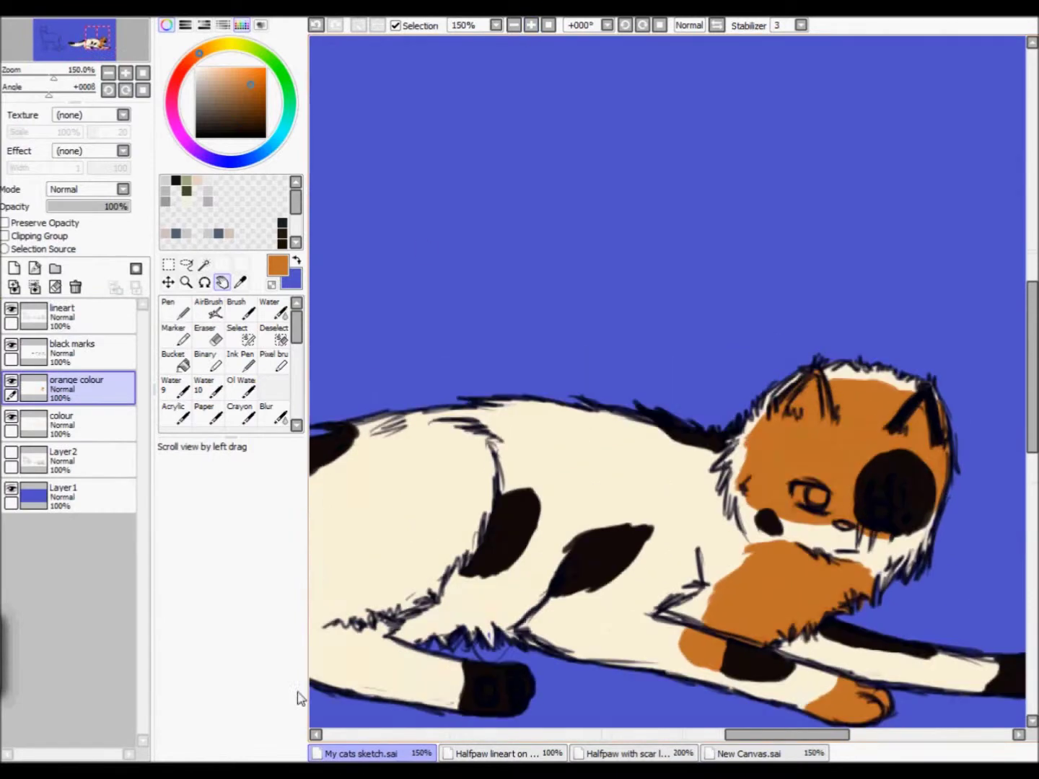
pyautogui.moveTo(601, 435); pyautogui.dragTo(598, 417)
pyautogui.press('g')
pyautogui.click(543, 422)
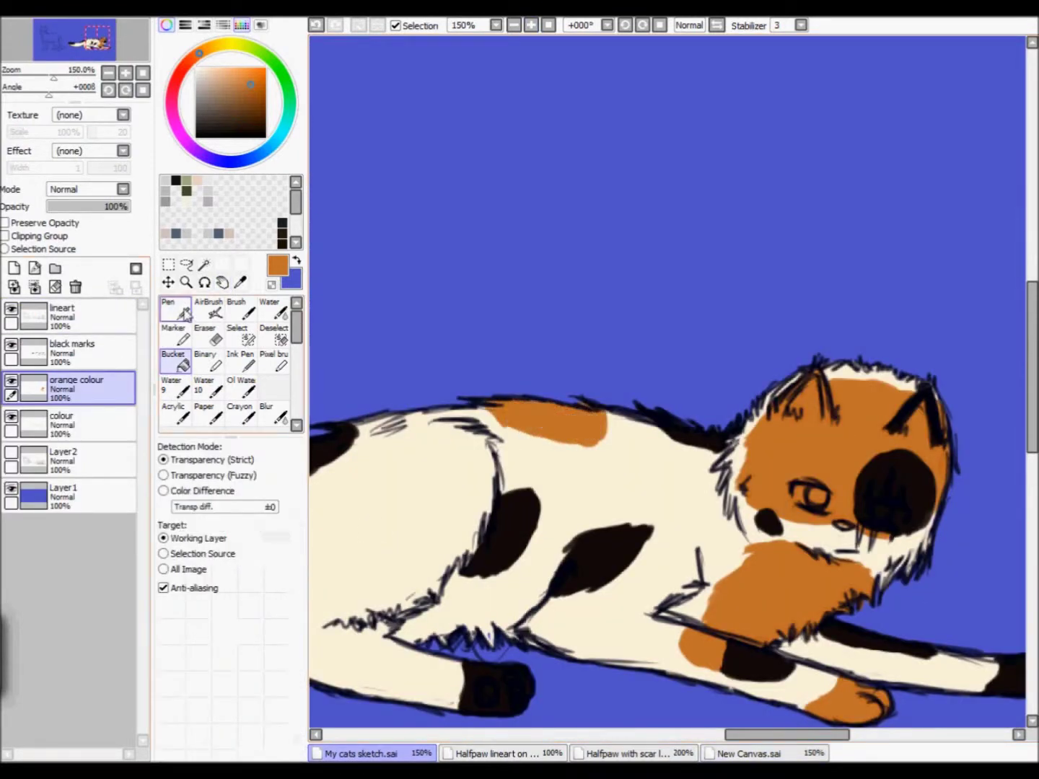
# Step: Add small orange patches to the lying cat's hind leg, and outline and fill an orange patch along the tail between the black marks
pyautogui.press('n')
pyautogui.hscroll(-3, 497, 626)
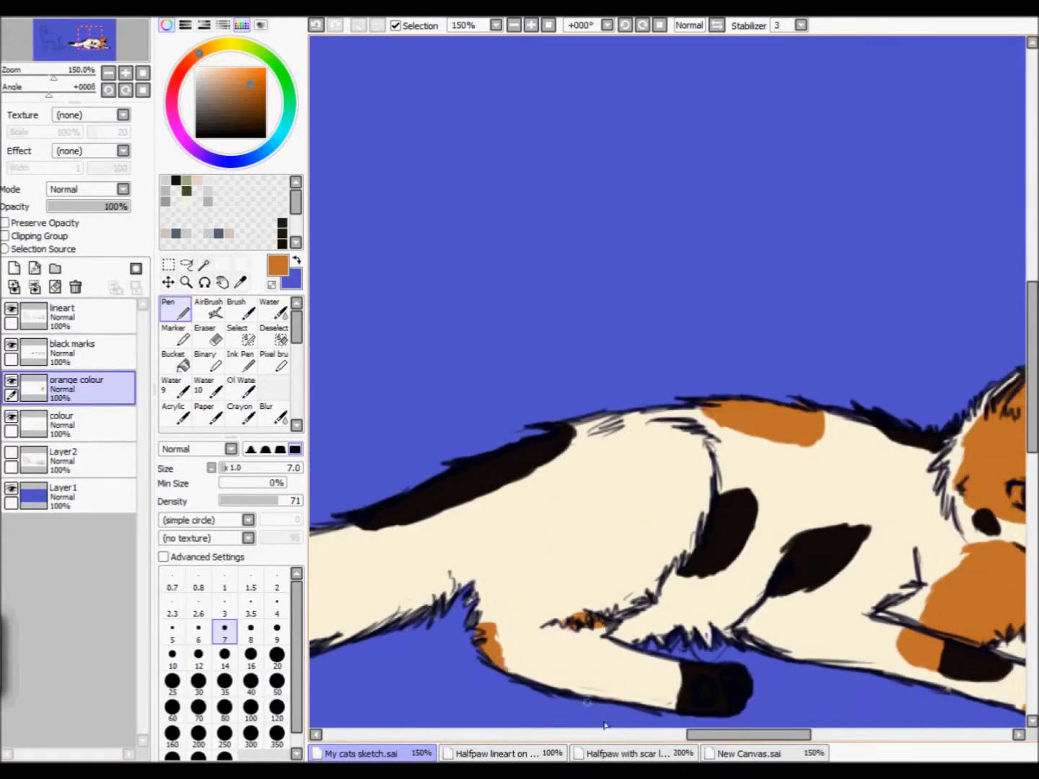
pyautogui.hscroll(-2, 577, 627)
pyautogui.click(750, 753)
pyautogui.click(360, 753)
pyautogui.moveTo(470, 576)
pyautogui.mouseDown()
pyautogui.moveTo(497, 555)
pyautogui.moveTo(706, 526)
pyautogui.mouseUp()
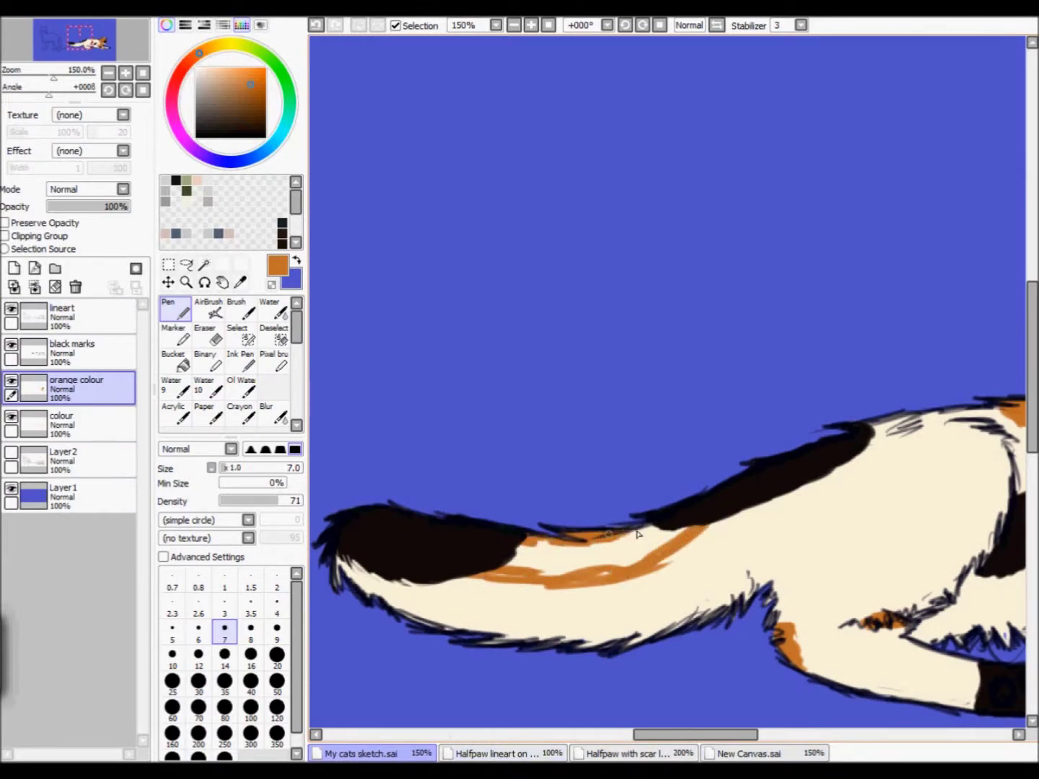
pyautogui.press('g')
pyautogui.click(596, 552)
pyautogui.press('n')
pyautogui.scroll(-2, 503, 47)
pyautogui.scroll(1, 660, 250)
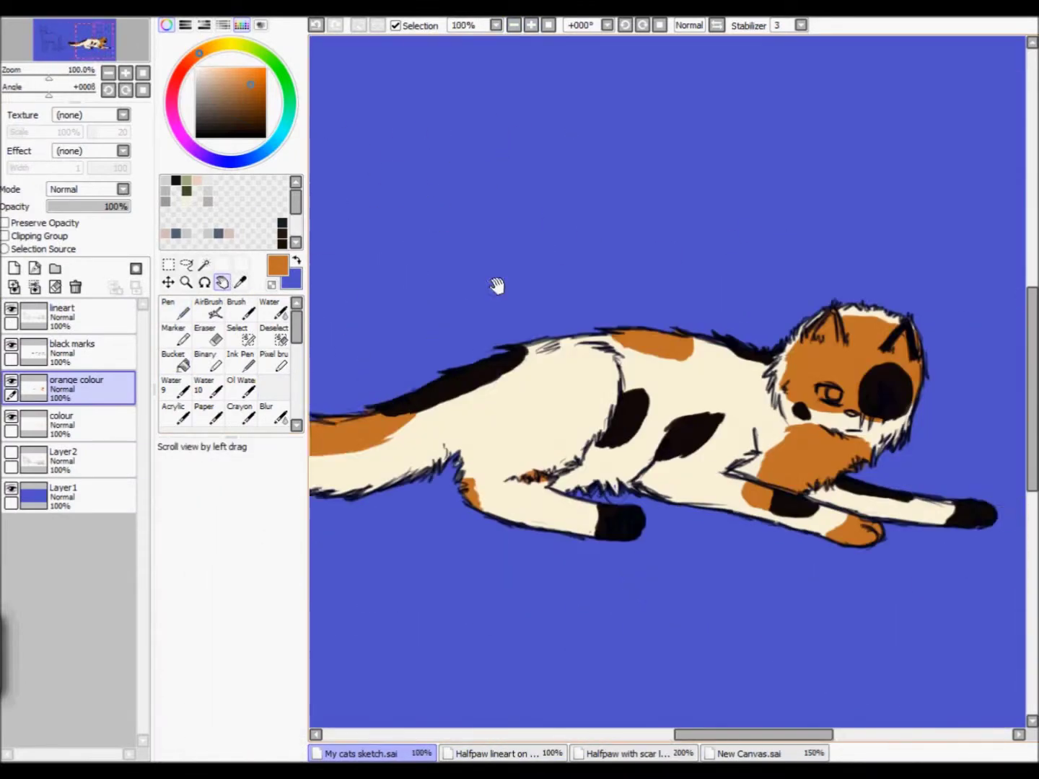
# Step: Following the reference sheet, add orange patches on the lying cat's hip and between the two black marks on its flank
pyautogui.click(749, 753)
pyautogui.moveTo(594, 516); pyautogui.dragTo(323, 445)
pyautogui.moveTo(733, 438)
pyautogui.mouseDown()
pyautogui.moveTo(832, 409)
pyautogui.moveTo(786, 404)
pyautogui.mouseUp()
pyautogui.moveTo(569, 636); pyautogui.dragTo(397, 685)
pyautogui.click(361, 754)
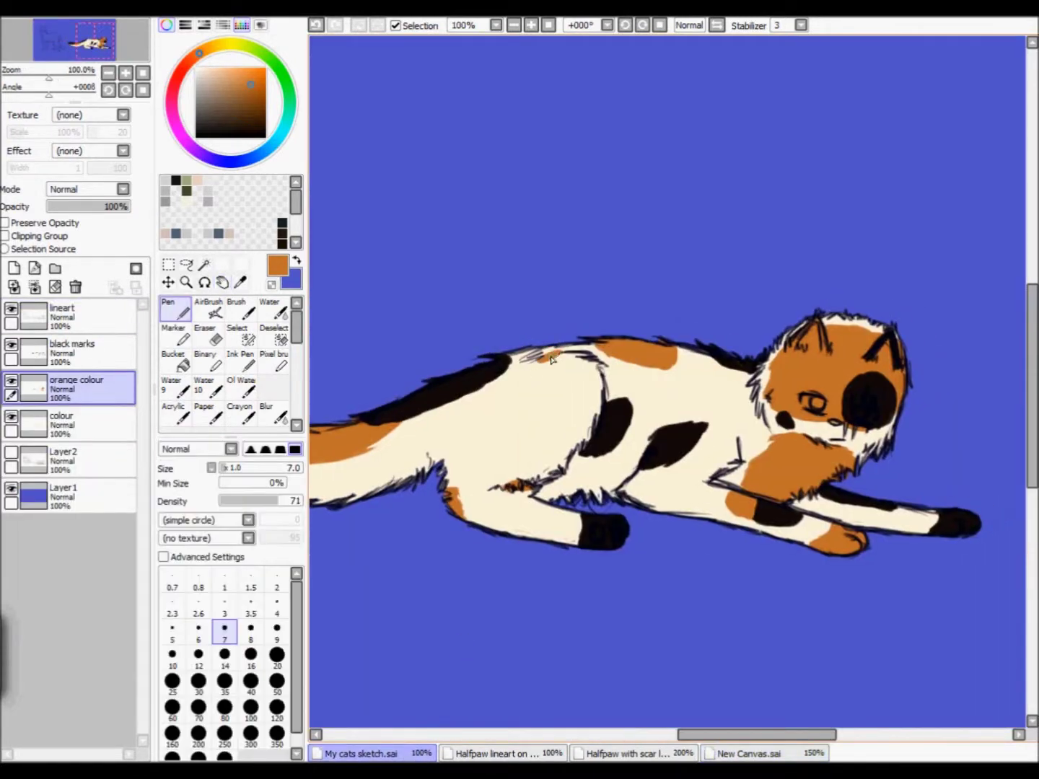
pyautogui.click(750, 753)
pyautogui.click(402, 756)
pyautogui.click(172, 360)
pyautogui.click(222, 283)
pyautogui.moveTo(577, 469); pyautogui.dragTo(614, 490)
# Step: Create a new layer named "eyes white" below the lineart
pyautogui.click(13, 268)
pyautogui.doubleClick(65, 350)
pyautogui.write('eyes white')
pyautogui.press('Return')
# Step: Sample the eye white from the Halfpaw lineart file and paint the whites of both eyes with a size 4 Pen
pyautogui.click(497, 753)
pyautogui.click(531, 24)
pyautogui.keyDown('alt'); pyautogui.click(393, 317); pyautogui.keyUp('alt')
pyautogui.click(367, 753)
pyautogui.click(531, 24)
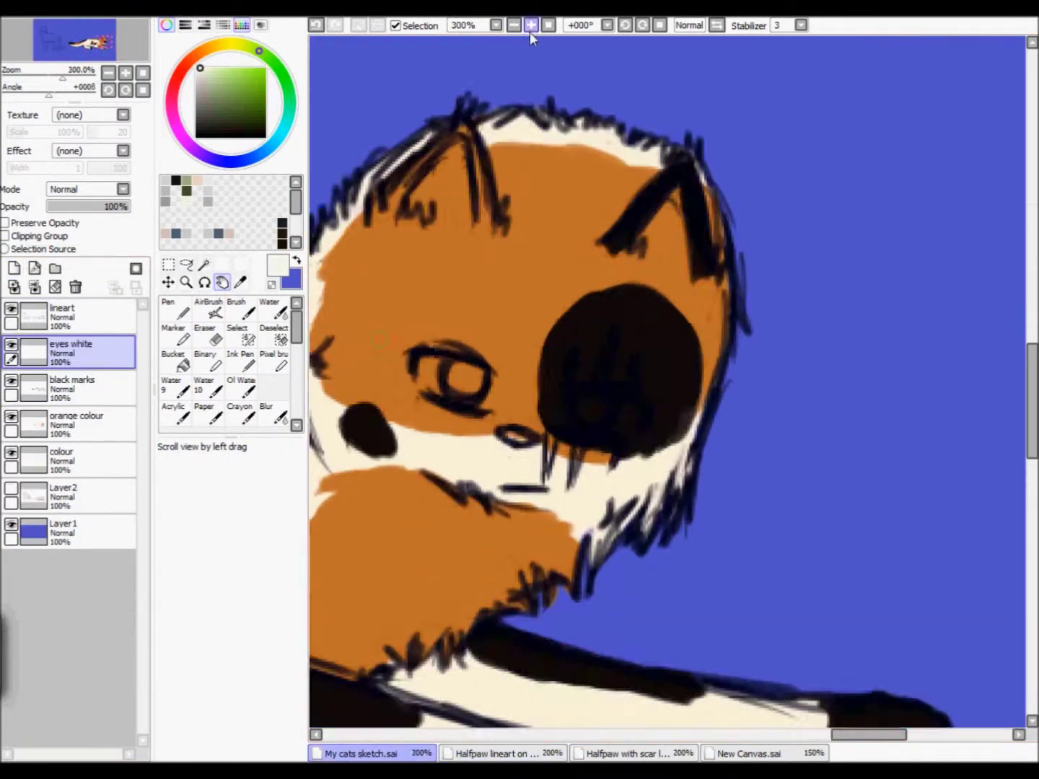
pyautogui.click(173, 309)
pyautogui.press('[')
pyautogui.press('[')
pyautogui.press('[')
pyautogui.moveTo(442, 376)
pyautogui.mouseDown()
pyautogui.moveTo(468, 382)
pyautogui.moveTo(513, 386)
pyautogui.moveTo(516, 407)
pyautogui.mouseUp()
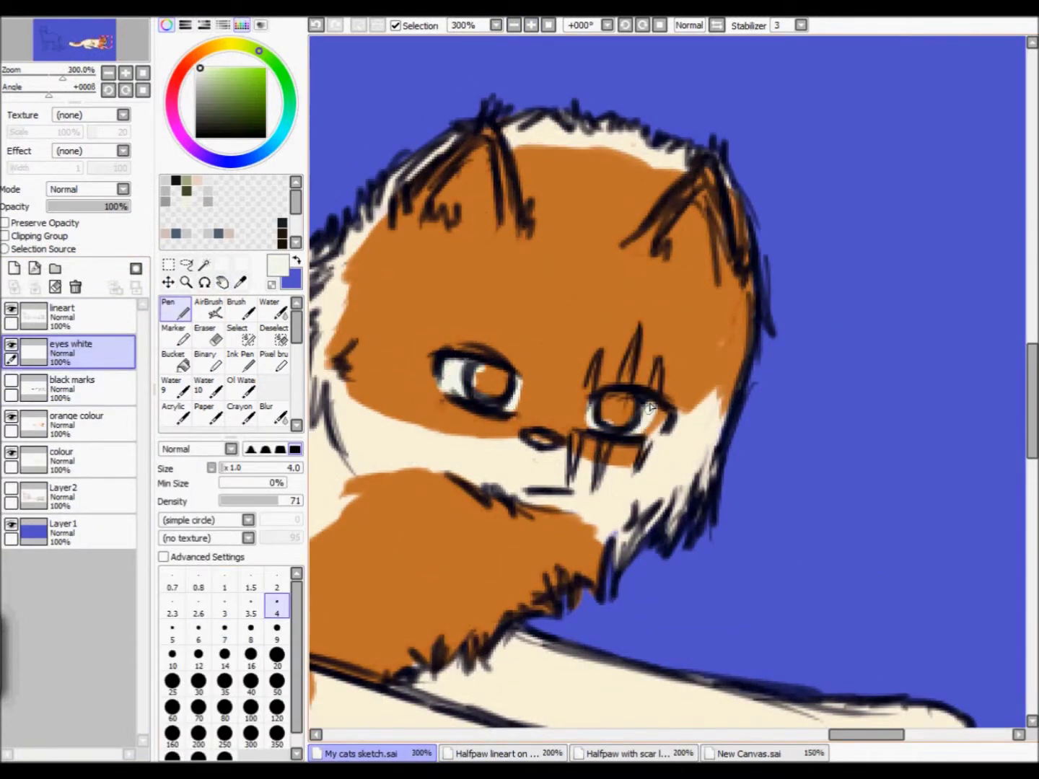
pyautogui.moveTo(620, 424); pyautogui.dragTo(624, 405)
# Step: Sample the green eye colour from the Halfpaw lineart file and paint both irises on a new layer named "eyes green"
pyautogui.click(497, 753)
pyautogui.keyDown('alt'); pyautogui.click(372, 306); pyautogui.keyUp('alt')
pyautogui.click(368, 753)
pyautogui.click(14, 269)
pyautogui.doubleClick(83, 367)
pyautogui.write('eyes green')
pyautogui.press('Return')
pyautogui.moveTo(482, 374); pyautogui.dragTo(492, 386)
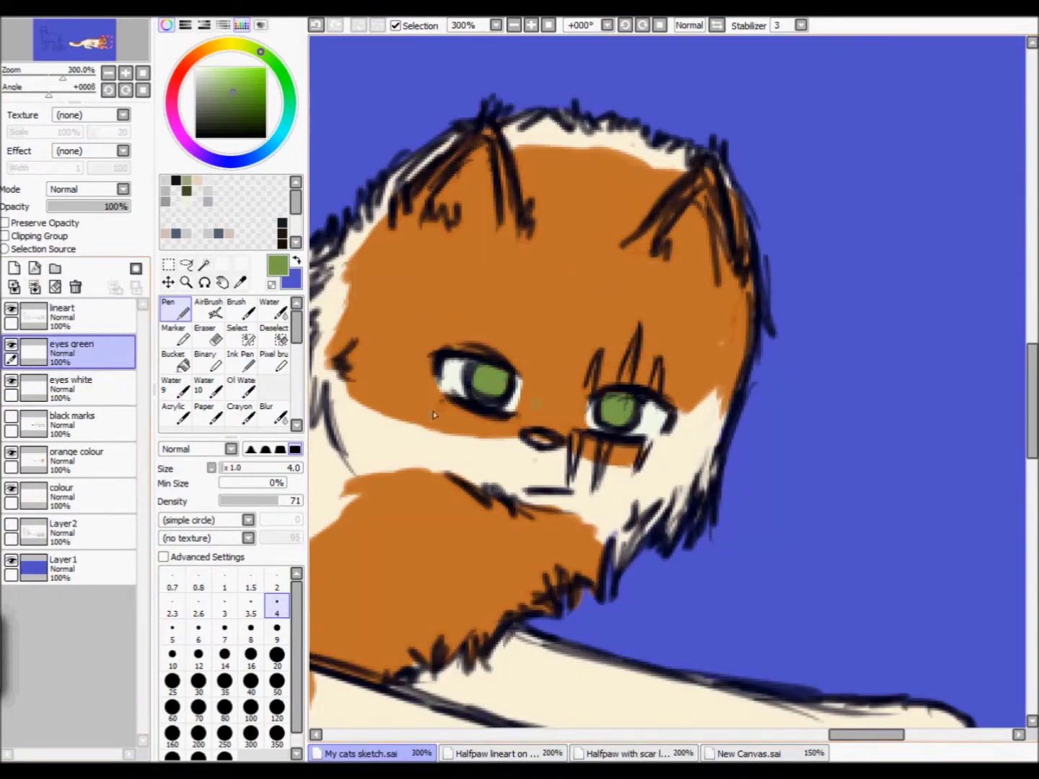
# Step: Create a layer named "nose, ears, scar" directly above the black marks layer
pyautogui.click(72, 426)
pyautogui.click(15, 269)
pyautogui.doubleClick(58, 425)
pyautogui.write('nose, ears, scar')
pyautogui.press('Return')
# Step: Sample the pale pink inner-ear colour from the Halfpaw lineart file and paint the inner ears and the scars around the eye
pyautogui.click(497, 753)
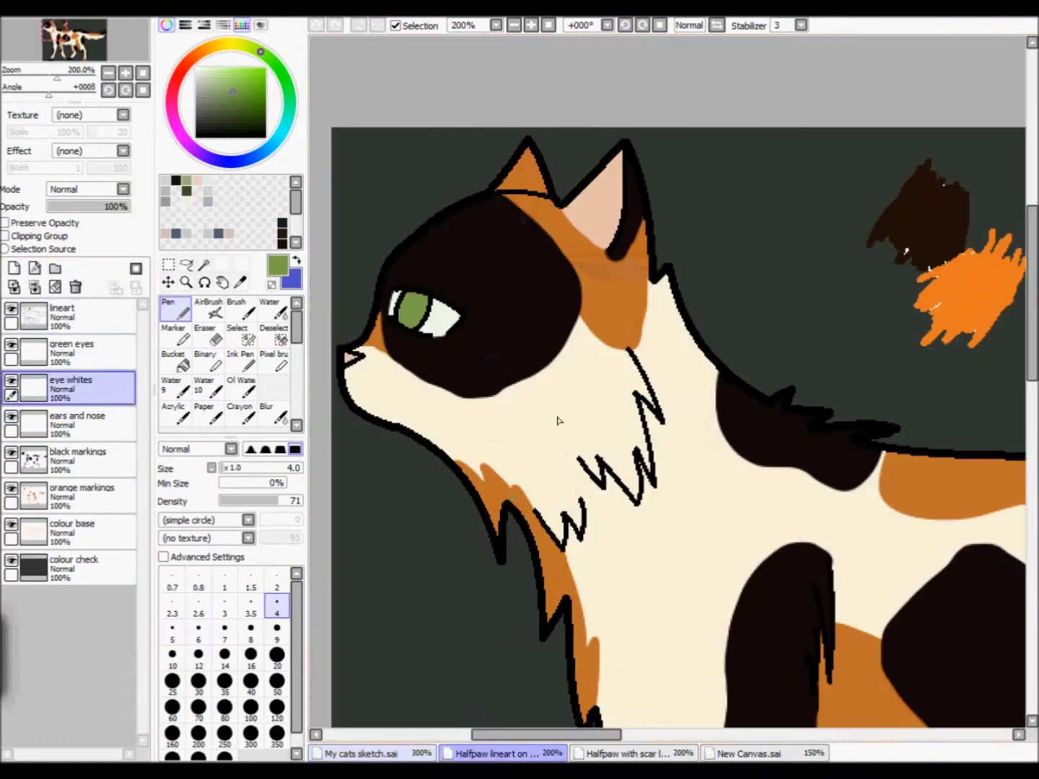
pyautogui.keyDown('alt'); pyautogui.click(598, 219); pyautogui.keyUp('alt')
pyautogui.click(367, 753)
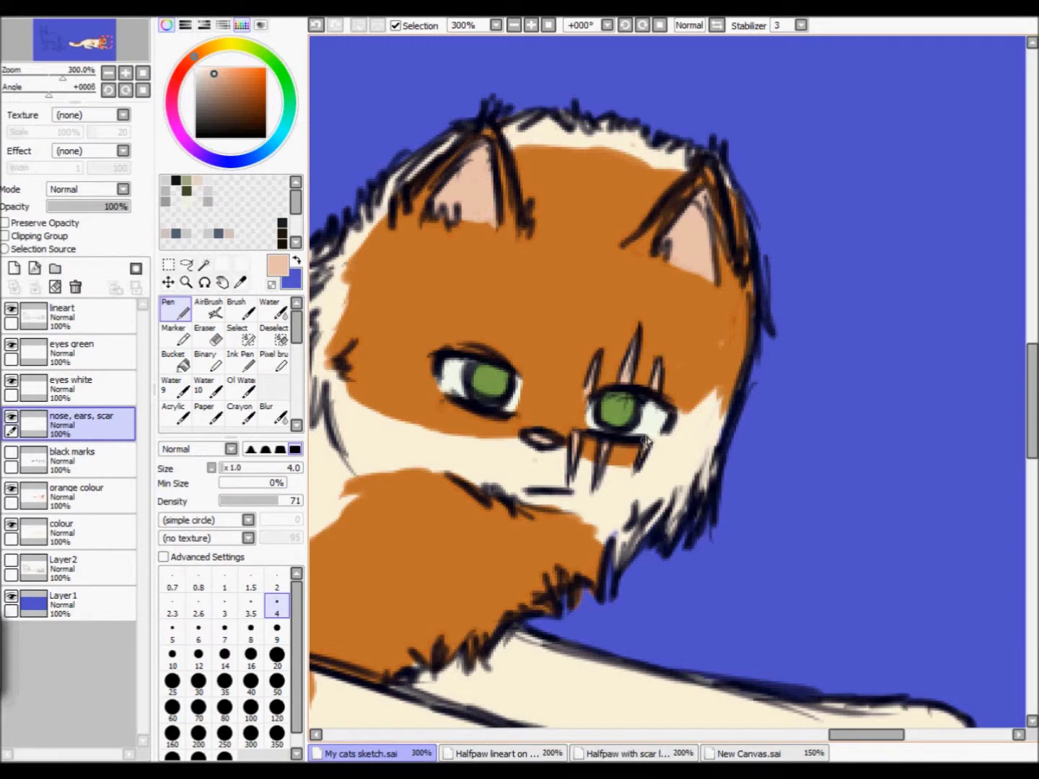
# Step: Show the black marks layer and compare the whole lying cat with the reference files
pyautogui.click(10, 453)
pyautogui.scroll(-4, 628, 185)
pyautogui.moveTo(628, 185); pyautogui.dragTo(549, 189)
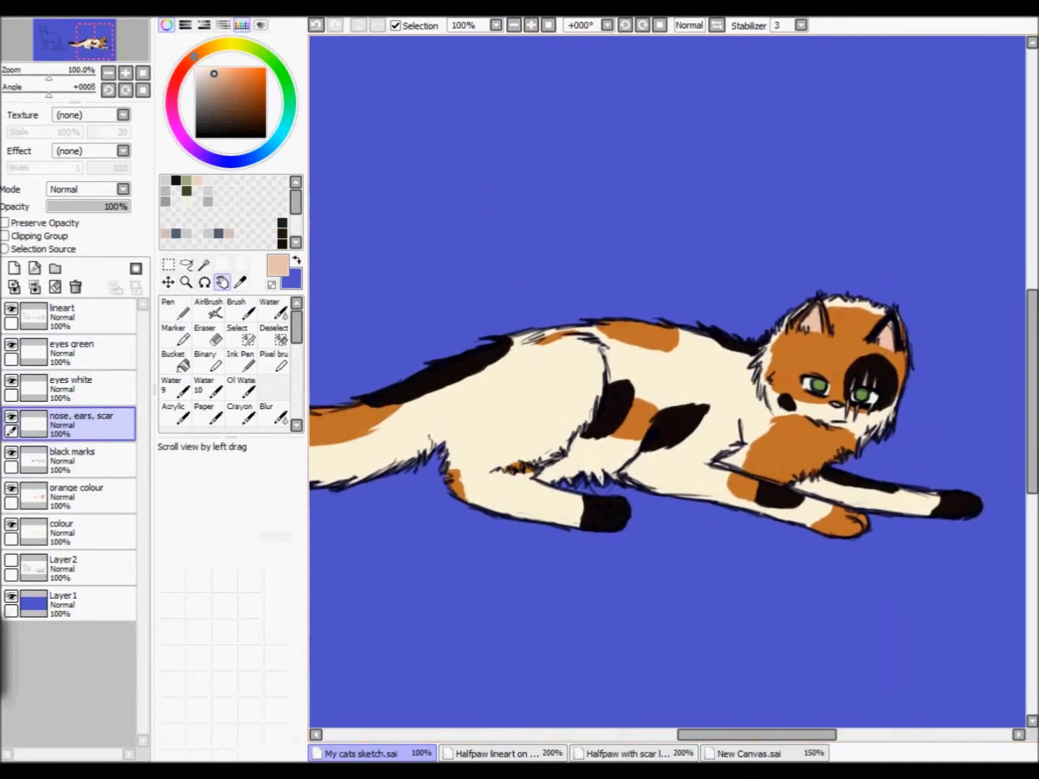
pyautogui.click(498, 753)
pyautogui.click(750, 753)
pyautogui.moveTo(584, 481); pyautogui.dragTo(538, 531)
pyautogui.click(395, 755)
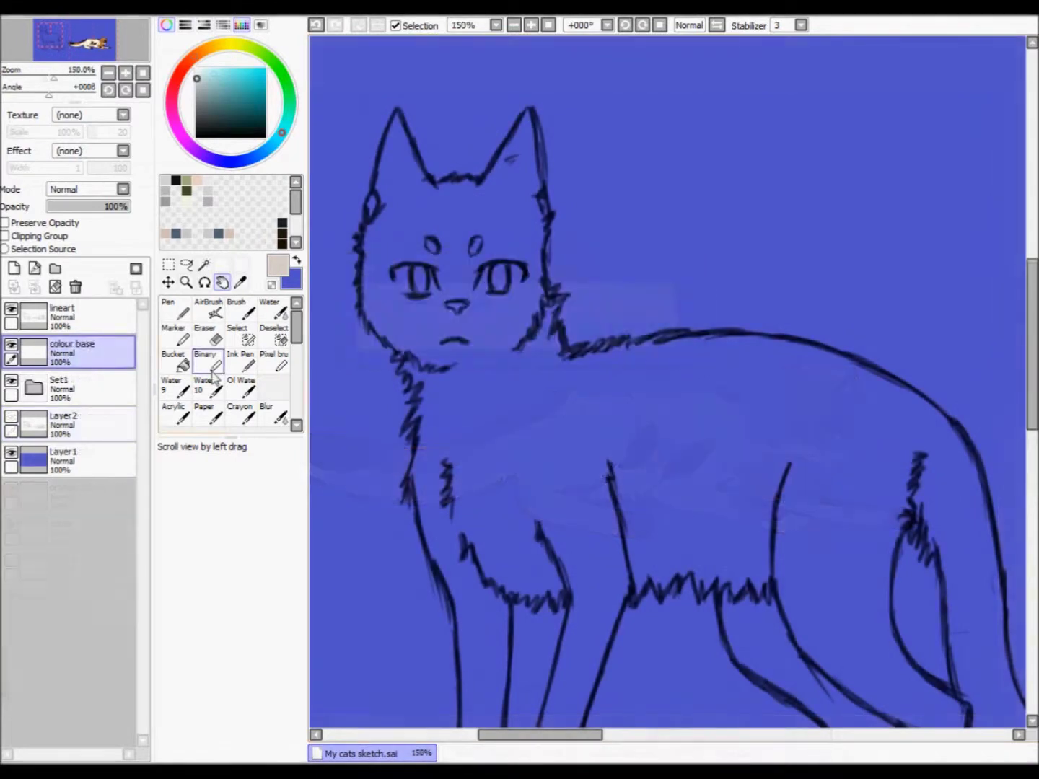
# Step: On the colour base layer, trace the standing cat's face side, chest and both forelegs in light grey with a size 7 Pen
pyautogui.click(176, 310)
pyautogui.click(224, 627)
pyautogui.scroll(1, 468, 148)
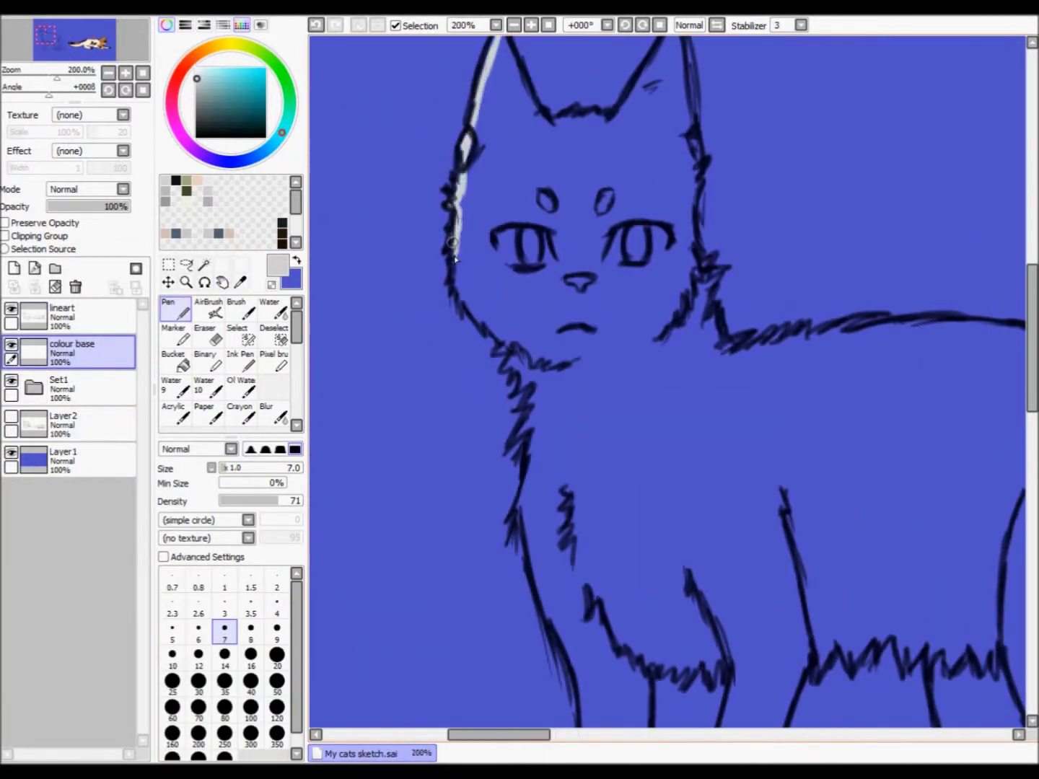
pyautogui.moveTo(473, 308)
pyautogui.mouseDown()
pyautogui.moveTo(536, 407)
pyautogui.moveTo(528, 528)
pyautogui.moveTo(389, 238)
pyautogui.moveTo(432, 400)
pyautogui.moveTo(444, 592)
pyautogui.moveTo(478, 572)
pyautogui.moveTo(469, 664)
pyautogui.mouseUp()
pyautogui.press('e')
pyautogui.press('n')
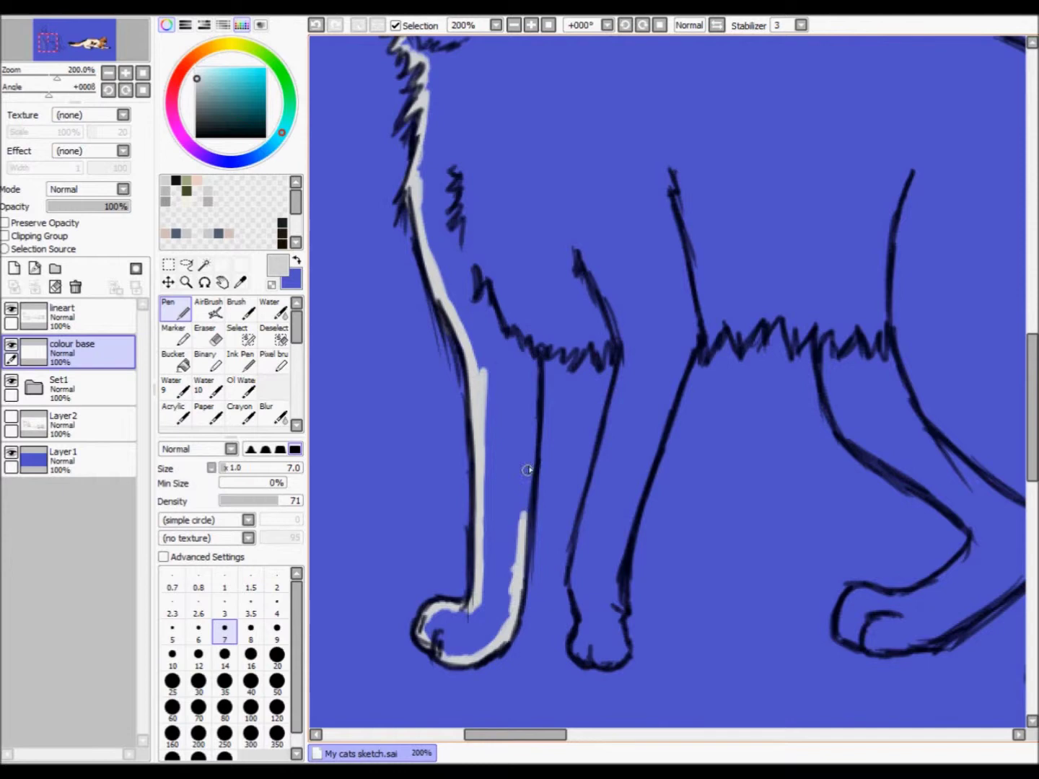
pyautogui.moveTo(523, 515); pyautogui.dragTo(538, 326)
pyautogui.moveTo(606, 327)
pyautogui.mouseDown()
pyautogui.moveTo(590, 489)
pyautogui.moveTo(676, 377)
pyautogui.mouseUp()
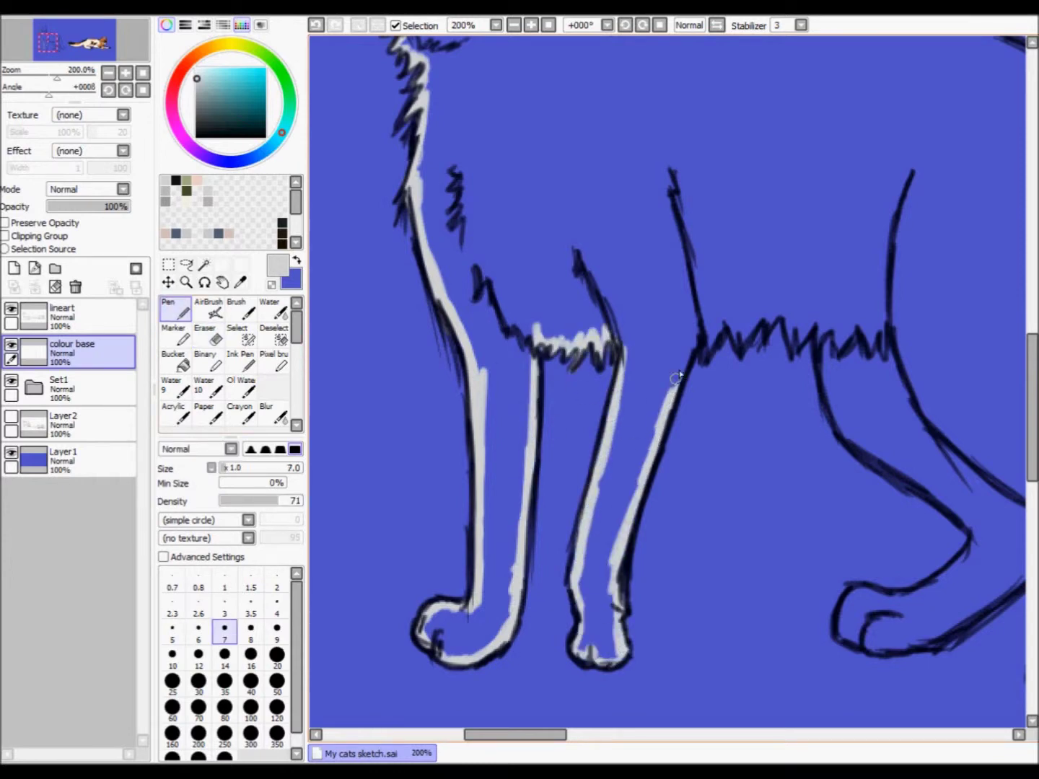
# Step: Continue the light grey outline along the belly fur and around both hind legs and paws
pyautogui.moveTo(562, 734); pyautogui.dragTo(607, 734)
pyautogui.moveTo(525, 395); pyautogui.dragTo(512, 351)
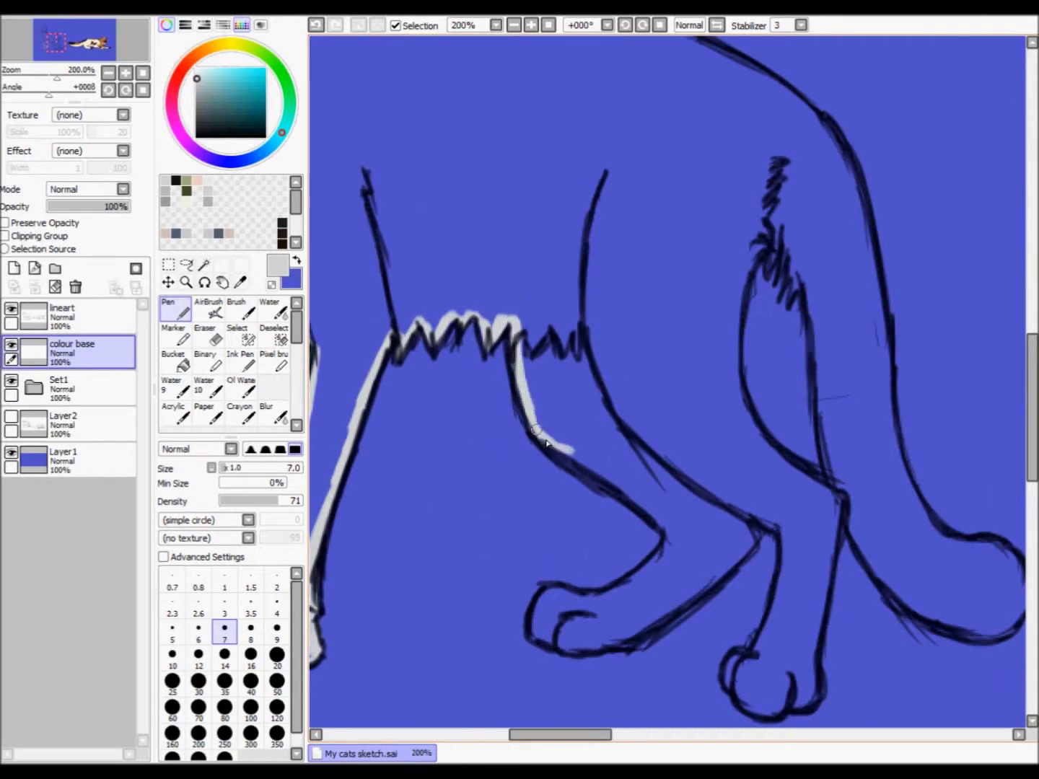
pyautogui.moveTo(615, 647)
pyautogui.mouseDown()
pyautogui.moveTo(760, 524)
pyautogui.moveTo(757, 658)
pyautogui.moveTo(733, 663)
pyautogui.moveTo(536, 574)
pyautogui.mouseUp()
pyautogui.press('e')
pyautogui.click(176, 312)
pyautogui.moveTo(597, 566); pyautogui.dragTo(626, 361)
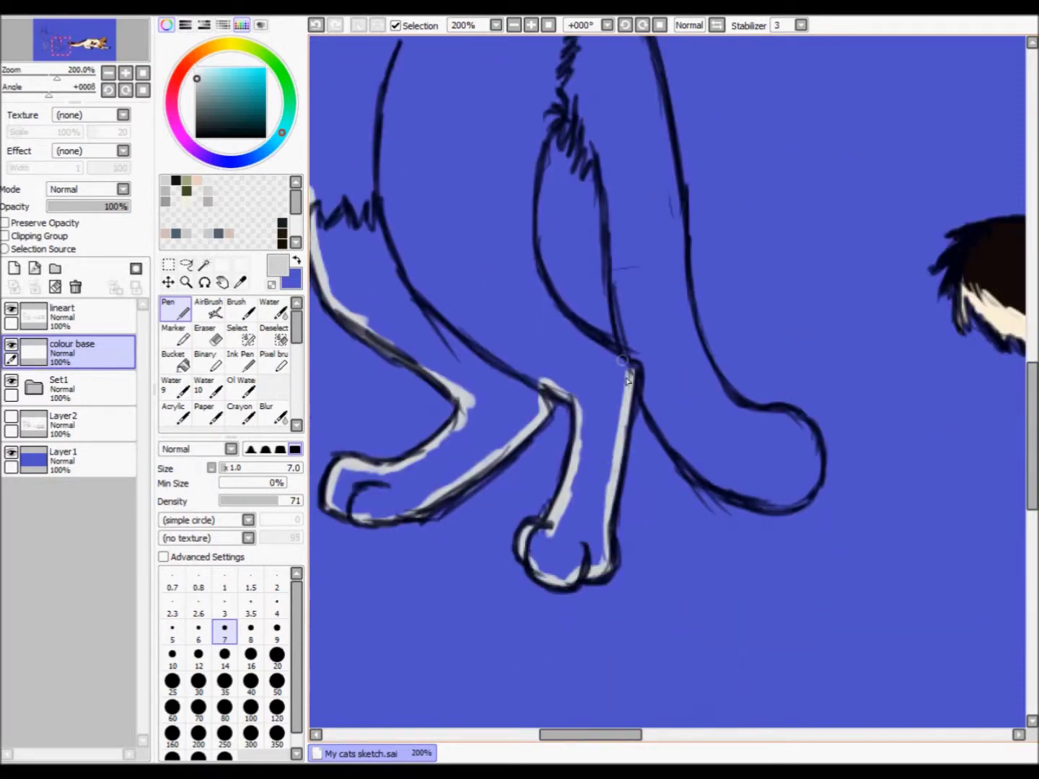
# Step: Trace light grey around the gap between the near hind leg and the tail, and along the tail's edges
pyautogui.moveTo(554, 115)
pyautogui.mouseDown()
pyautogui.moveTo(529, 243)
pyautogui.moveTo(543, 291)
pyautogui.moveTo(625, 360)
pyautogui.mouseUp()
pyautogui.moveTo(605, 157); pyautogui.dragTo(613, 348)
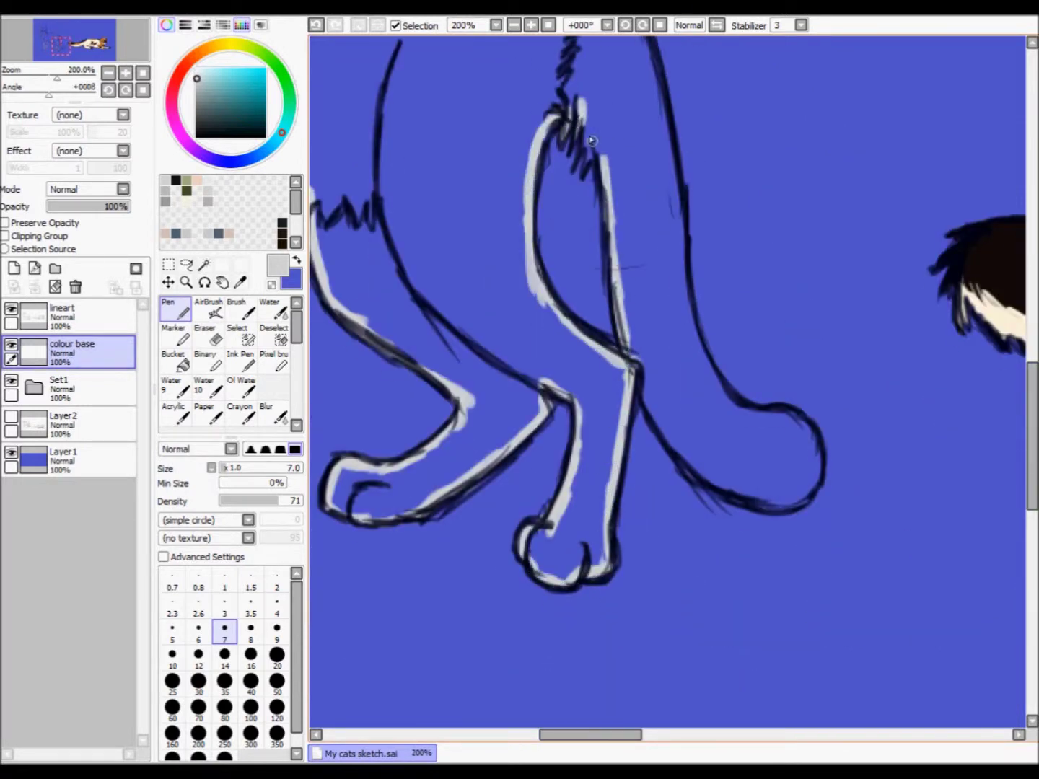
pyautogui.moveTo(646, 395); pyautogui.dragTo(733, 495)
pyautogui.scroll(3, 799, 420)
pyautogui.moveTo(656, 234)
pyautogui.mouseDown()
pyautogui.moveTo(694, 489)
pyautogui.moveTo(791, 552)
pyautogui.mouseUp()
pyautogui.scroll(5, 557, 292)
# Step: Rotate the canvas to -90° and continue the light grey outline along the back up to the neck fur
pyautogui.moveTo(557, 292); pyautogui.dragTo(674, 472)
pyautogui.press('Delete')
pyautogui.press('Delete')
pyautogui.press('Delete')
pyautogui.press('Delete')
pyautogui.press('Delete')
pyautogui.press('Delete')
pyautogui.moveTo(577, 231); pyautogui.dragTo(508, 476)
pyautogui.scroll(-5, 667, 382)
pyautogui.moveTo(510, 289); pyautogui.dragTo(531, 379)
pyautogui.moveTo(719, 735); pyautogui.dragTo(683, 734)
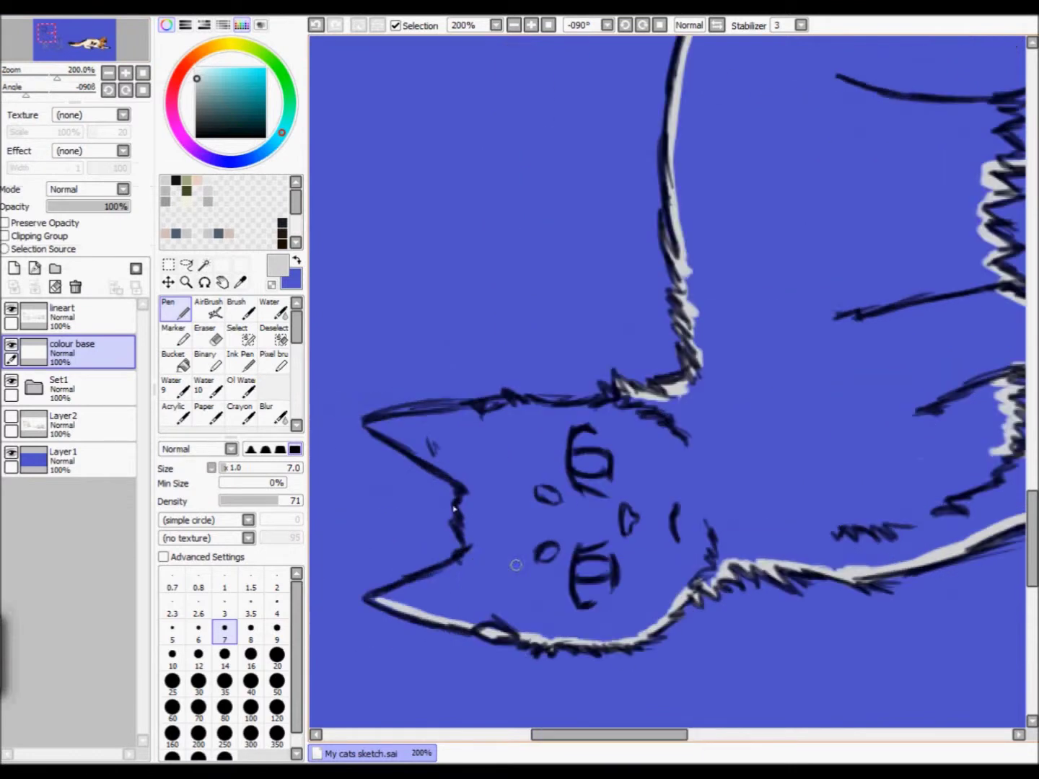
# Step: Reset the canvas rotation, close the outline around the head and ears, and fill the standing cat with light grey
pyautogui.press('Home')
pyautogui.moveTo(563, 170)
pyautogui.mouseDown()
pyautogui.moveTo(609, 107)
pyautogui.moveTo(638, 217)
pyautogui.moveTo(649, 346)
pyautogui.mouseUp()
pyautogui.press('e')
pyautogui.click(185, 368)
pyautogui.click(621, 239)
pyautogui.press('n')
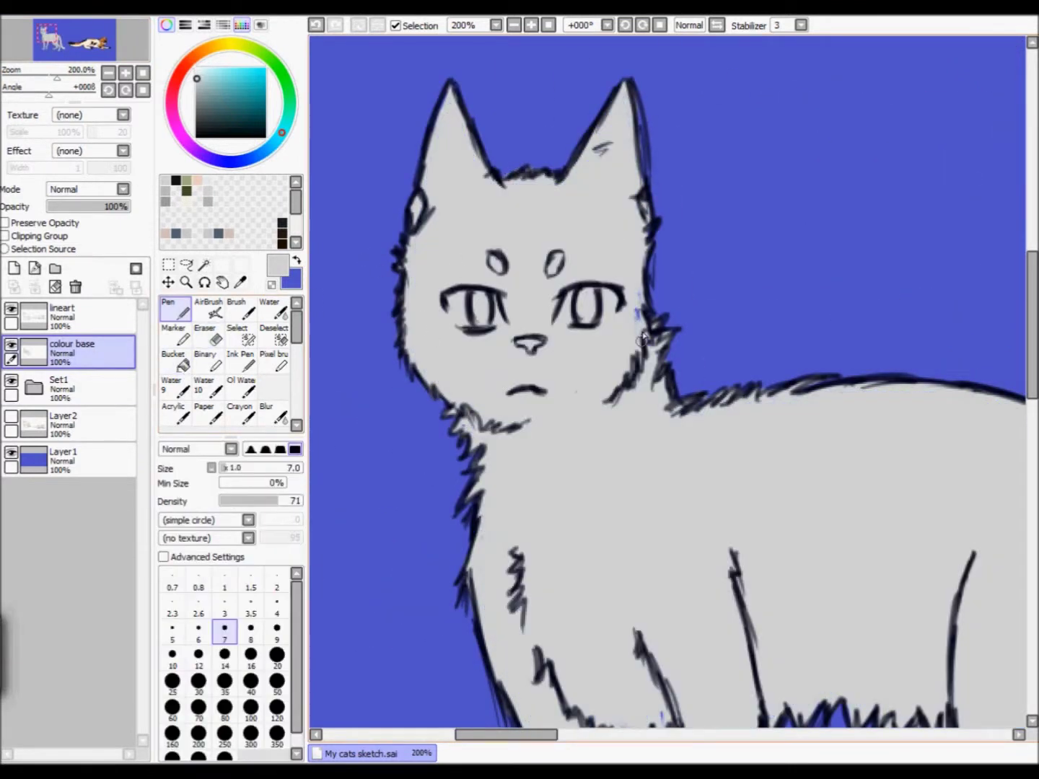
pyautogui.moveTo(460, 734); pyautogui.dragTo(526, 737)
pyautogui.scroll(-5, 667, 433)
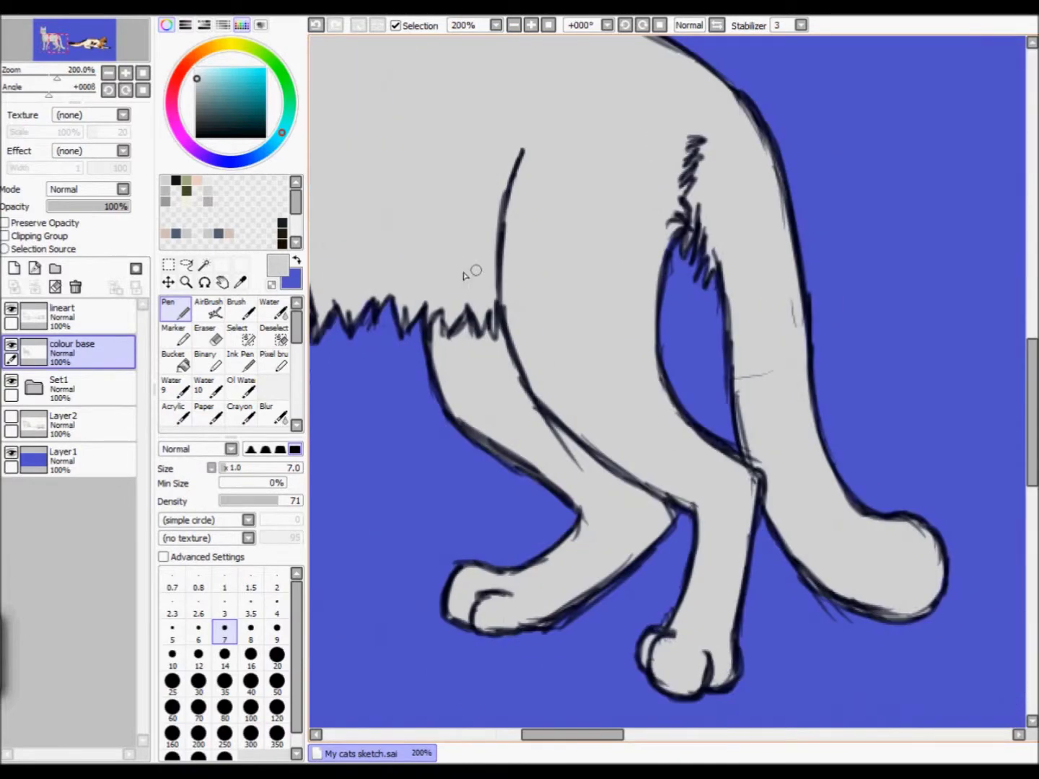
# Step: Create a new layer named "white marks" above the colour base layer
pyautogui.scroll(-2, 468, 250)
pyautogui.click(14, 269)
pyautogui.doubleClick(72, 354)
pyautogui.write('white marks')
pyautogui.press('Return')
pyautogui.scroll(1, 489, 207)
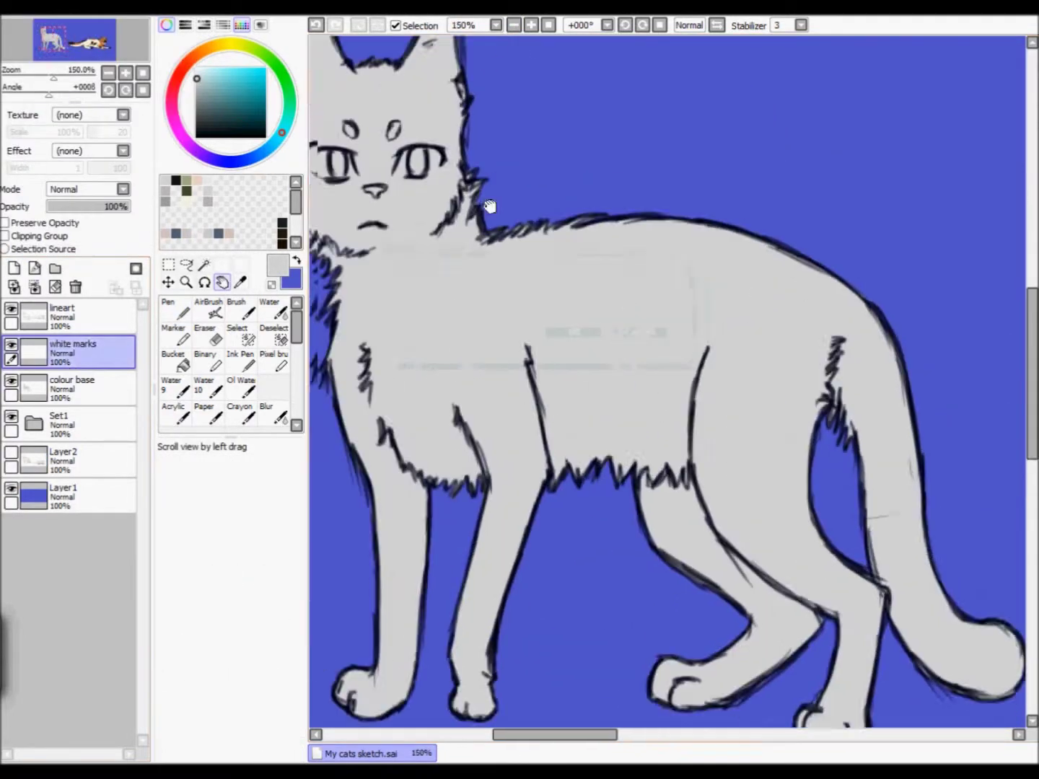
# Step: Open the reference sheet "Coalkit changed.png" and enlarge its view
pyautogui.hotkey('ctrl', 'shift', 's')
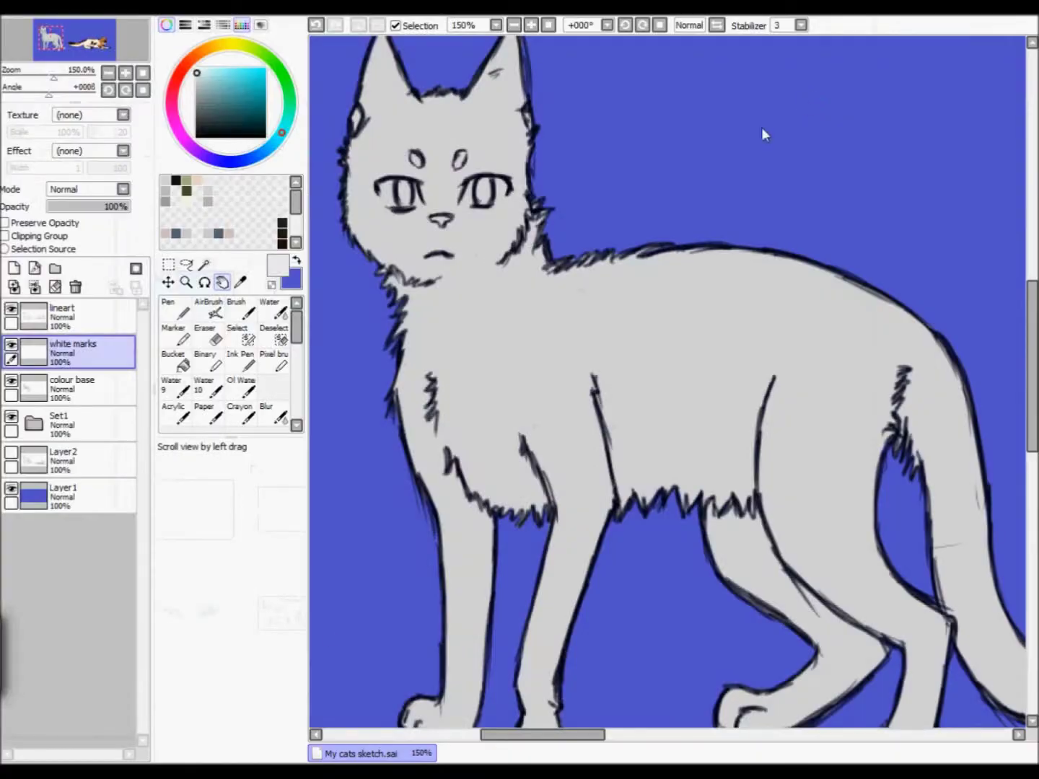
pyautogui.hotkey('ctrl', 'o')
pyautogui.scroll(-10, 499, 425)
pyautogui.doubleClick(606, 411)
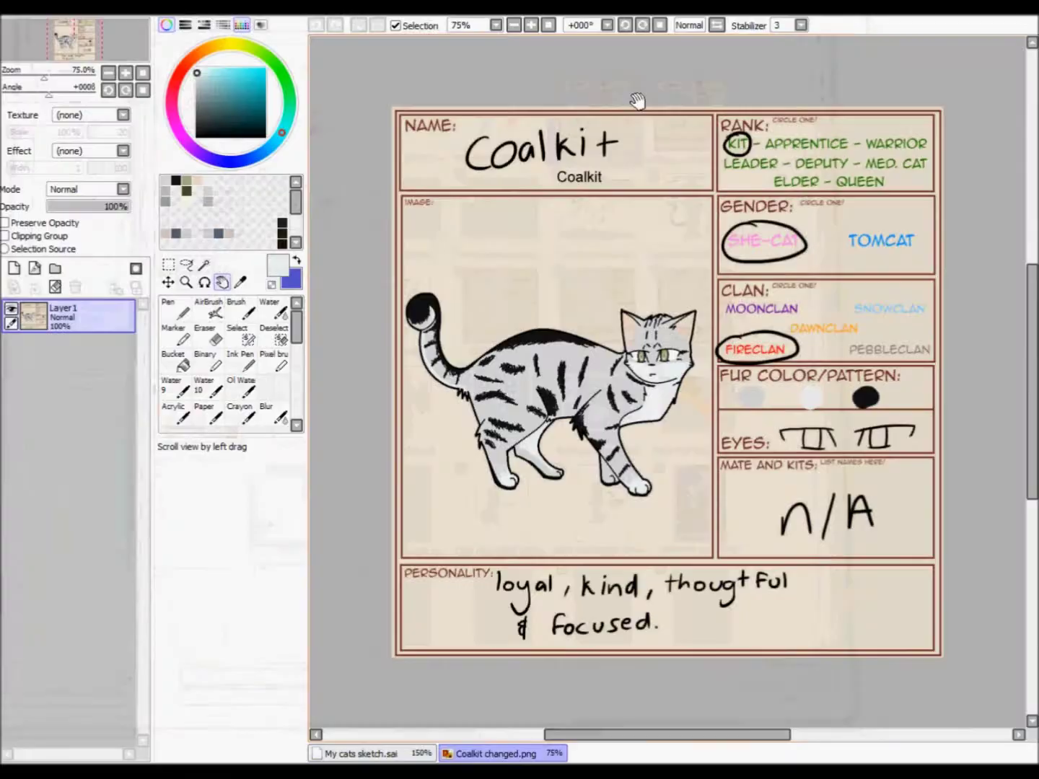
pyautogui.scroll(1, 636, 101)
pyautogui.scroll(1, 445, 660)
# Step: Following the Coalkit sheet, outline the white marking across the standing cat's muzzle and around its chest fur with the Pen
pyautogui.click(353, 753)
pyautogui.press('n')
pyautogui.moveTo(455, 216)
pyautogui.mouseDown()
pyautogui.moveTo(494, 220)
pyautogui.moveTo(487, 296)
pyautogui.moveTo(386, 279)
pyautogui.mouseUp()
pyautogui.hotkey('ctrl', 'Tab')
pyautogui.hotkey('ctrl', 'Tab')
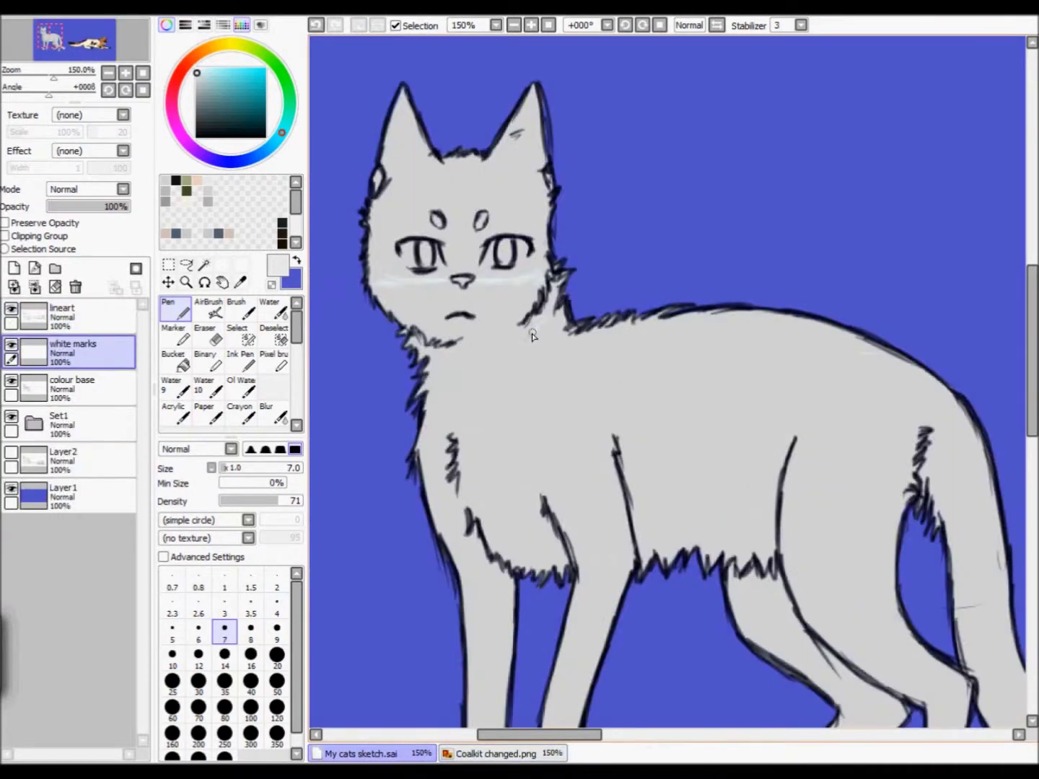
pyautogui.moveTo(456, 446); pyautogui.dragTo(472, 516)
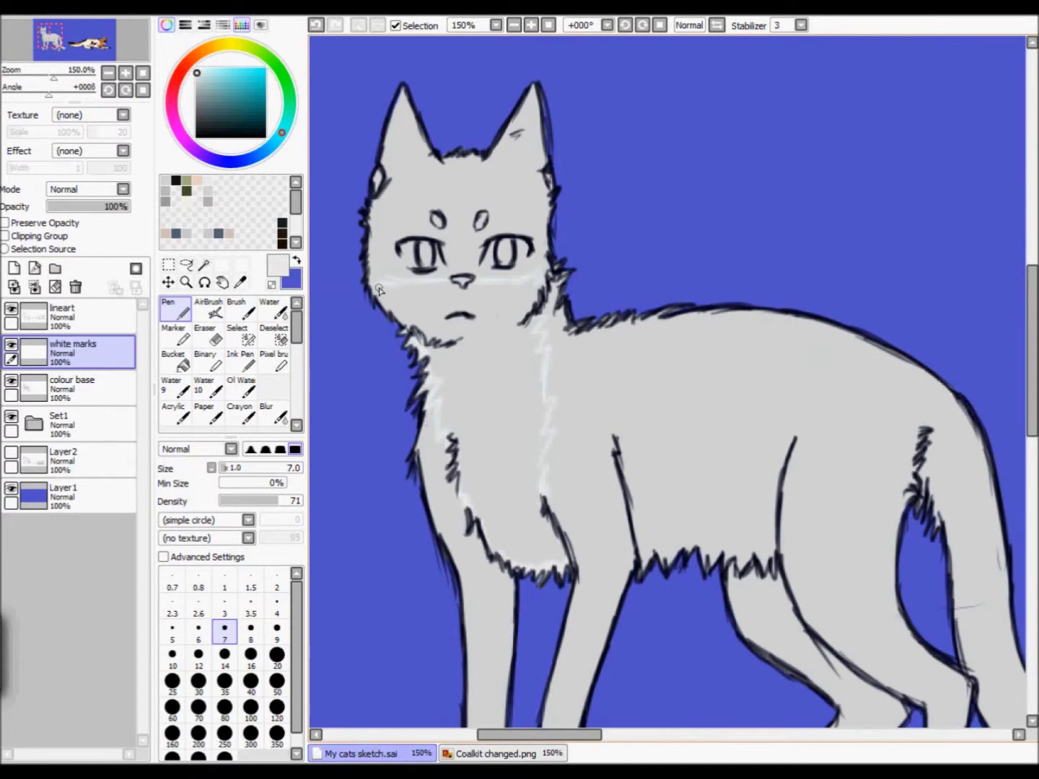
# Step: Hide the colour base layer and close the white outline around the muzzle and cheek
pyautogui.click(183, 361)
pyautogui.click(11, 379)
pyautogui.click(176, 309)
pyautogui.moveTo(497, 280); pyautogui.dragTo(527, 318)
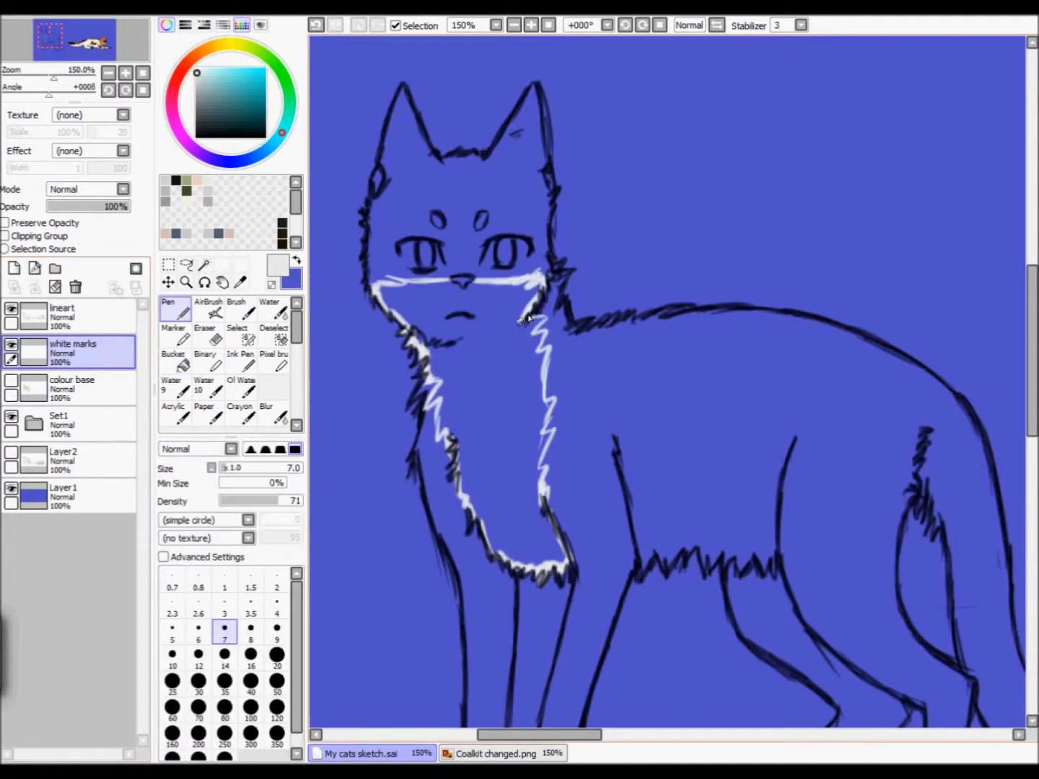
# Step: Thicken the white outline along the chest fur and fill the muzzle and chest marking with the Bucket
pyautogui.hotkey('ctrl', 'Tab')
pyautogui.hotkey('ctrl', 'Tab')
pyautogui.moveTo(416, 326); pyautogui.dragTo(434, 383)
pyautogui.hotkey('ctrl', 'Tab')
pyautogui.hotkey('ctrl', 'Tab')
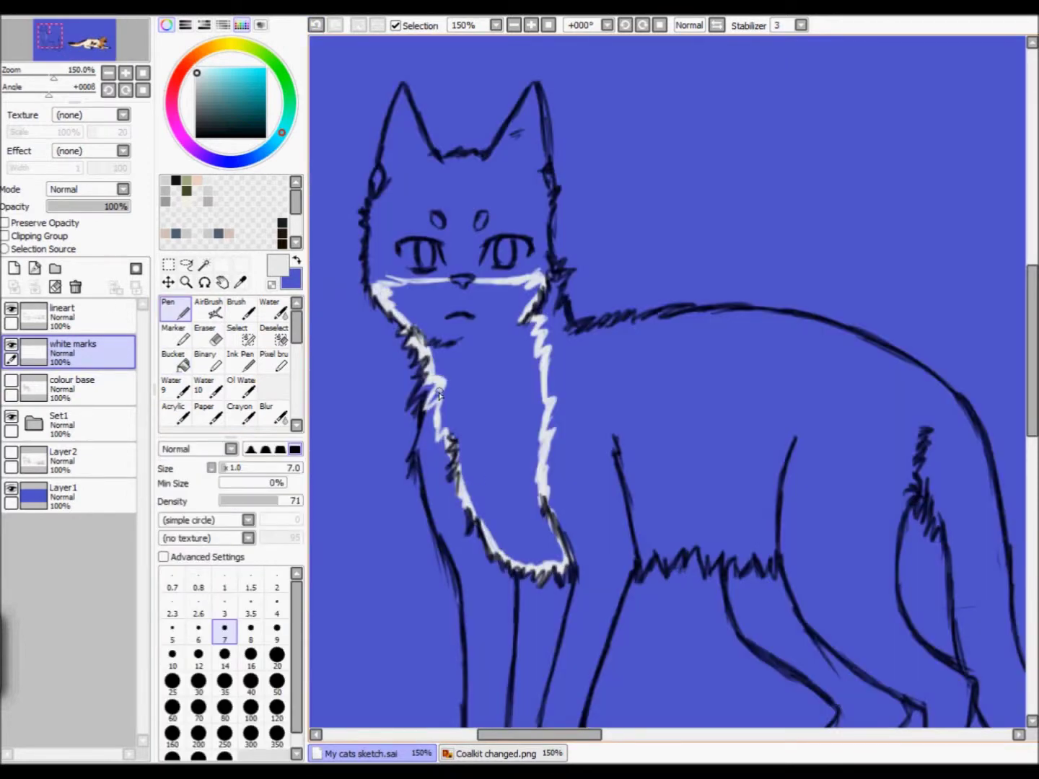
pyautogui.press('g')
pyautogui.click(467, 295)
pyautogui.press('n')
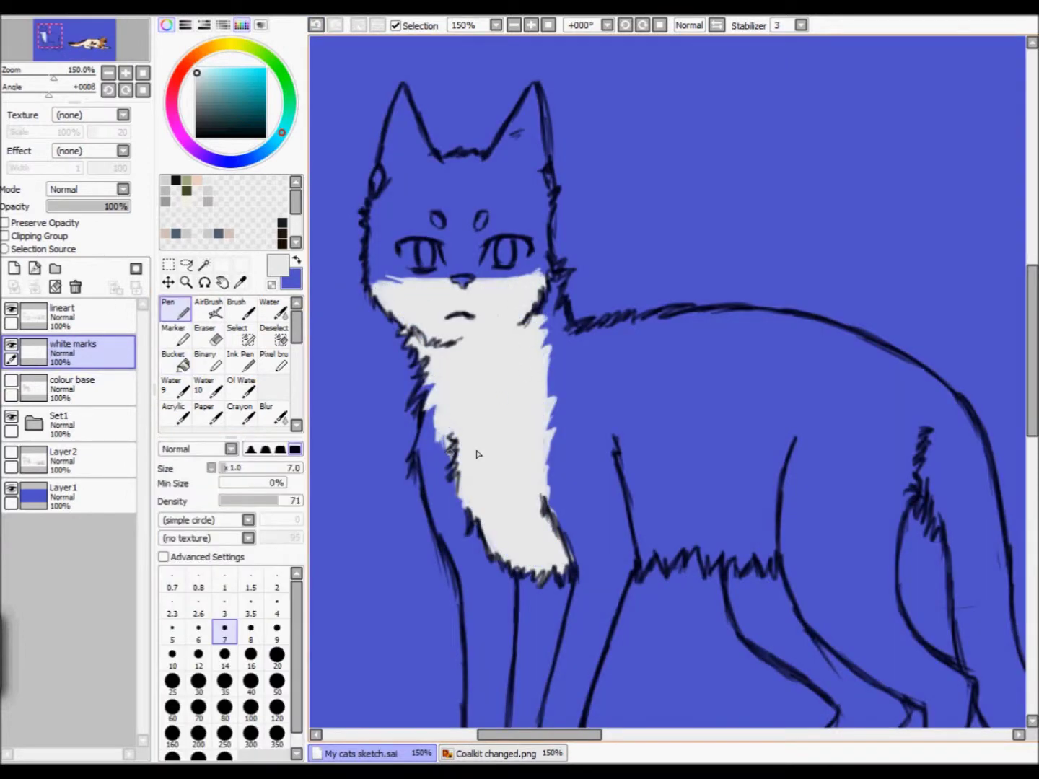
# Step: Draw a jagged white edge above the far forepaw and fill the paw with white
pyautogui.moveTo(443, 420); pyautogui.dragTo(420, 160)
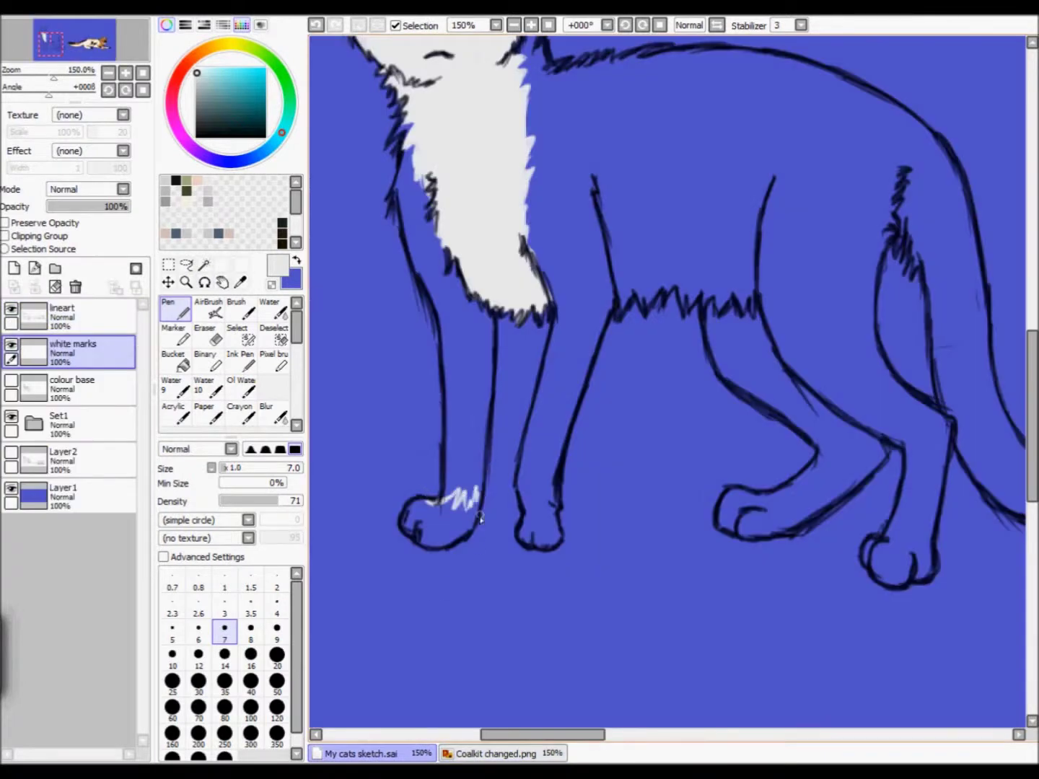
pyautogui.press('g')
pyautogui.click(436, 522)
pyautogui.press('n')
# Step: Erase the white from the far forepaw with an enlarged Eraser, leaving only the toes white
pyautogui.press('e')
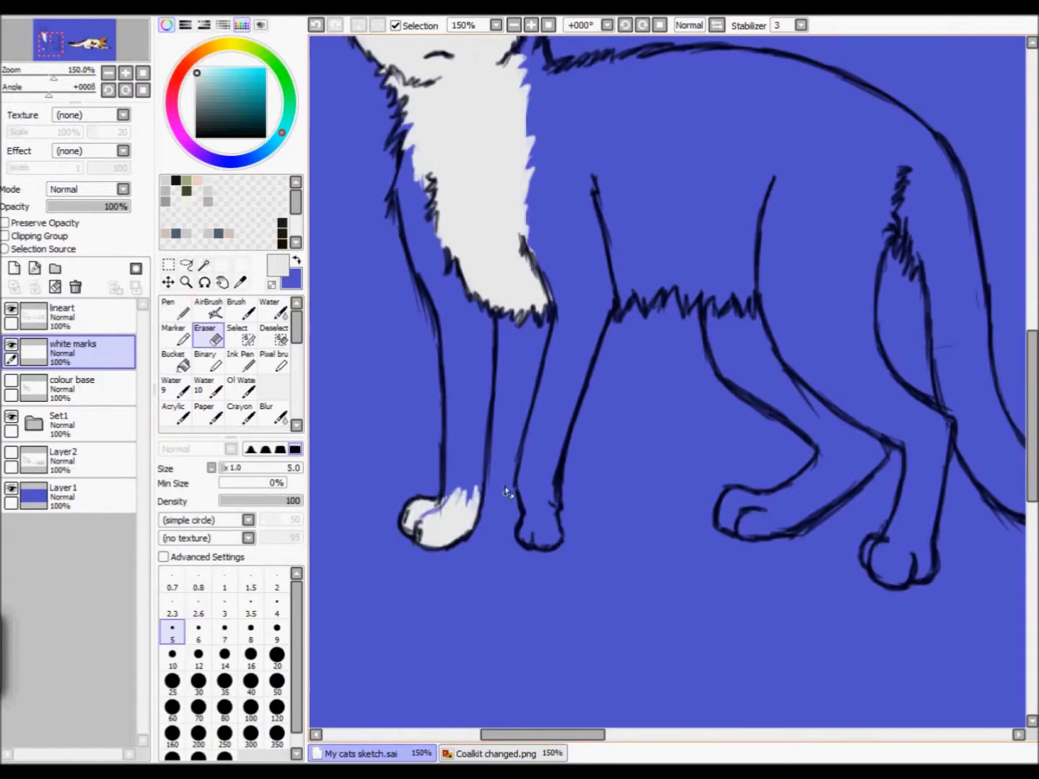
pyautogui.press(']')
pyautogui.press(']')
pyautogui.press(']')
pyautogui.press(']')
pyautogui.press(']')
pyautogui.press(']')
pyautogui.press(']')
pyautogui.press(']')
pyautogui.press(']')
pyautogui.moveTo(468, 486); pyautogui.dragTo(425, 537)
# Step: Draw a jagged white edge on the near forepaw, fill the paw with white and set the Eraser size to 6
pyautogui.press('n')
pyautogui.moveTo(536, 487); pyautogui.dragTo(548, 509)
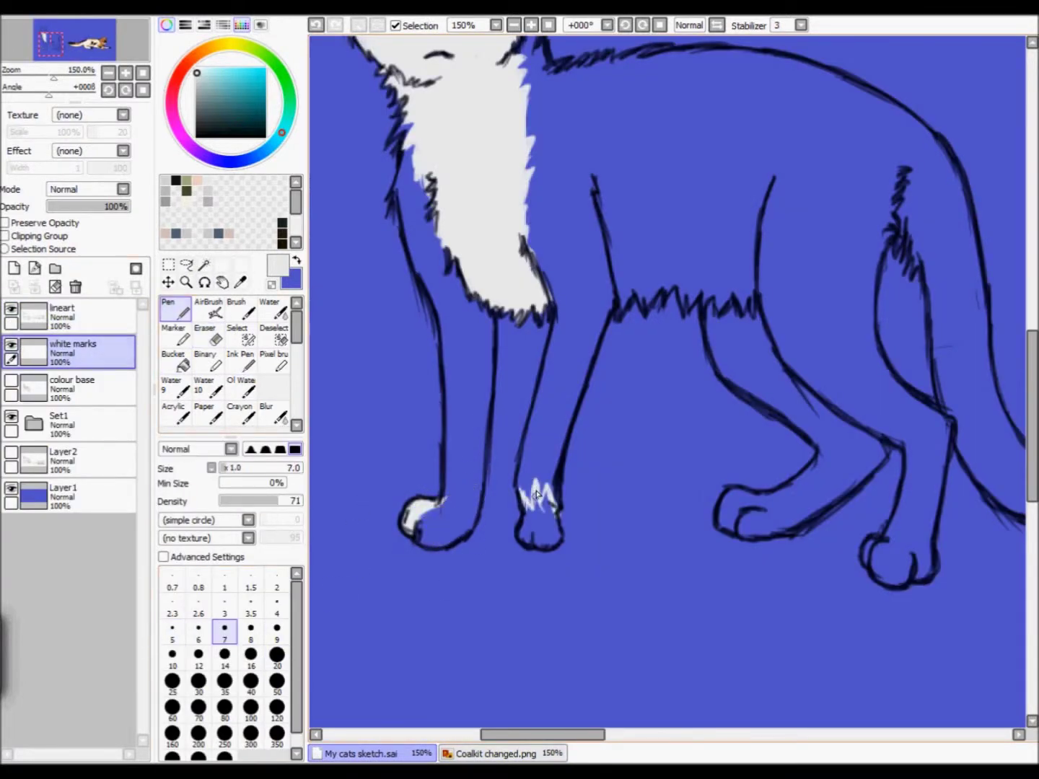
pyautogui.press('e')
pyautogui.click(198, 627)
pyautogui.click(32, 12)
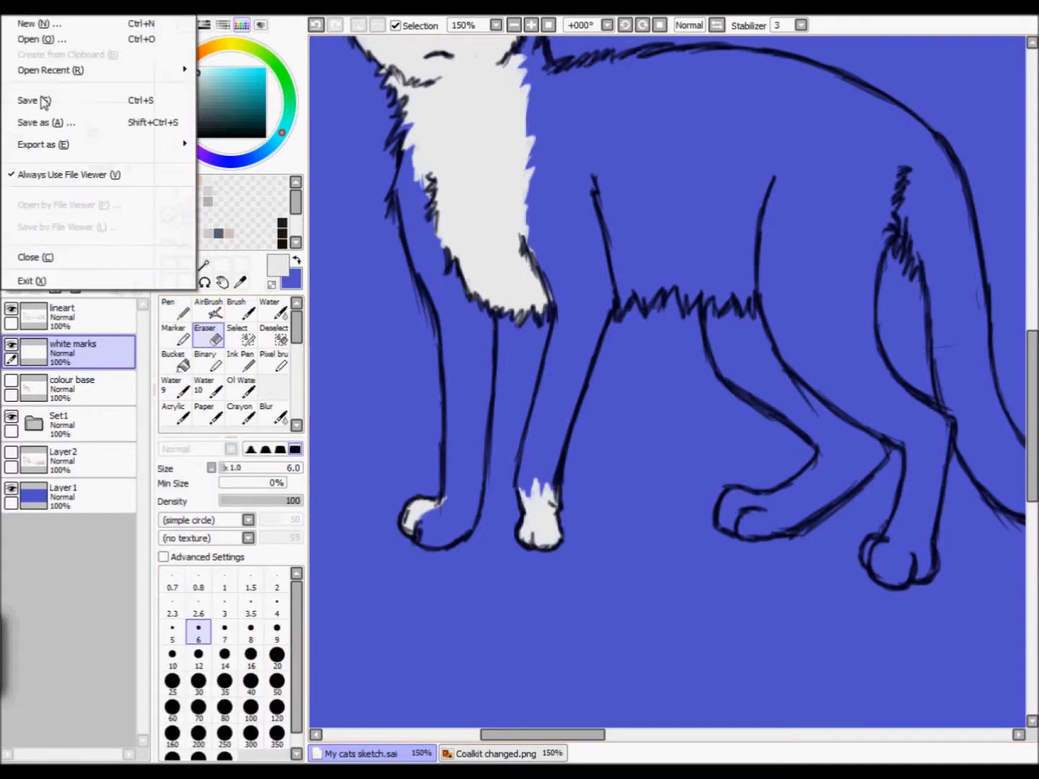
pyautogui.press('Escape')
# Step: Paint white fur along the rear of the belly and colour the near hind paw white with a jagged edge
pyautogui.moveTo(607, 312); pyautogui.dragTo(451, 419)
pyautogui.press('n')
pyautogui.moveTo(555, 396)
pyautogui.mouseDown()
pyautogui.moveTo(600, 394)
pyautogui.moveTo(574, 388)
pyautogui.mouseUp()
pyautogui.moveTo(727, 632); pyautogui.dragTo(740, 648)
pyautogui.press('e')
pyautogui.press('n')
# Step: Outline the white marking along the far hind leg following the reference sheet and fill it with white
pyautogui.hotkey('alt', 'f')
pyautogui.press('Escape')
pyautogui.hotkey('ctrl', 'Tab')
pyautogui.hotkey('ctrl', 'Tab')
pyautogui.moveTo(603, 610); pyautogui.dragTo(703, 535)
pyautogui.hotkey('ctrl', 'Tab')
pyautogui.hotkey('ctrl', 'Tab')
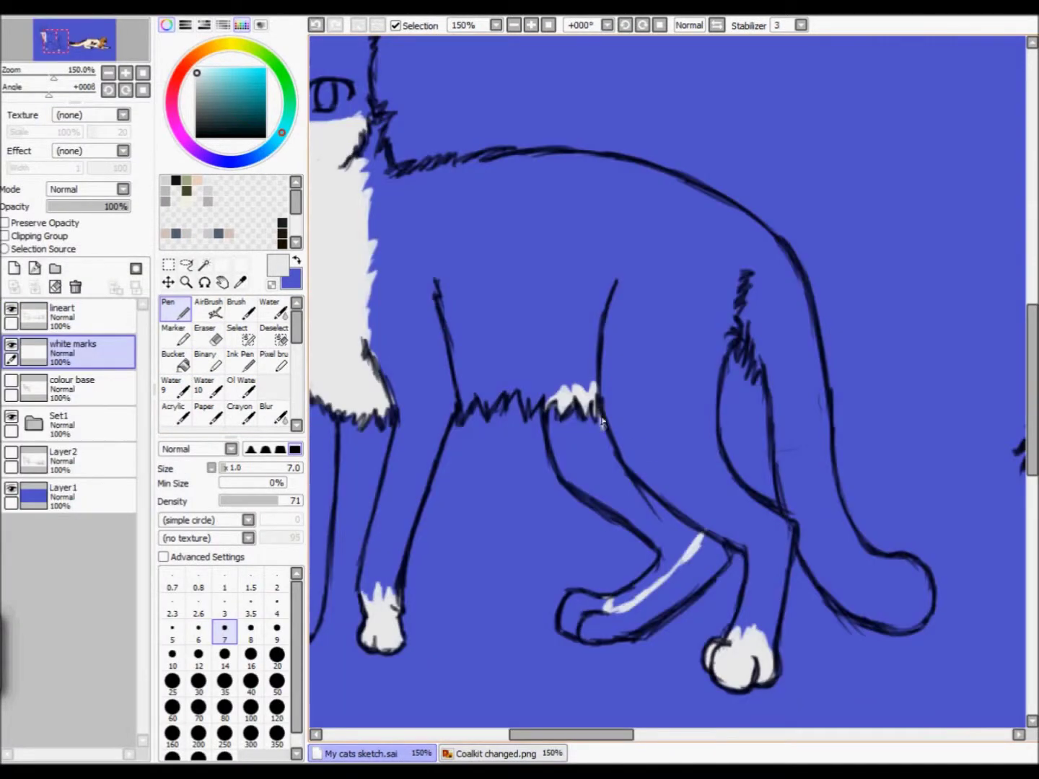
pyautogui.press('e')
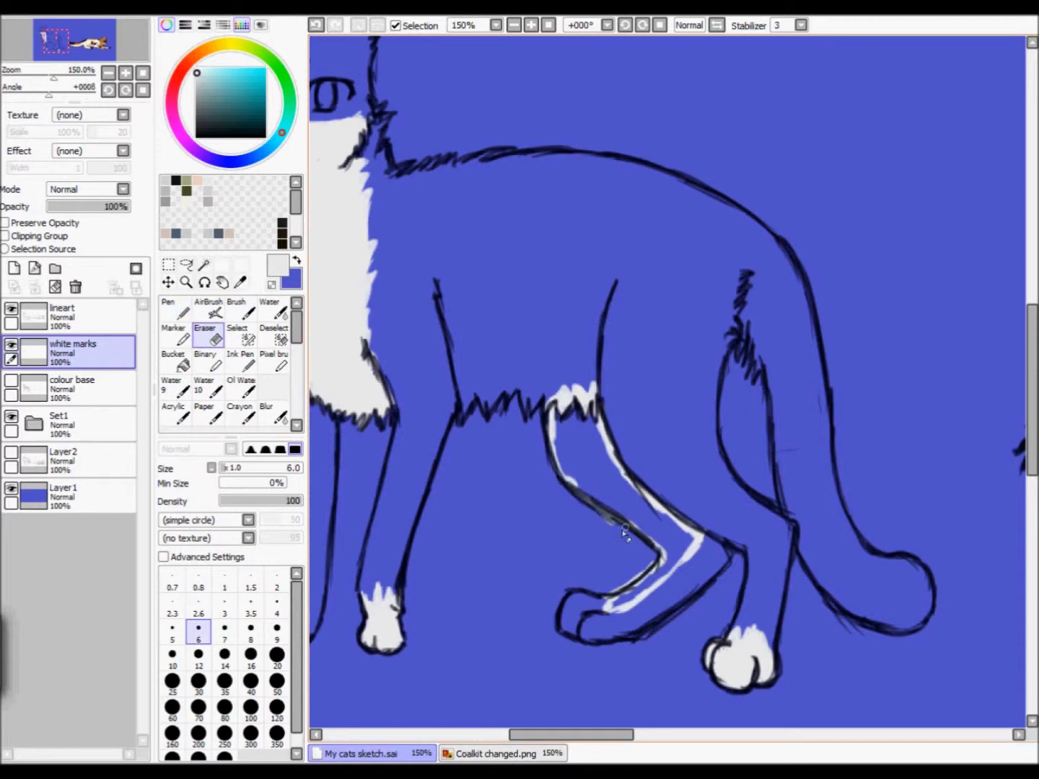
pyautogui.hotkey('ctrl', 'z')
pyautogui.press('n')
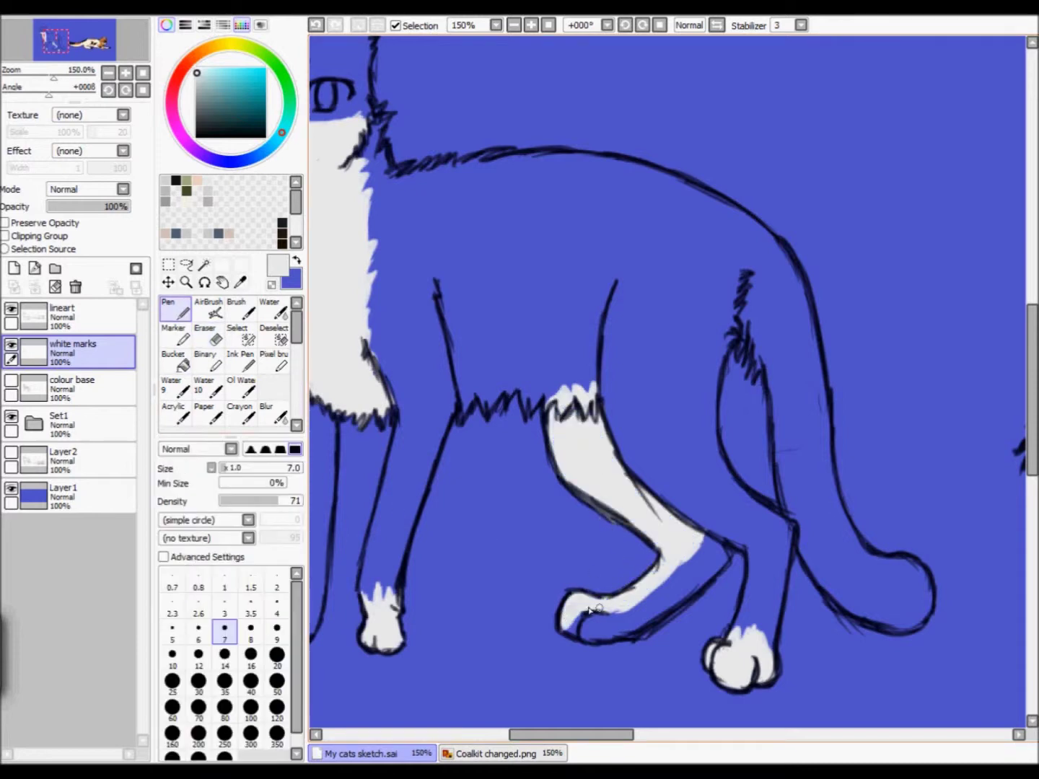
# Step: Draw a white outline from the rump fur along the tail's underside to its tip and fill it using the Bucket
pyautogui.hscroll(1, 572, 714)
pyautogui.press('e')
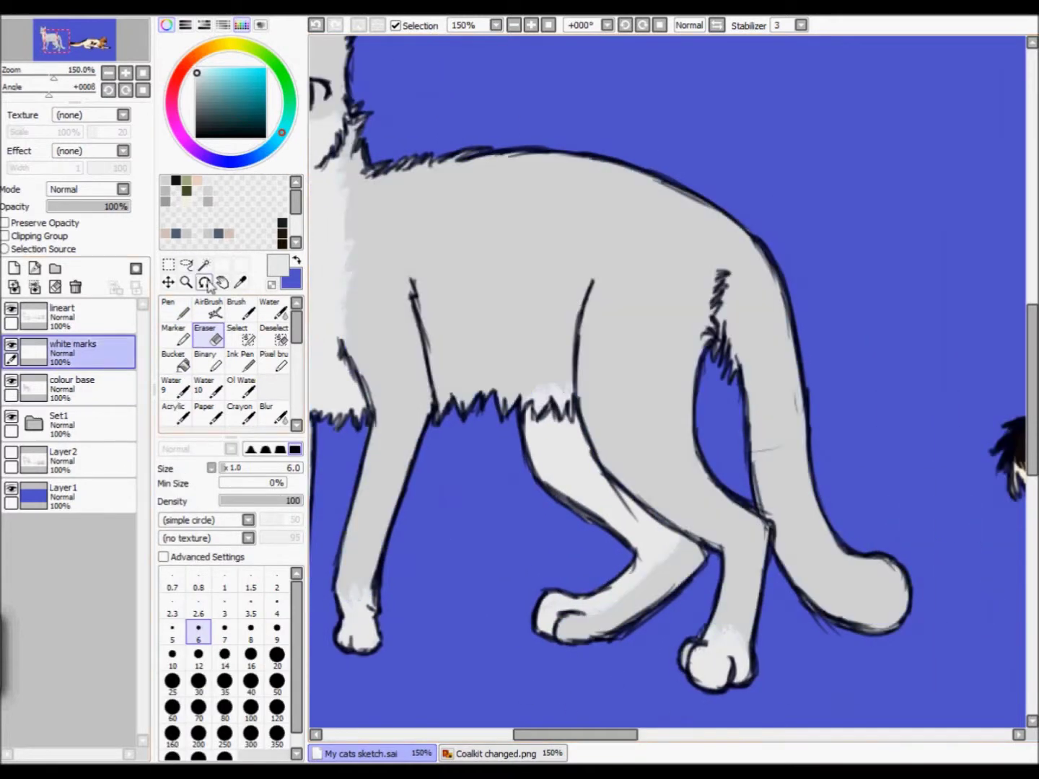
pyautogui.moveTo(555, 246); pyautogui.dragTo(542, 265)
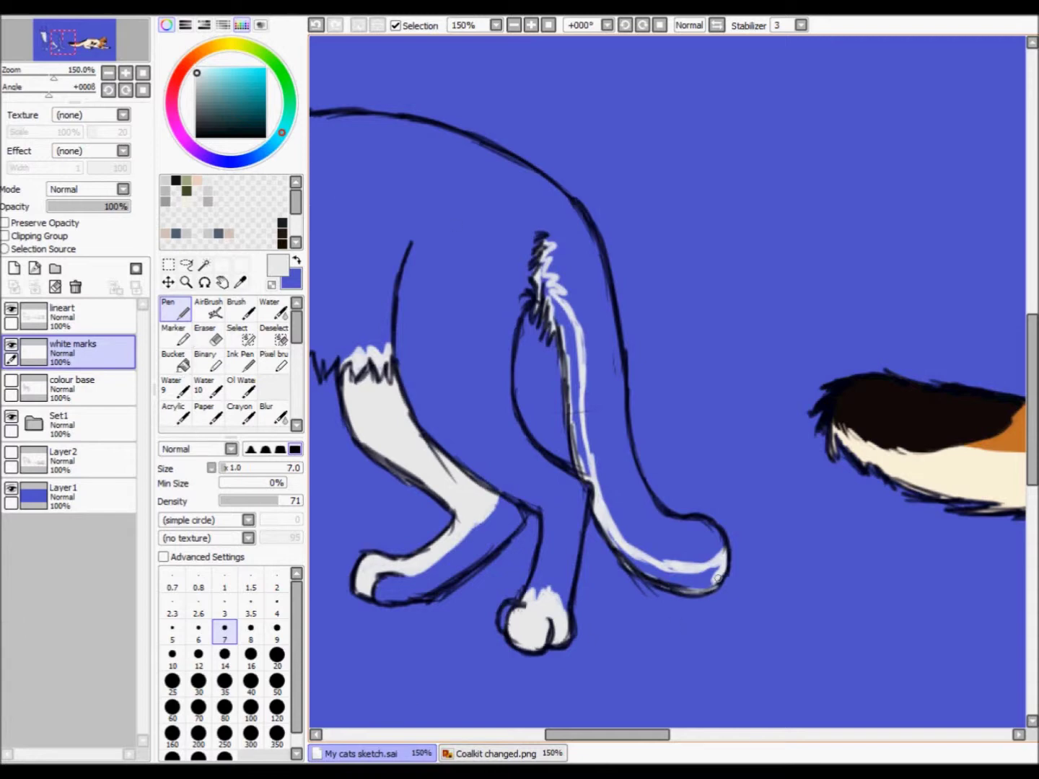
pyautogui.click(177, 360)
pyautogui.click(572, 342)
pyautogui.press('n')
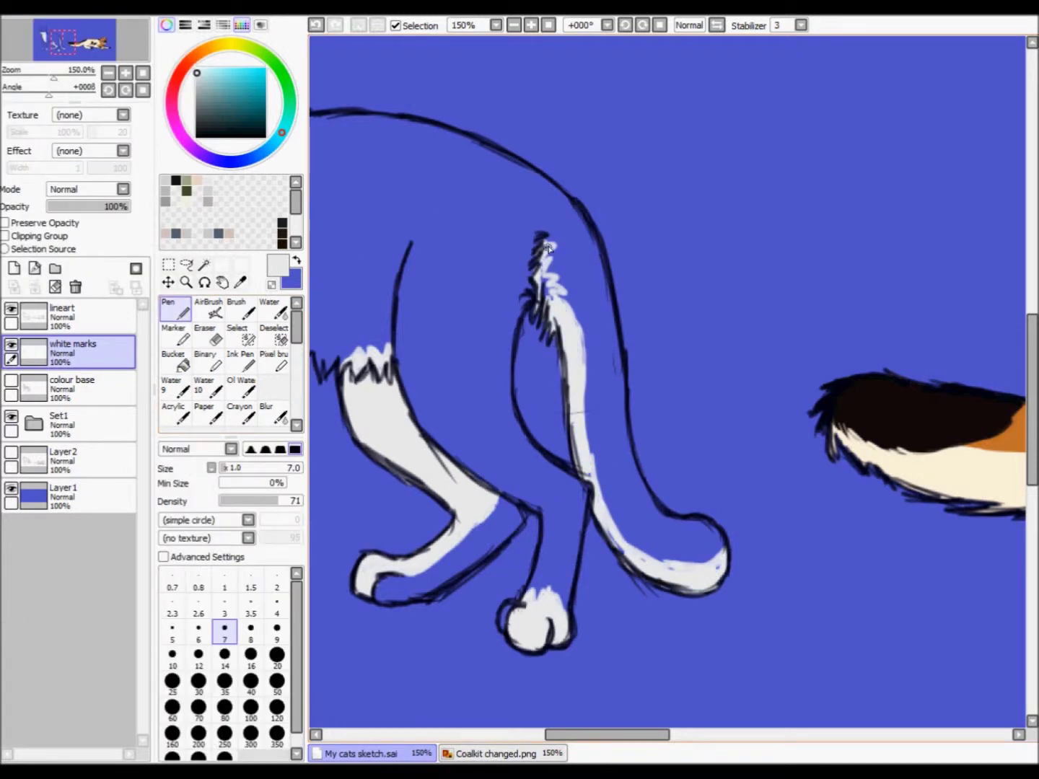
pyautogui.press('space')
pyautogui.scroll(-2, 696, 573)
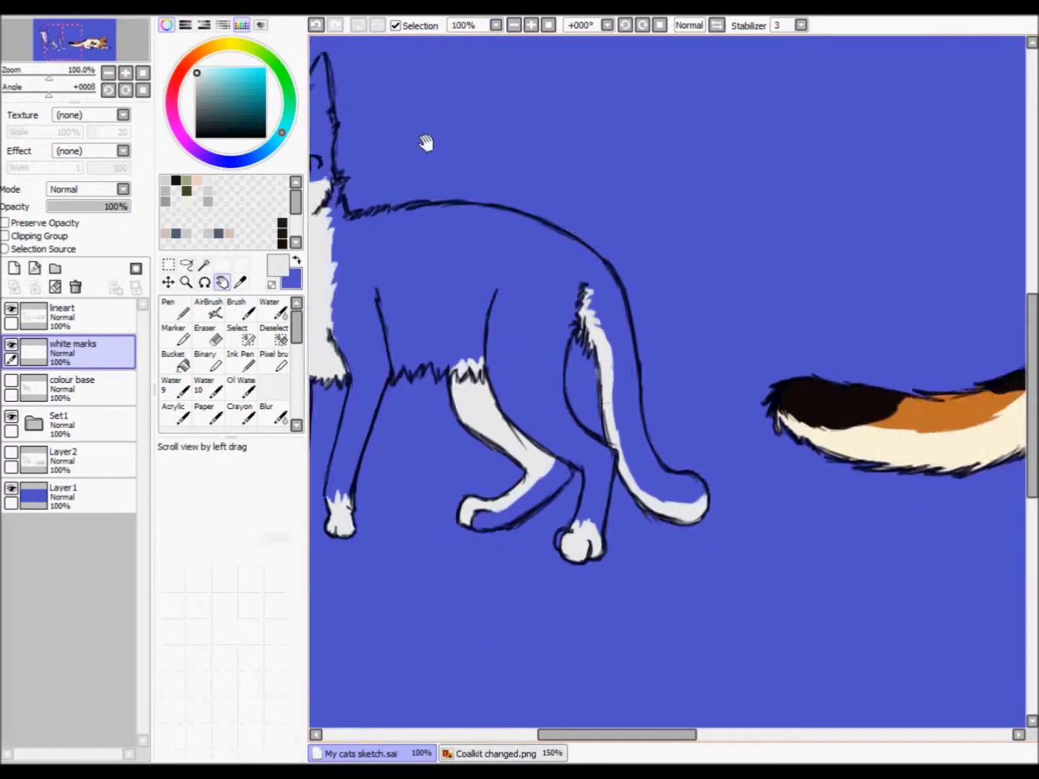
# Step: Add a new layer above the white marks and name it "black marks"
pyautogui.scroll(2, 696, 572)
pyautogui.hotkey('ctrl', 'shift', 'n')
pyautogui.write('black marks')
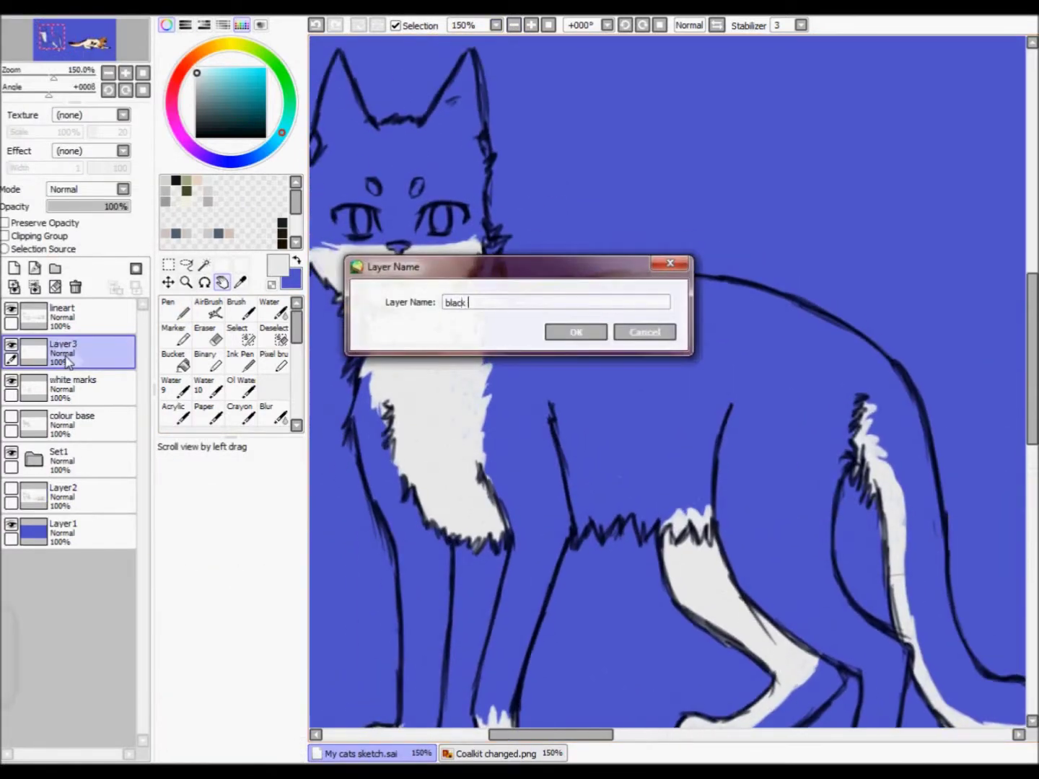
pyautogui.press('Return')
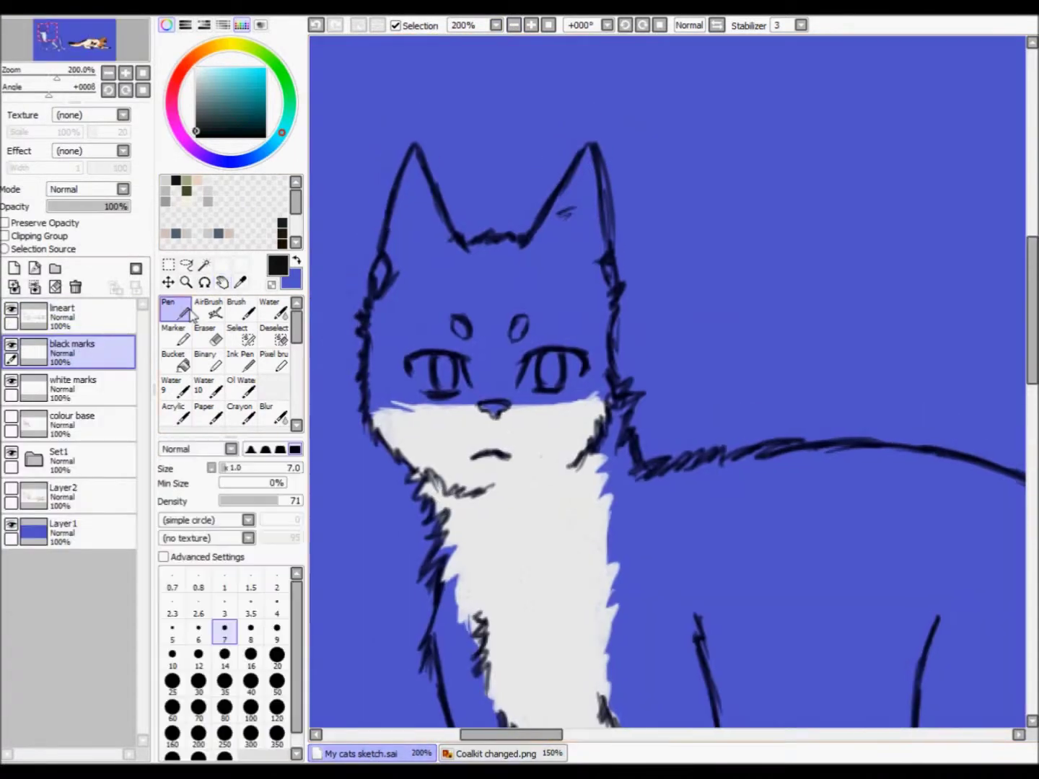
# Step: Draw black brow spots, forehead stripes and cheek stripes on the face, plus one curved stripe on the shoulder
pyautogui.moveTo(456, 321); pyautogui.dragTo(463, 334)
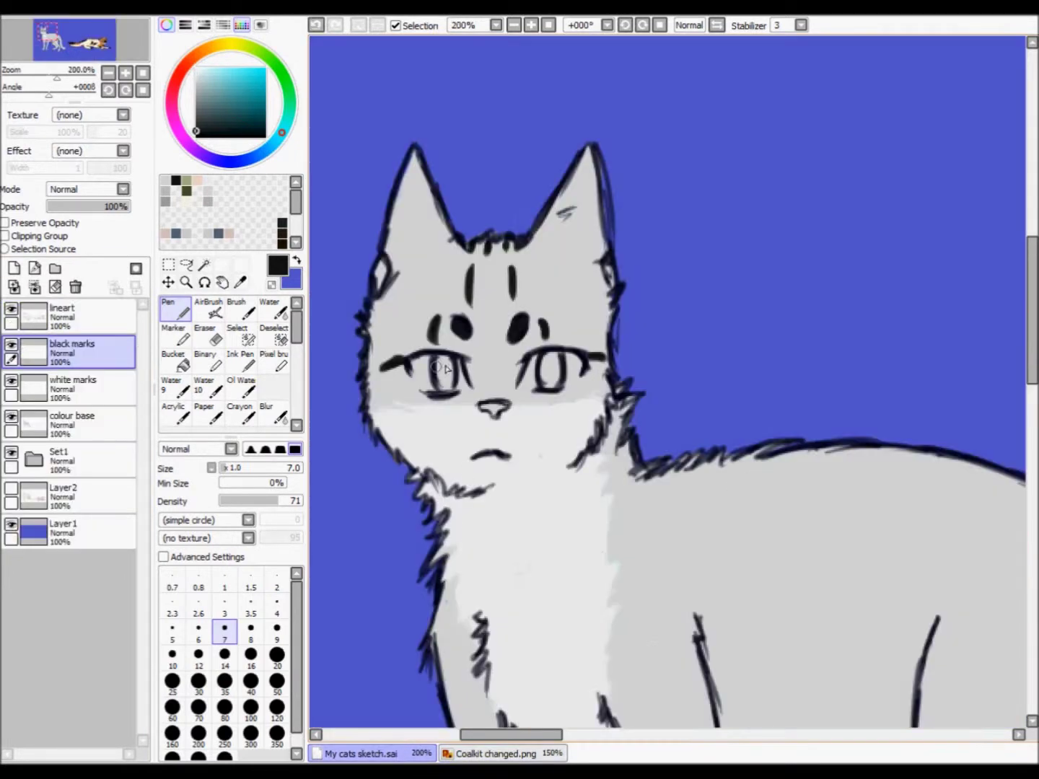
pyautogui.hotkey('ctrl', 'z')
pyautogui.moveTo(514, 734); pyautogui.dragTo(536, 734)
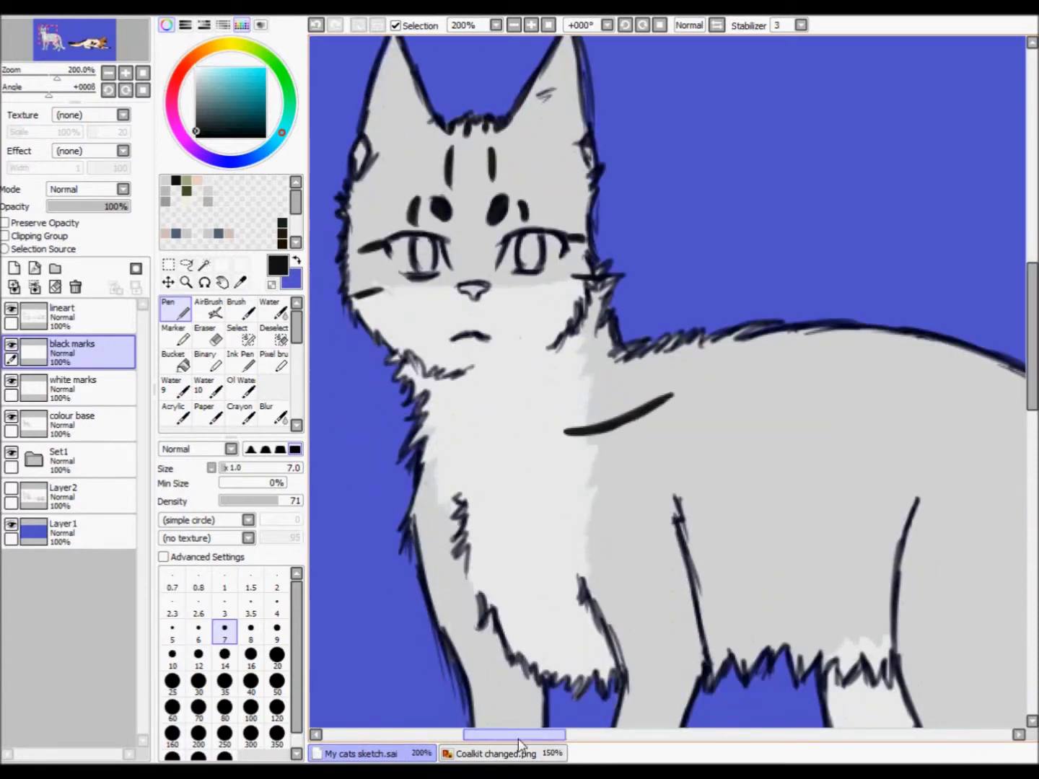
# Step: Paint a jagged black band along the top of the back, starting behind the neck
pyautogui.moveTo(520, 744); pyautogui.dragTo(501, 735)
pyautogui.moveTo(574, 357); pyautogui.dragTo(624, 357)
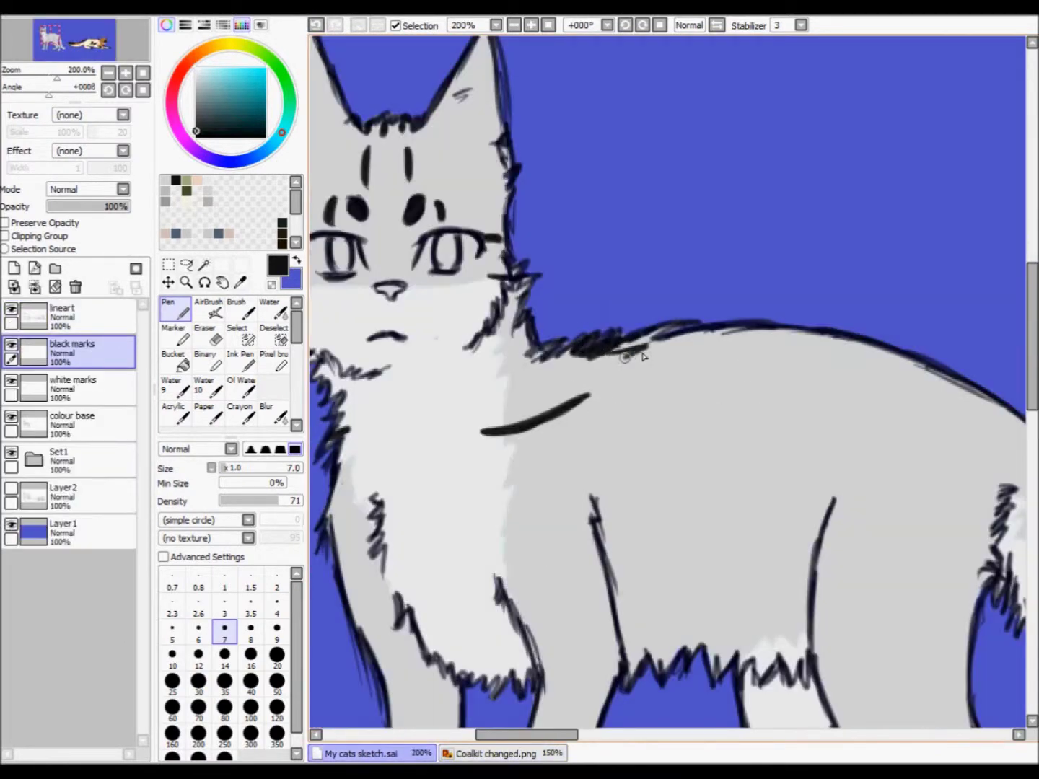
pyautogui.moveTo(645, 356); pyautogui.dragTo(693, 350)
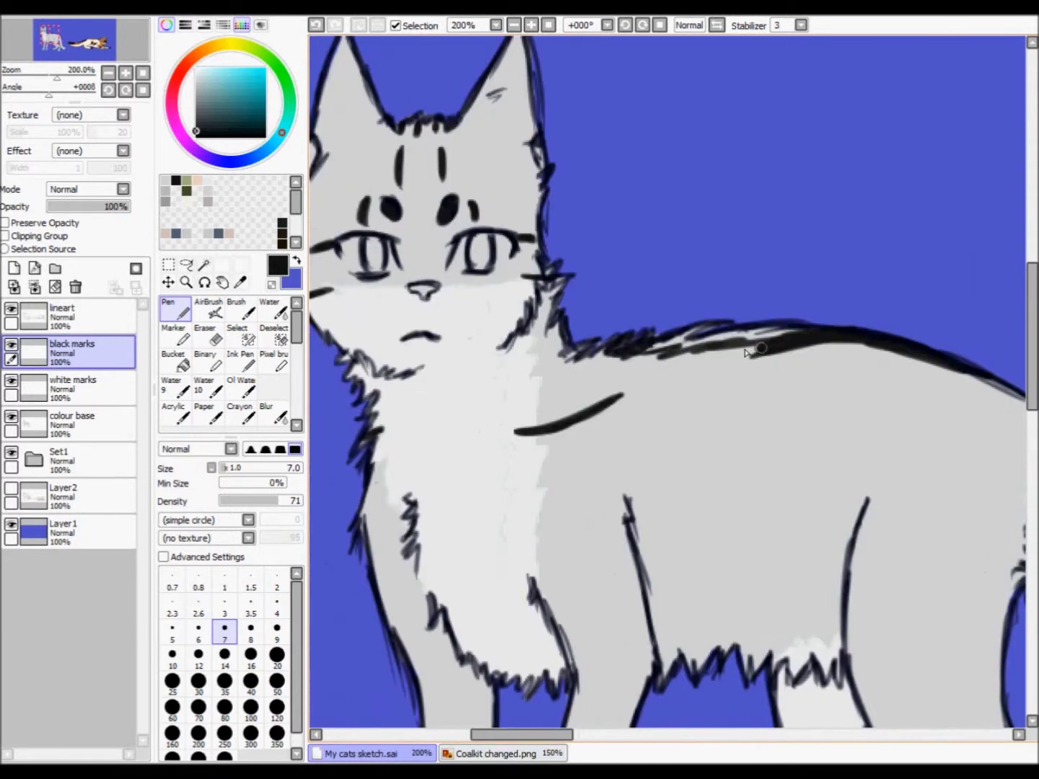
pyautogui.moveTo(761, 348)
pyautogui.mouseDown()
pyautogui.moveTo(794, 333)
pyautogui.moveTo(642, 341)
pyautogui.moveTo(722, 353)
pyautogui.mouseUp()
# Step: Continue the black band over the rump and down the outer side of the tail, filling it solid
pyautogui.moveTo(551, 734); pyautogui.dragTo(626, 736)
pyautogui.moveTo(584, 162)
pyautogui.mouseDown()
pyautogui.moveTo(625, 218)
pyautogui.moveTo(661, 375)
pyautogui.moveTo(655, 426)
pyautogui.moveTo(655, 387)
pyautogui.moveTo(691, 565)
pyautogui.moveTo(766, 624)
pyautogui.mouseUp()
pyautogui.moveTo(633, 212)
pyautogui.mouseDown()
pyautogui.moveTo(668, 345)
pyautogui.moveTo(694, 537)
pyautogui.moveTo(686, 473)
pyautogui.moveTo(729, 569)
pyautogui.moveTo(782, 575)
pyautogui.mouseUp()
pyautogui.scroll(-2, 694, 538)
pyautogui.press('e')
pyautogui.press('n')
pyautogui.moveTo(705, 514); pyautogui.dragTo(754, 567)
pyautogui.hotkey('ctrl', '-')
# Step: Check the reference sheet and thicken the undersides of the paws in black
pyautogui.click(496, 753)
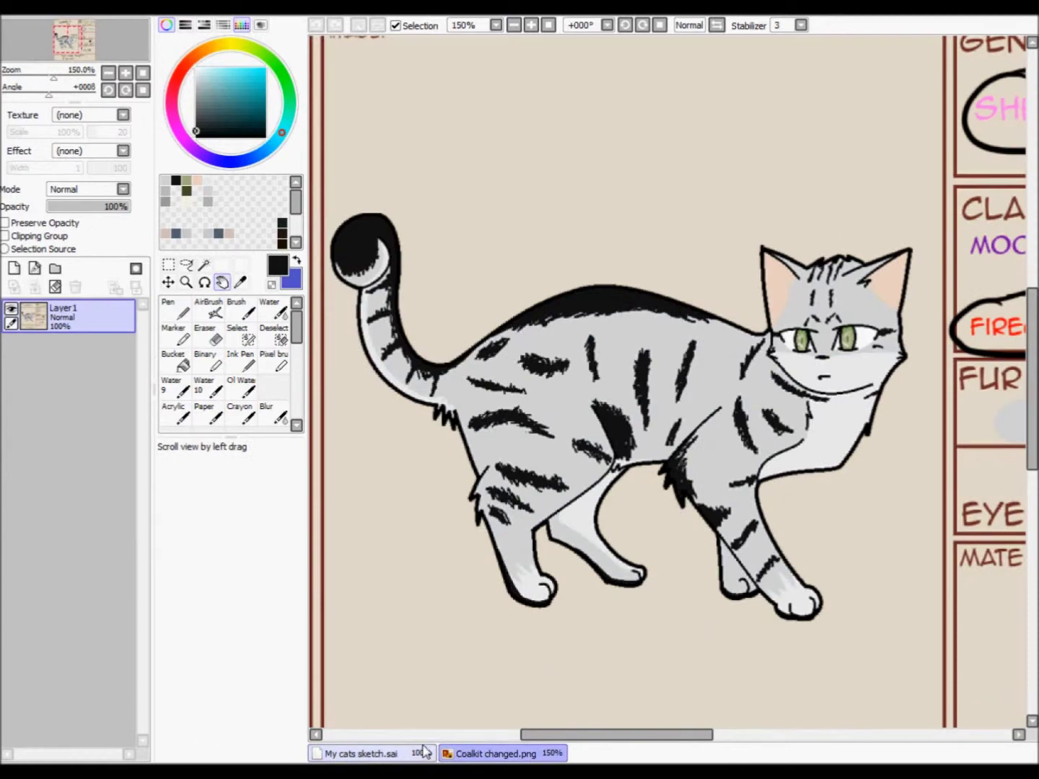
pyautogui.click(375, 753)
pyautogui.moveTo(440, 528); pyautogui.dragTo(603, 462)
pyautogui.moveTo(602, 465)
pyautogui.mouseDown()
pyautogui.moveTo(495, 531)
pyautogui.moveTo(556, 552)
pyautogui.moveTo(629, 477)
pyautogui.mouseUp()
pyautogui.hscroll(-10, 684, 607)
pyautogui.click(315, 25)
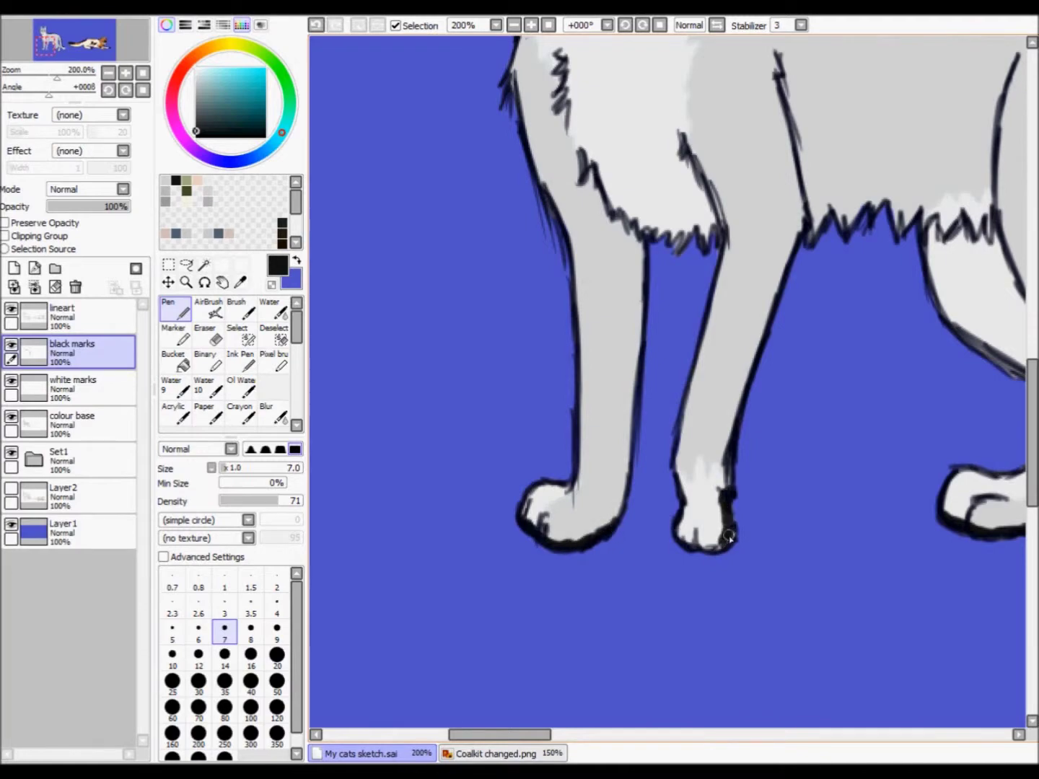
pyautogui.scroll(-2, 727, 469)
# Step: Outline a jagged black patch on the flank in front of the near hind leg, matching the reference, and fill it
pyautogui.click(491, 753)
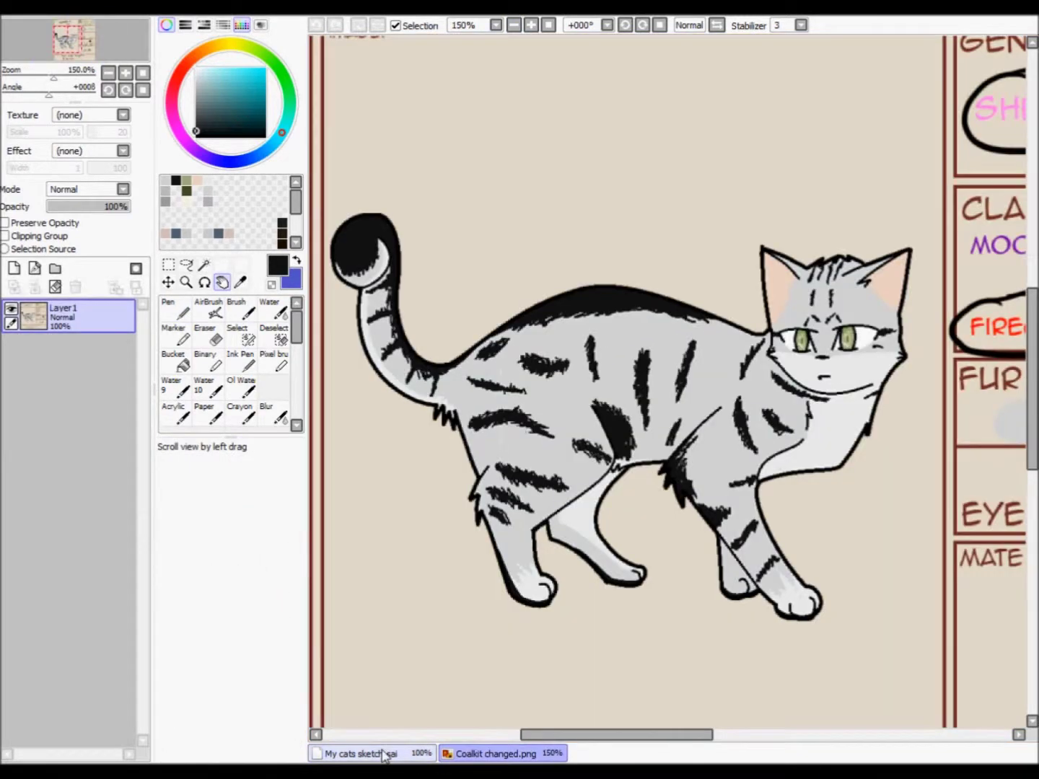
pyautogui.click(387, 753)
pyautogui.click(490, 753)
pyautogui.click(394, 753)
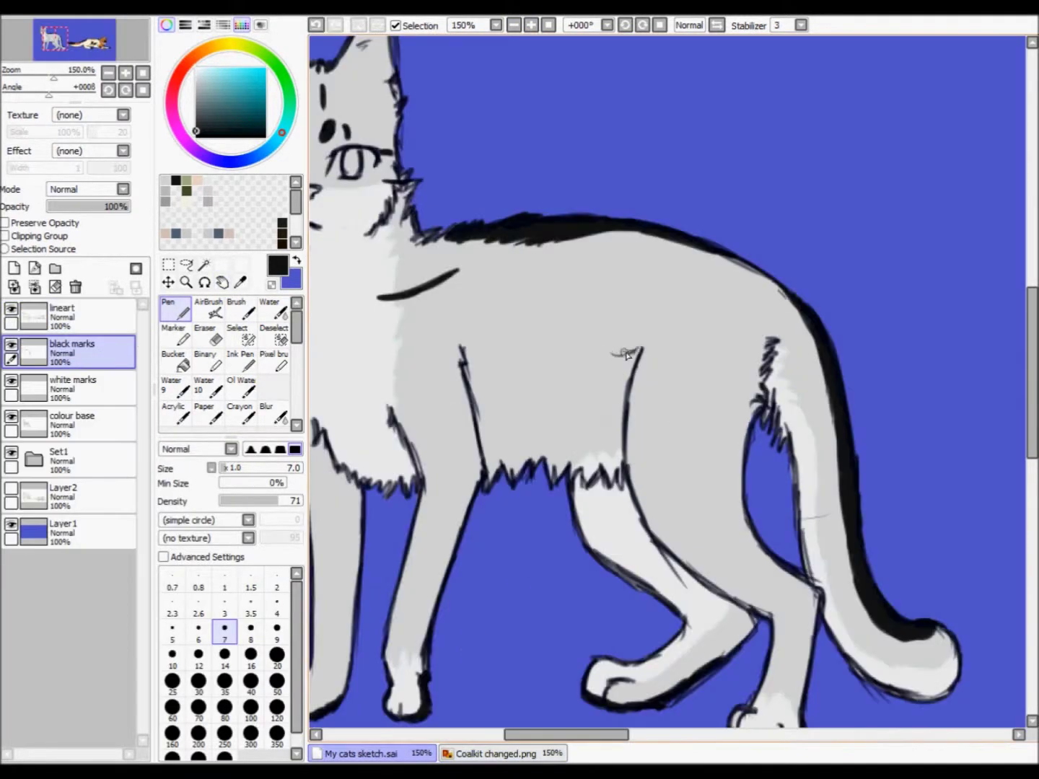
pyautogui.moveTo(612, 365); pyautogui.dragTo(595, 442)
pyautogui.click(530, 25)
pyautogui.moveTo(602, 322)
pyautogui.mouseDown()
pyautogui.moveTo(549, 534)
pyautogui.moveTo(575, 509)
pyautogui.mouseUp()
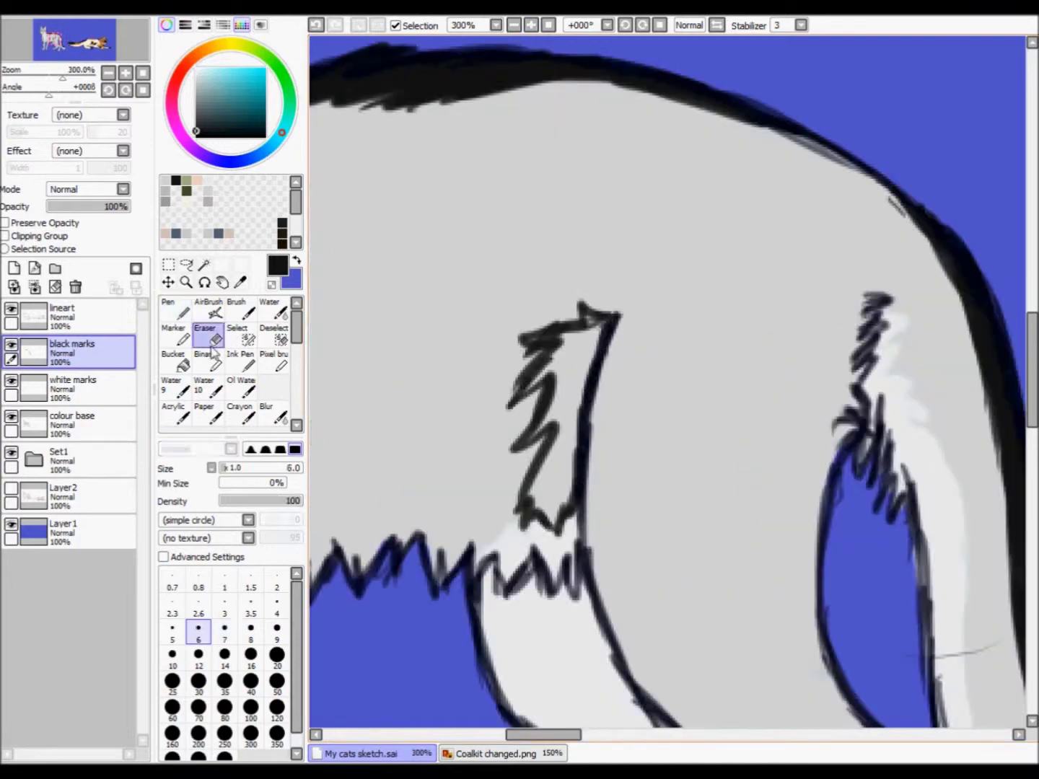
pyautogui.moveTo(549, 332); pyautogui.dragTo(541, 420)
pyautogui.moveTo(602, 317)
pyautogui.mouseDown()
pyautogui.moveTo(530, 393)
pyautogui.moveTo(523, 548)
pyautogui.mouseUp()
pyautogui.scroll(-2, 548, 432)
# Step: Paint a jagged black patch behind the near foreleg's elbow and compare it with the reference sheet
pyautogui.click(490, 753)
pyautogui.click(374, 754)
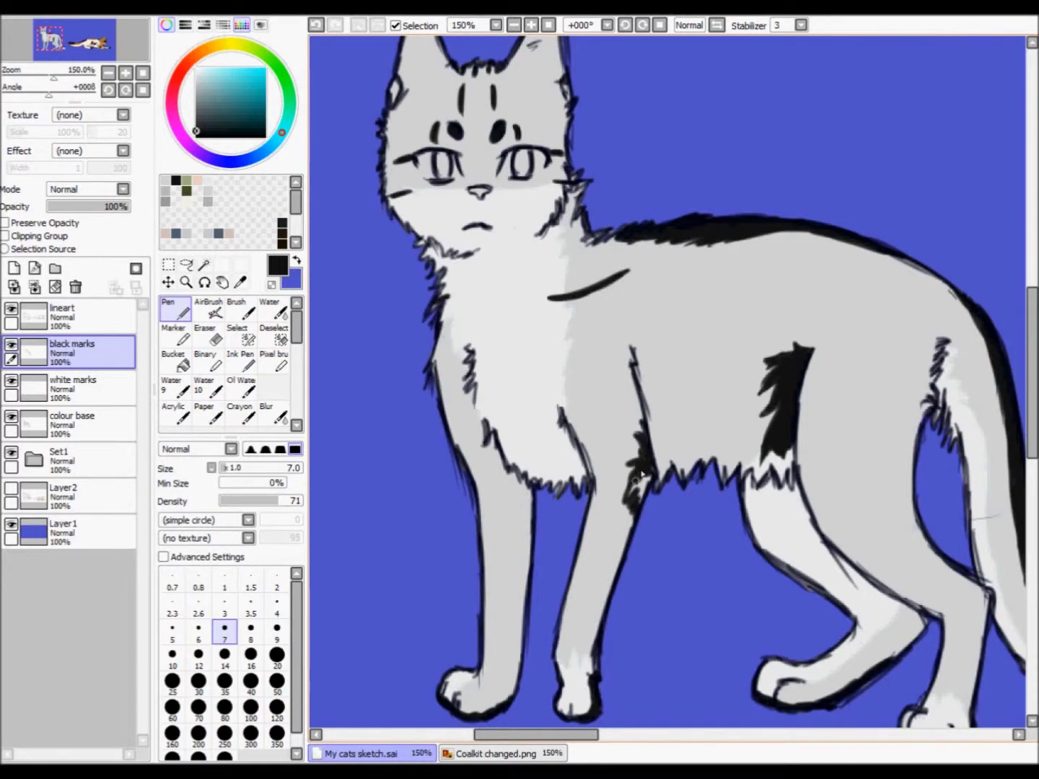
pyautogui.hotkey('ctrl', 'Tab')
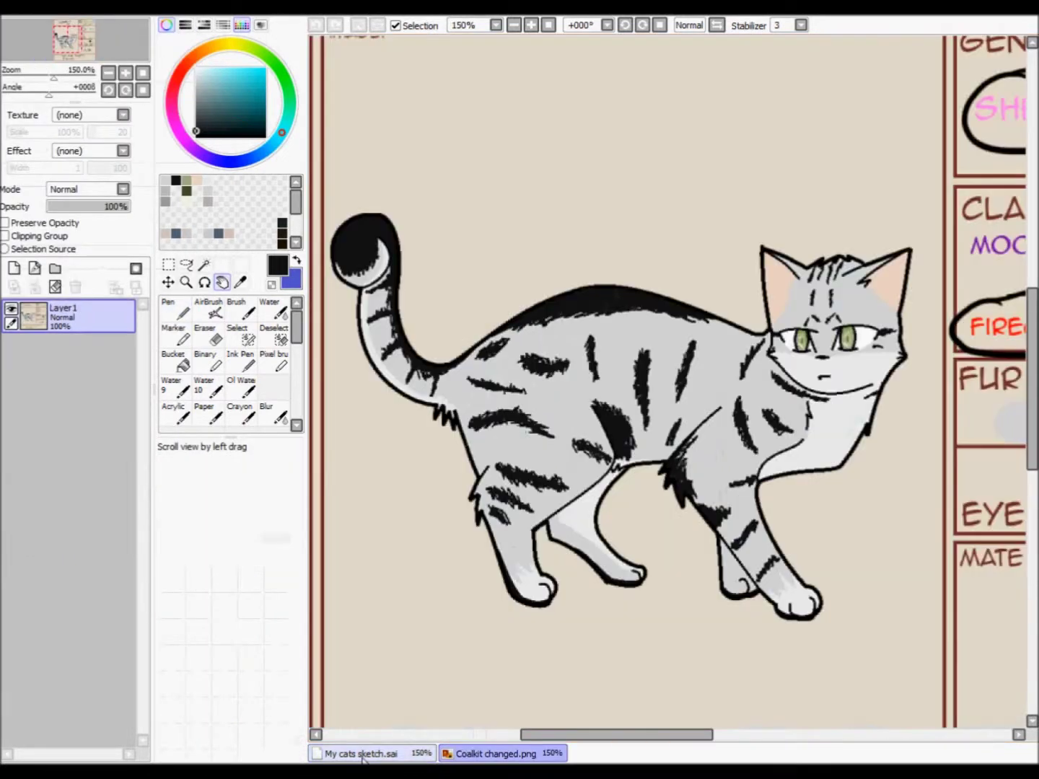
pyautogui.hotkey('ctrl', 'Tab')
# Step: Draw tapered black stripes across the shoulder and along the flank
pyautogui.moveTo(608, 355); pyautogui.dragTo(512, 422)
pyautogui.moveTo(595, 315); pyautogui.dragTo(555, 367)
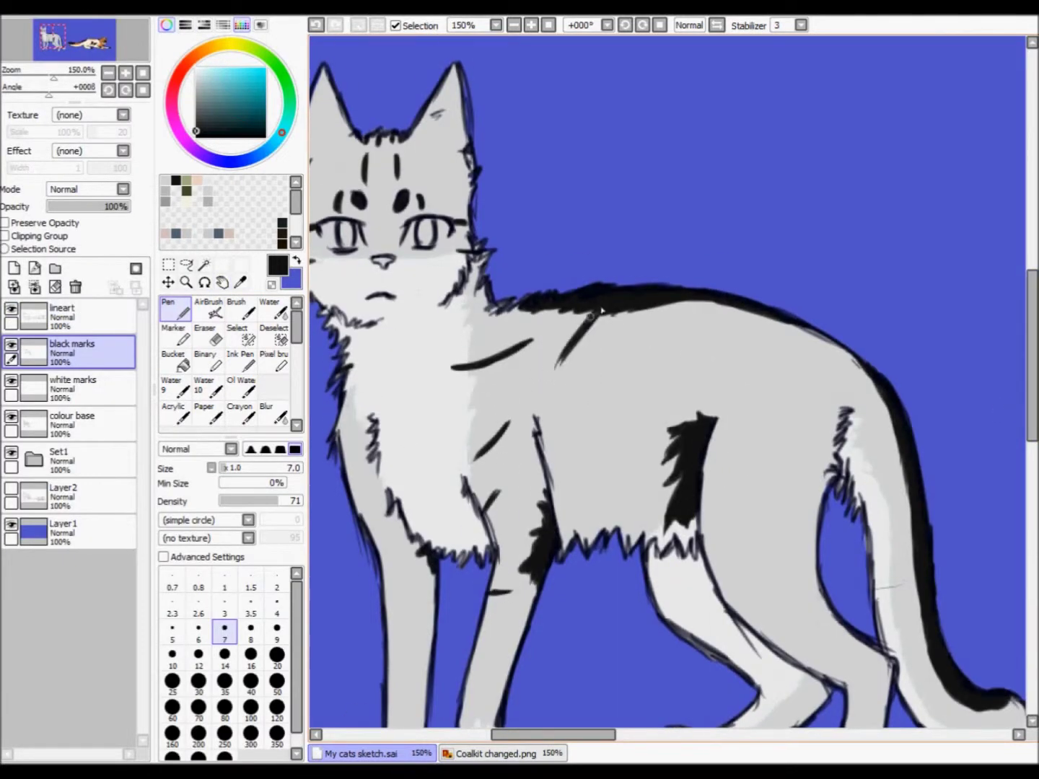
pyautogui.moveTo(619, 351); pyautogui.dragTo(614, 457)
pyautogui.moveTo(632, 474); pyautogui.dragTo(627, 498)
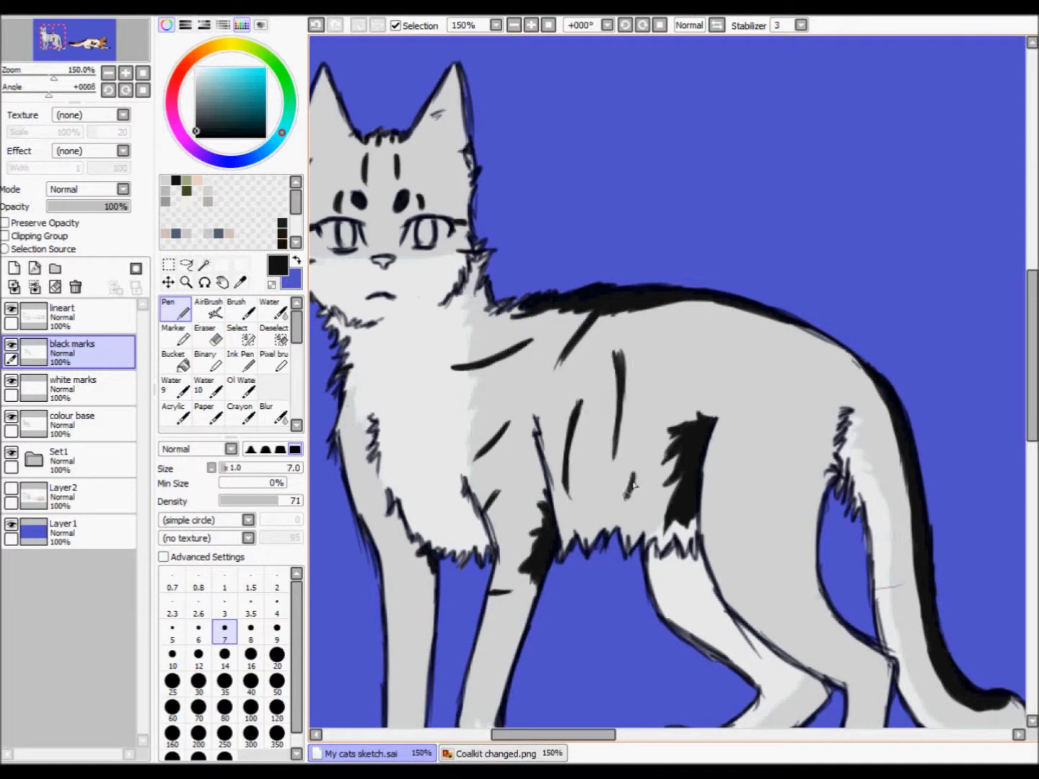
pyautogui.moveTo(684, 302); pyautogui.dragTo(670, 386)
pyautogui.moveTo(711, 331); pyautogui.dragTo(738, 395)
pyautogui.hotkey('ctrl', 'z')
pyautogui.hotkey('ctrl', 'z')
# Step: Replace the slanted stripe behind the shoulder with two separate black stripes, one reaching up to the back band
pyautogui.press('e')
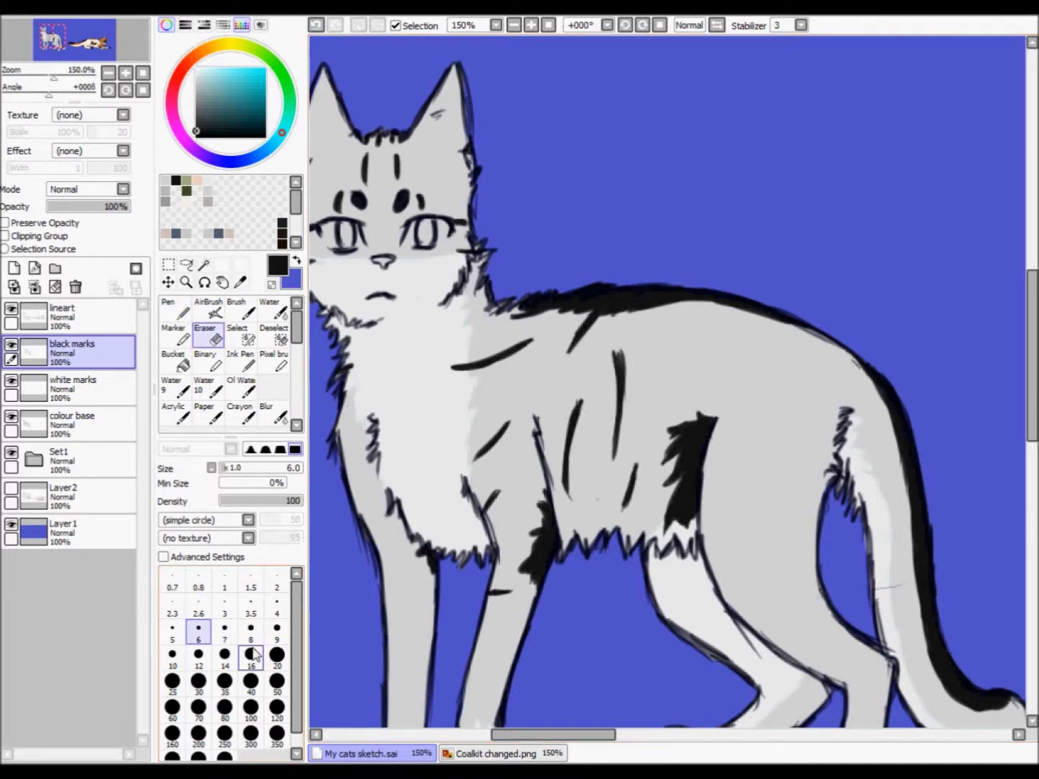
pyautogui.press('n')
pyautogui.moveTo(525, 405); pyautogui.dragTo(552, 364)
pyautogui.moveTo(562, 374); pyautogui.dragTo(586, 310)
pyautogui.hotkey('ctrl', 'z')
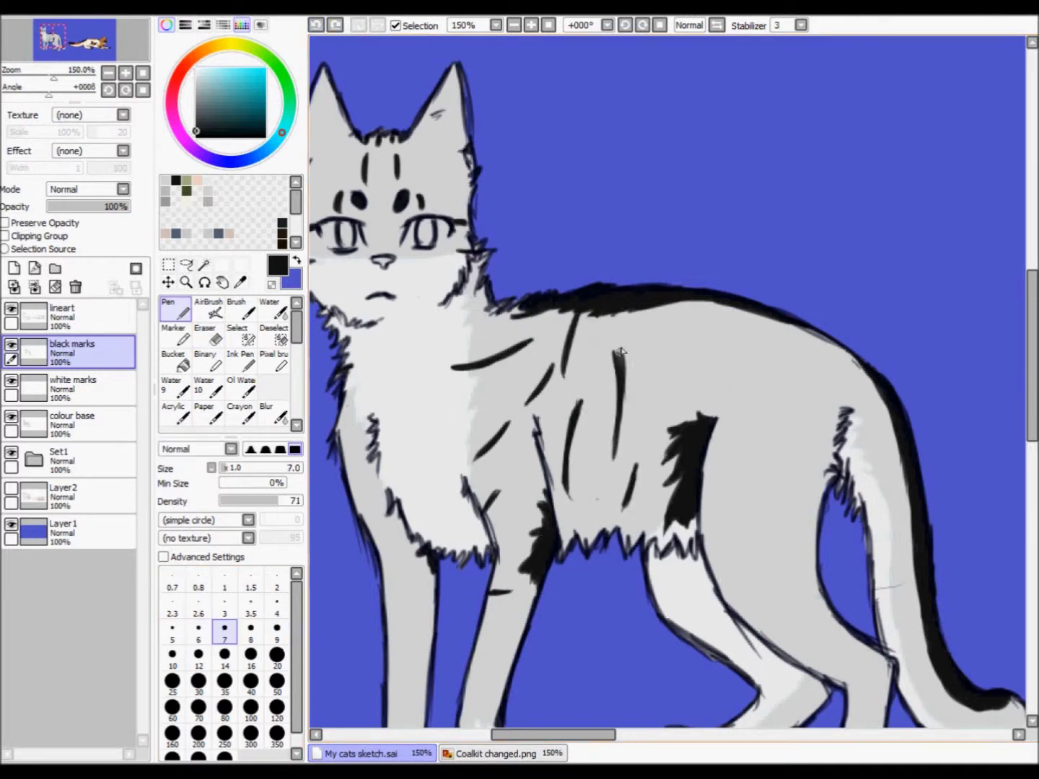
# Step: Add short black stripes down the near foreleg and on the far foreleg
pyautogui.hscroll(-2, 747, 391)
pyautogui.scroll(-3, 552, 593)
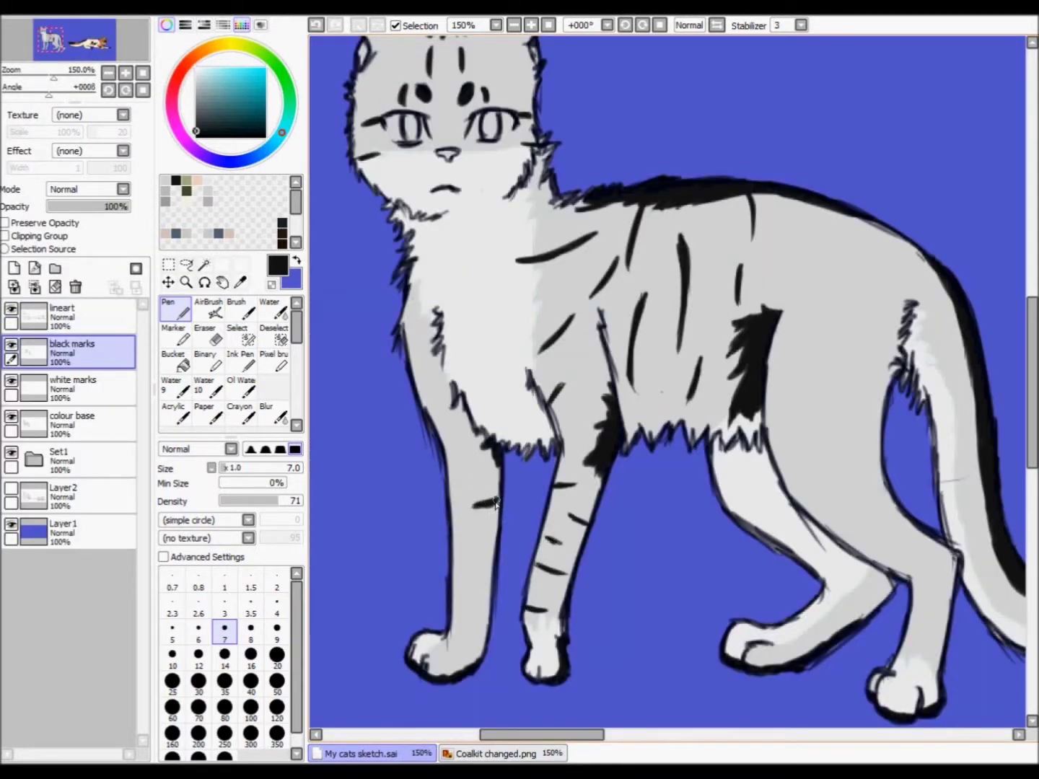
pyautogui.press('e')
pyautogui.press('n')
# Step: Draw black stripes across the rump, near thigh and hock, redrawing the one in the middle of the thigh
pyautogui.moveTo(822, 214); pyautogui.dragTo(520, 191)
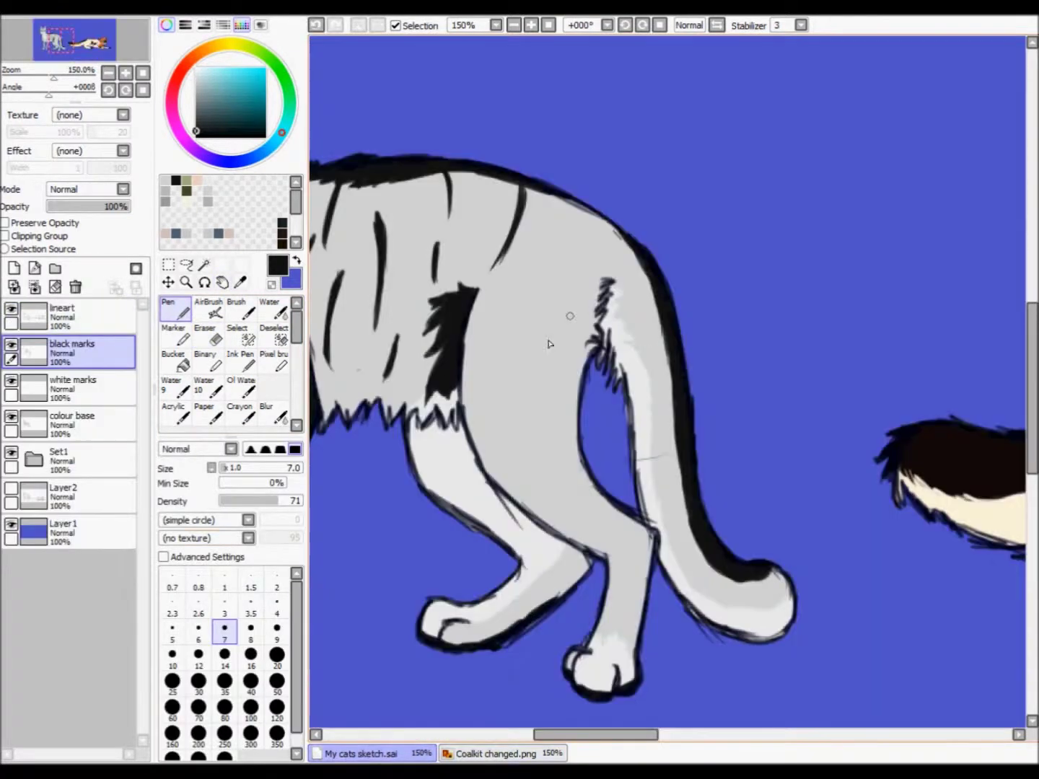
pyautogui.moveTo(575, 273); pyautogui.dragTo(503, 295)
pyautogui.moveTo(510, 354); pyautogui.dragTo(464, 366)
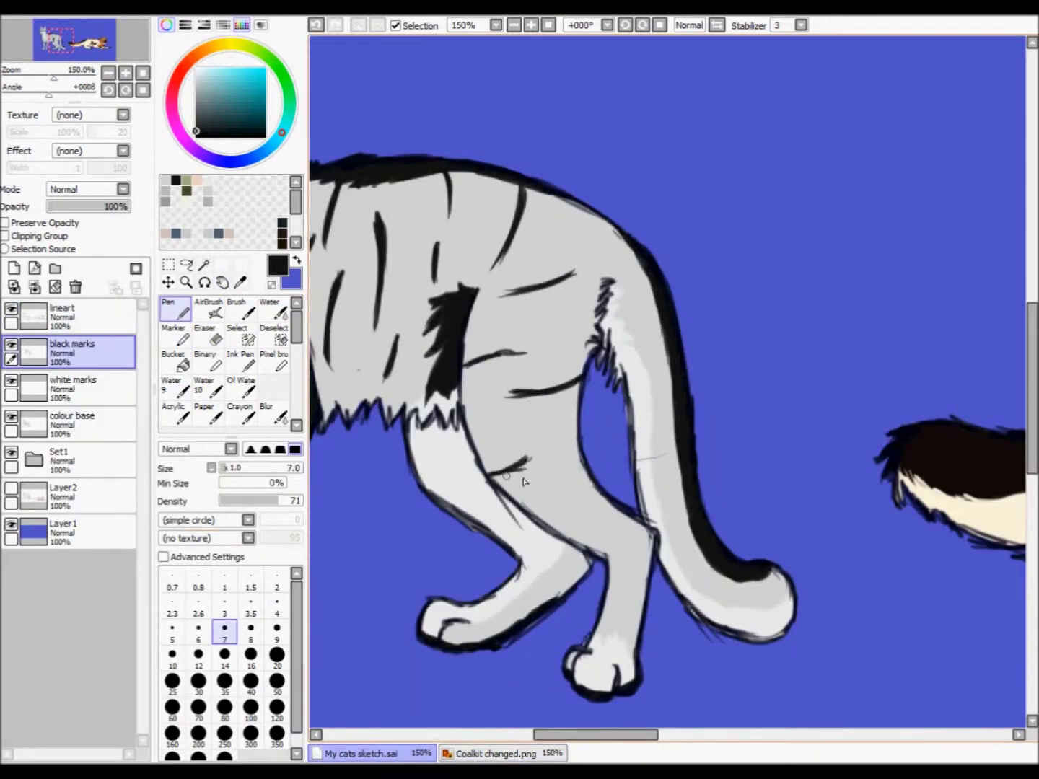
pyautogui.press('e')
pyautogui.press('n')
pyautogui.moveTo(569, 379)
pyautogui.mouseDown()
pyautogui.moveTo(533, 391)
pyautogui.moveTo(577, 396)
pyautogui.mouseUp()
pyautogui.moveTo(603, 497); pyautogui.dragTo(577, 515)
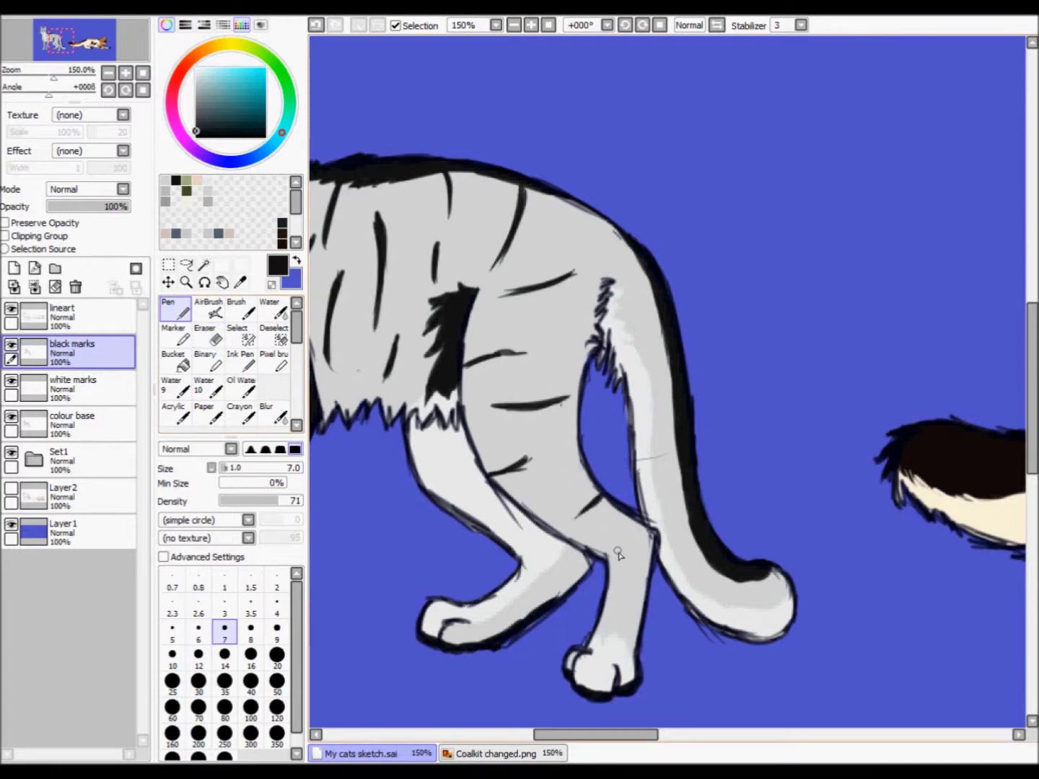
# Step: Compare the markings with the reference sheet and add black stripes along the far foreleg's outer edge
pyautogui.scroll(-1, 628, 577)
pyautogui.moveTo(346, 577); pyautogui.dragTo(404, 667)
pyautogui.click(497, 753)
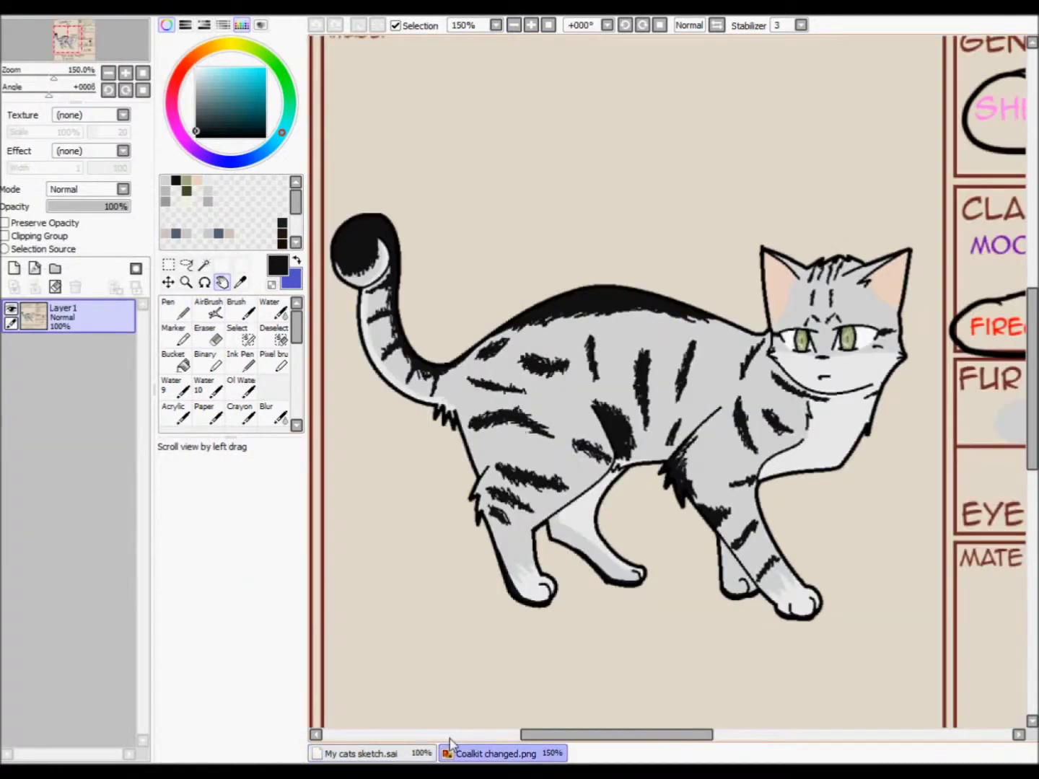
pyautogui.click(361, 753)
pyautogui.scroll(2, 407, 672)
pyautogui.moveTo(390, 452); pyautogui.dragTo(556, 335)
pyautogui.scroll(-1, 555, 335)
# Step: Add a new layer above the black marks and name it "nose n ears"
pyautogui.click(14, 268)
pyautogui.doubleClick(72, 343)
pyautogui.write('nose n ears')
pyautogui.press('Return')
# Step: Colour the nose and inner ears with the peach swatch, outlining each ear area and filling it using the Bucket
pyautogui.click(497, 753)
pyautogui.click(360, 752)
pyautogui.click(197, 180)
pyautogui.scroll(1, 502, 302)
pyautogui.press('n')
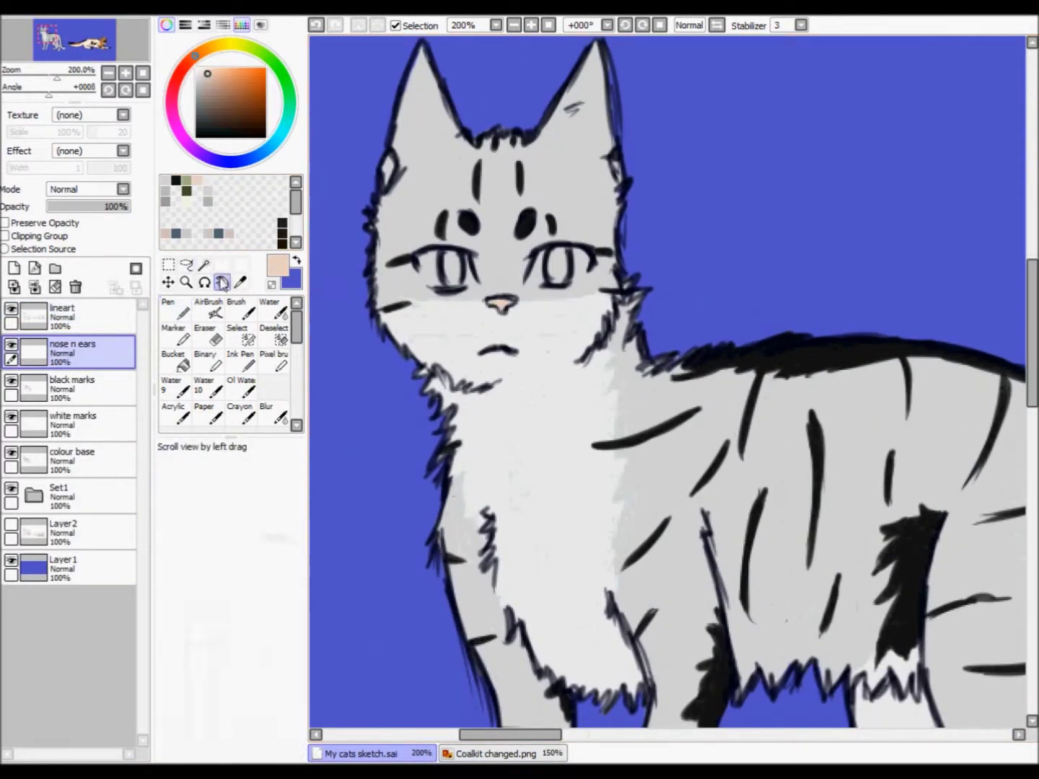
pyautogui.moveTo(555, 132); pyautogui.dragTo(540, 241)
pyautogui.moveTo(581, 277); pyautogui.dragTo(579, 177)
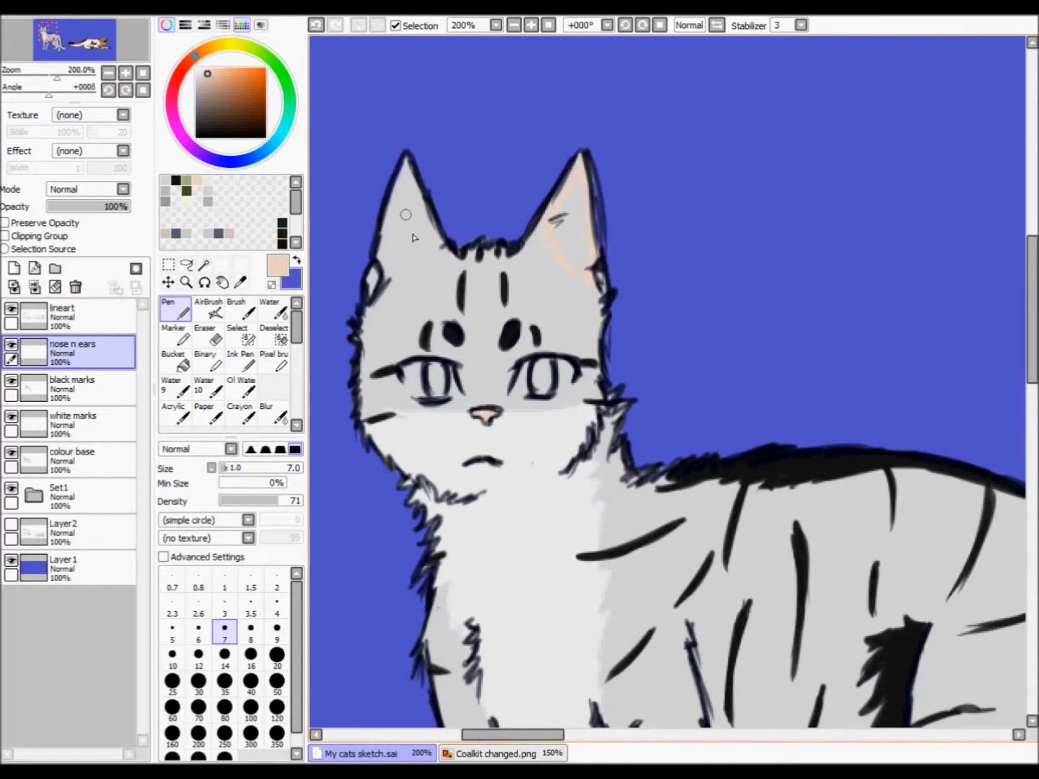
pyautogui.click(173, 359)
# Step: Paint pale fur tufts inside both ears with the Pen at size 4, using a sampled light grey
pyautogui.click(173, 310)
pyautogui.keyDown('alt'); pyautogui.click(385, 262); pyautogui.keyUp('alt')
pyautogui.press('[')
pyautogui.press('[')
pyautogui.press('[')
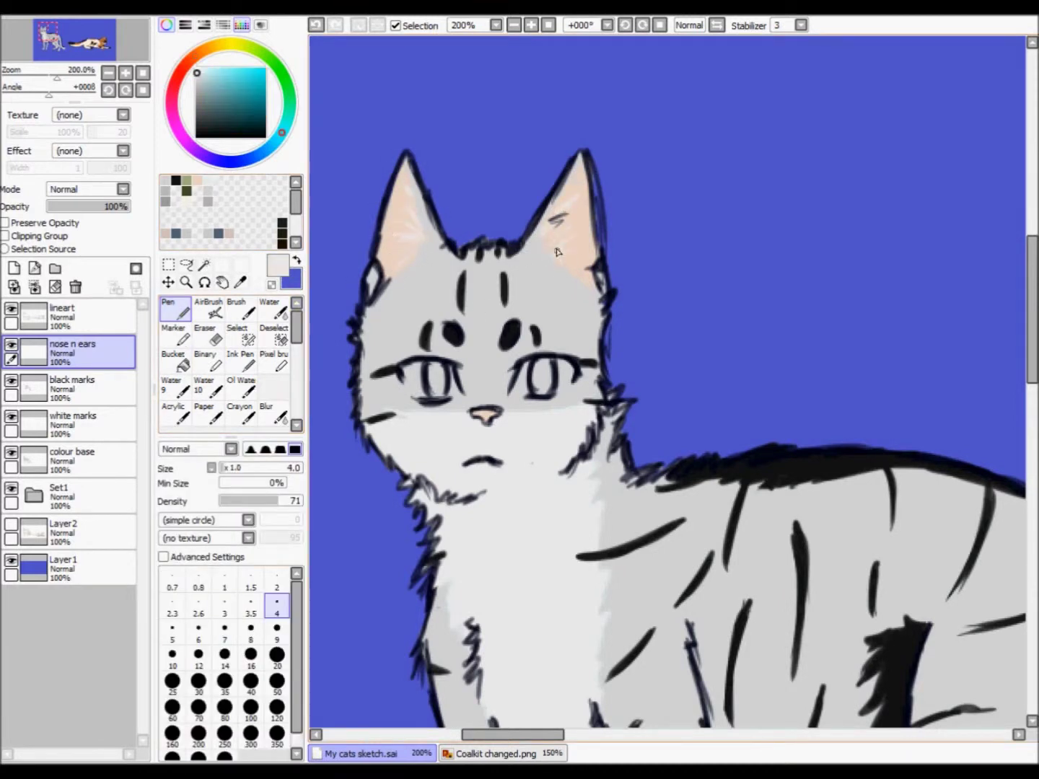
# Step: Add a layer named "eyes green" above "nose n ears" and paint both irises muted green with the Pen at size 6
pyautogui.click(13, 269)
pyautogui.doubleClick(83, 354)
pyautogui.write('eyes green')
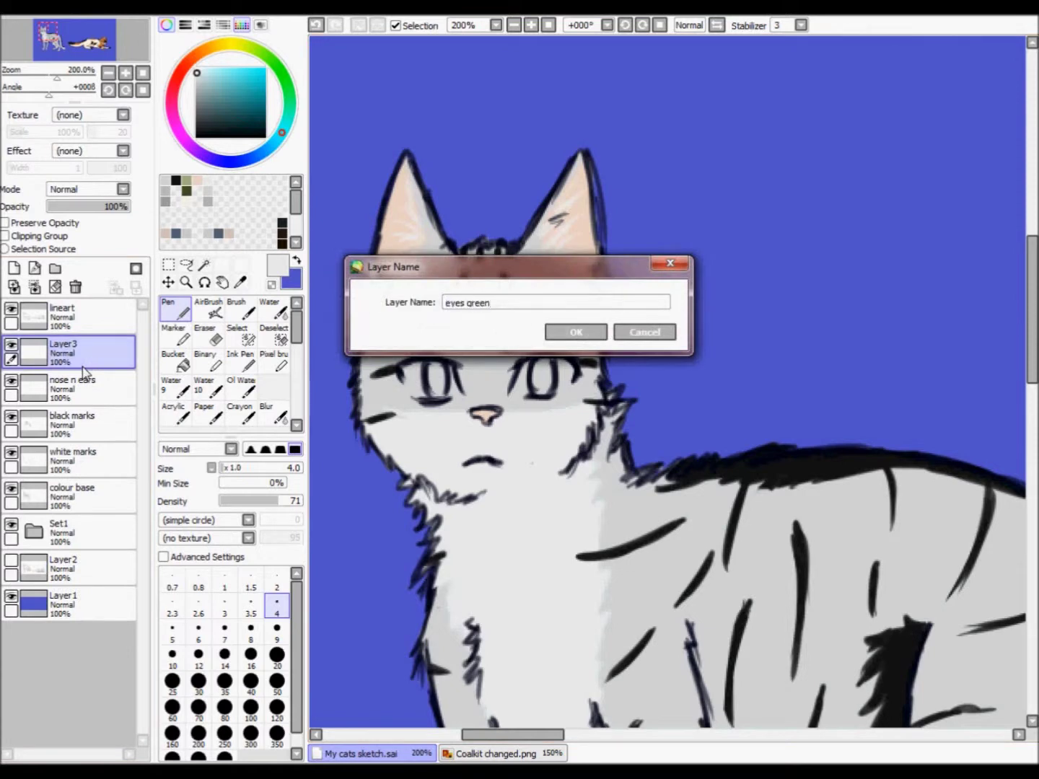
pyautogui.press('Return')
pyautogui.click(240, 45)
pyautogui.click(208, 638)
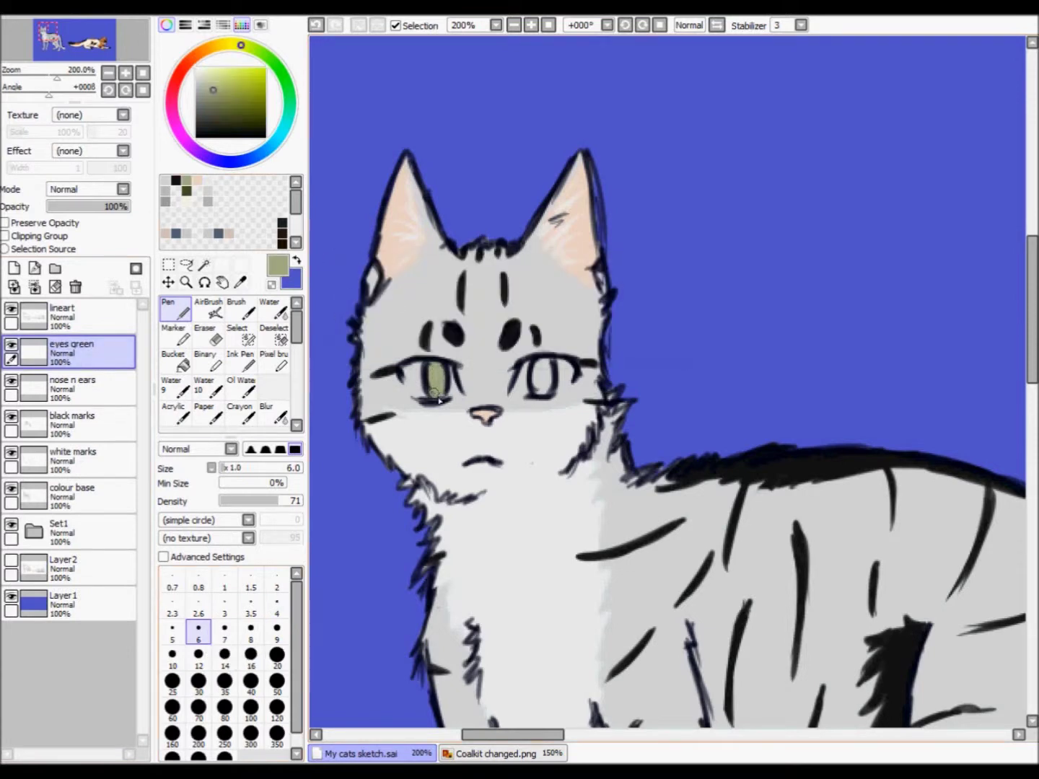
# Step: Add a layer named "eyes white" below "eyes green" and paint the whites of both eyes pale cream
pyautogui.click(13, 267)
pyautogui.doubleClick(87, 390)
pyautogui.write('eyes white')
pyautogui.press('Return')
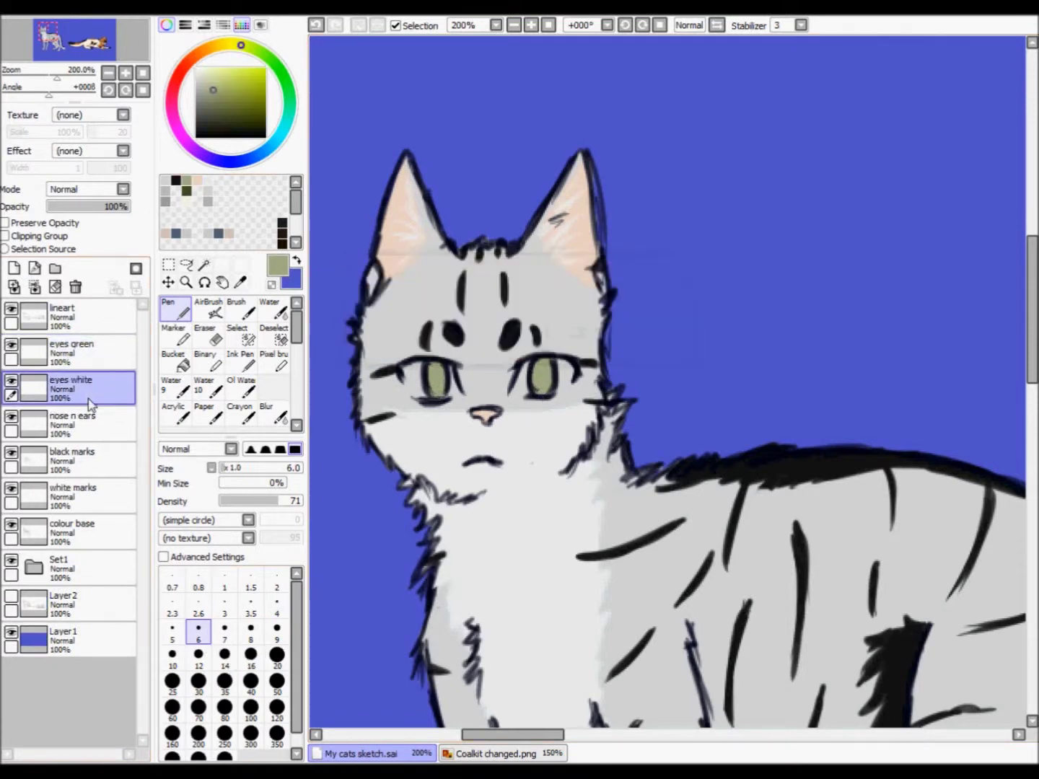
pyautogui.moveTo(405, 379); pyautogui.dragTo(435, 394)
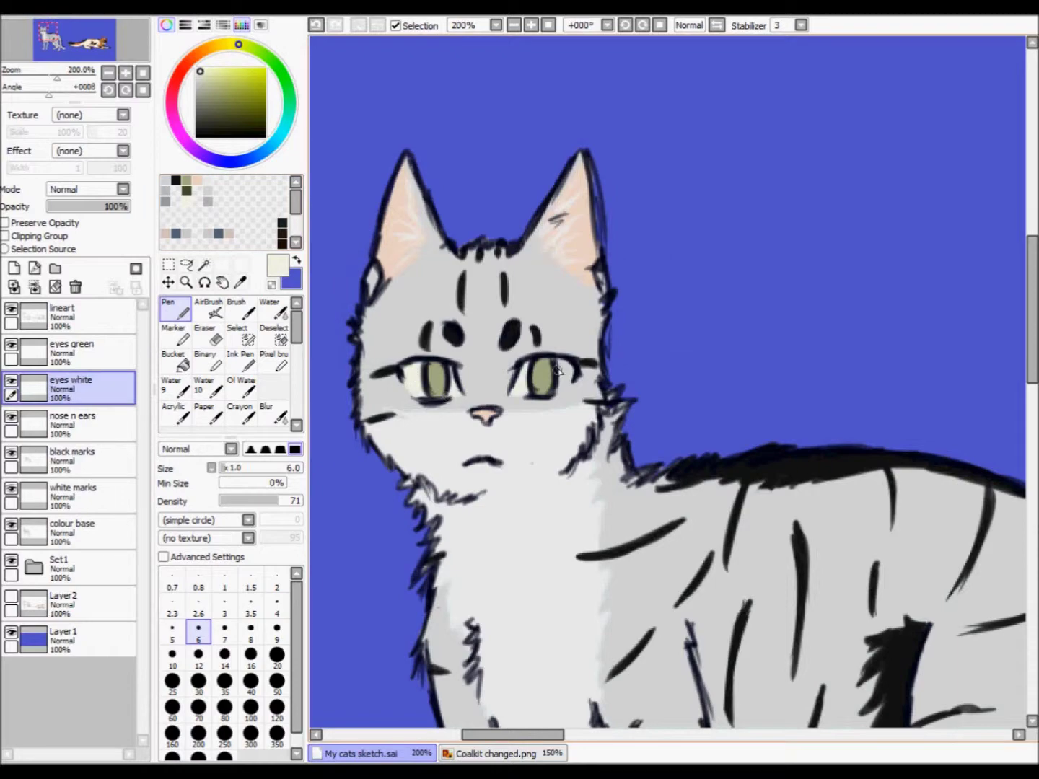
# Step: Check the eyes against the reference sheet and set up a dark olive Pen at density 41 with the canvas rotated to -90°
pyautogui.scroll(-3, 564, 366)
pyautogui.moveTo(679, 373); pyautogui.dragTo(529, 281)
pyautogui.hotkey('ctrl', 'Tab')
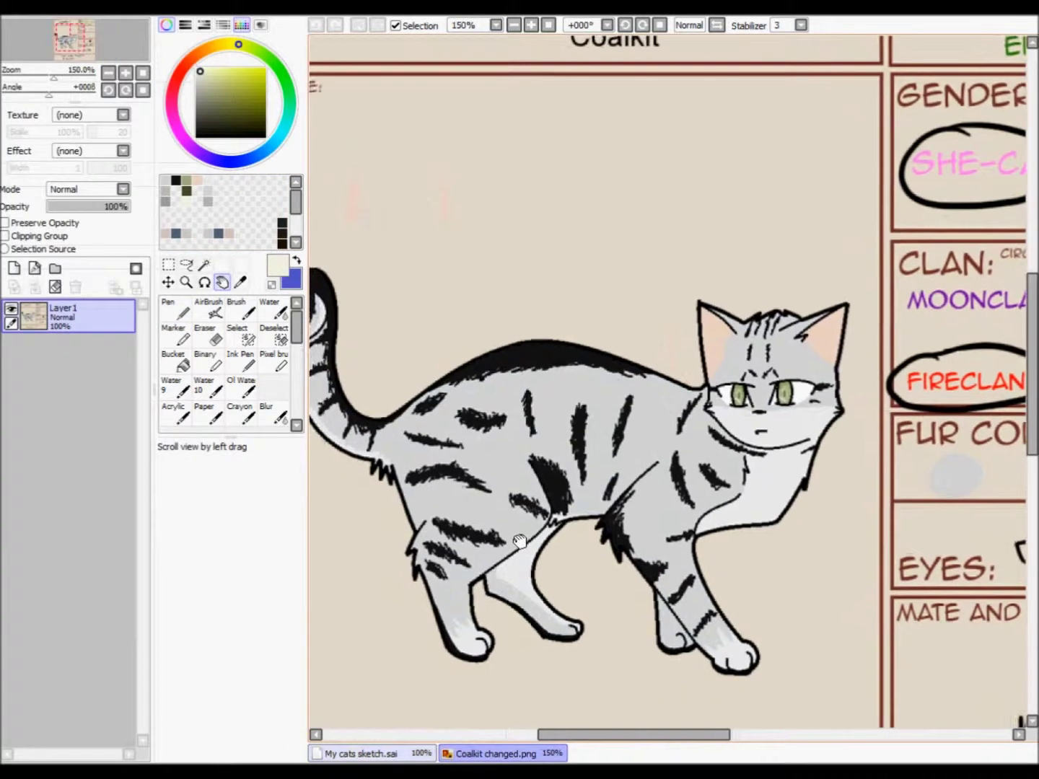
pyautogui.hotkey('ctrl', 'Tab')
pyautogui.click(607, 24)
pyautogui.click(587, 115)
pyautogui.scroll(3, 504, 325)
pyautogui.click(176, 310)
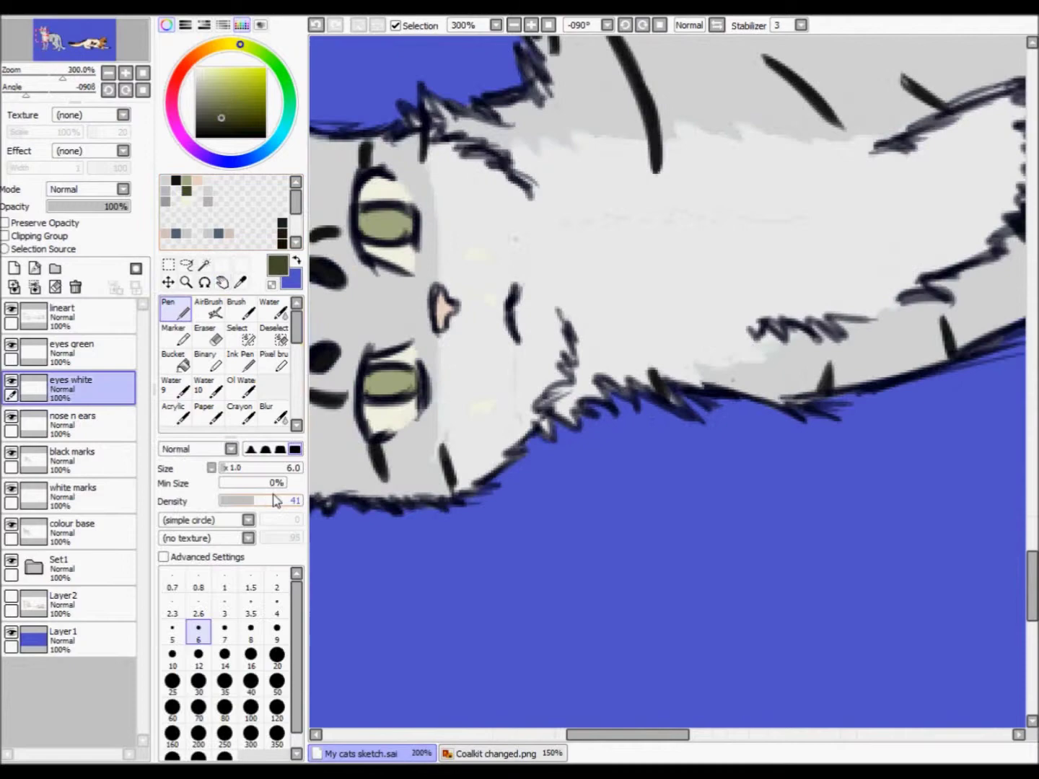
# Step: Add a layer named "eye shades" above "eyes green", shade both irises with dark olive, and restore the canvas rotation to 0°
pyautogui.click(71, 352)
pyautogui.click(14, 268)
pyautogui.doubleClick(73, 352)
pyautogui.write('eye shades')
pyautogui.press('Return')
pyautogui.moveTo(411, 216); pyautogui.dragTo(375, 230)
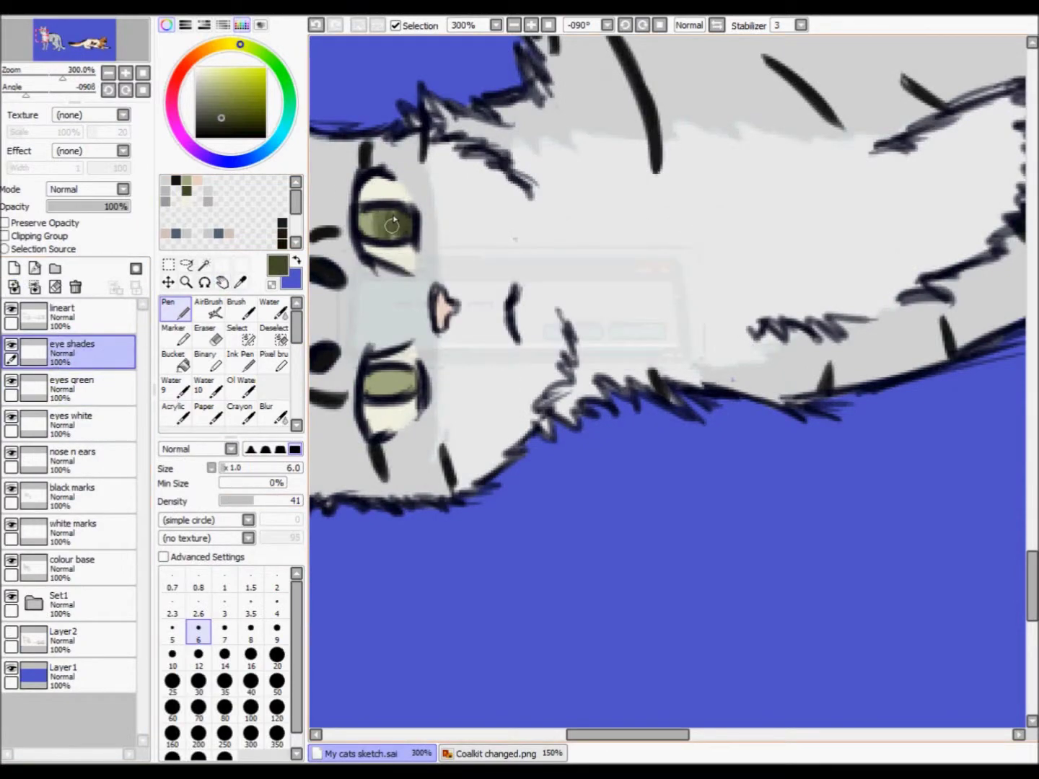
pyautogui.moveTo(415, 364); pyautogui.dragTo(380, 378)
pyautogui.press('Delete')
pyautogui.scroll(-3, 575, 231)
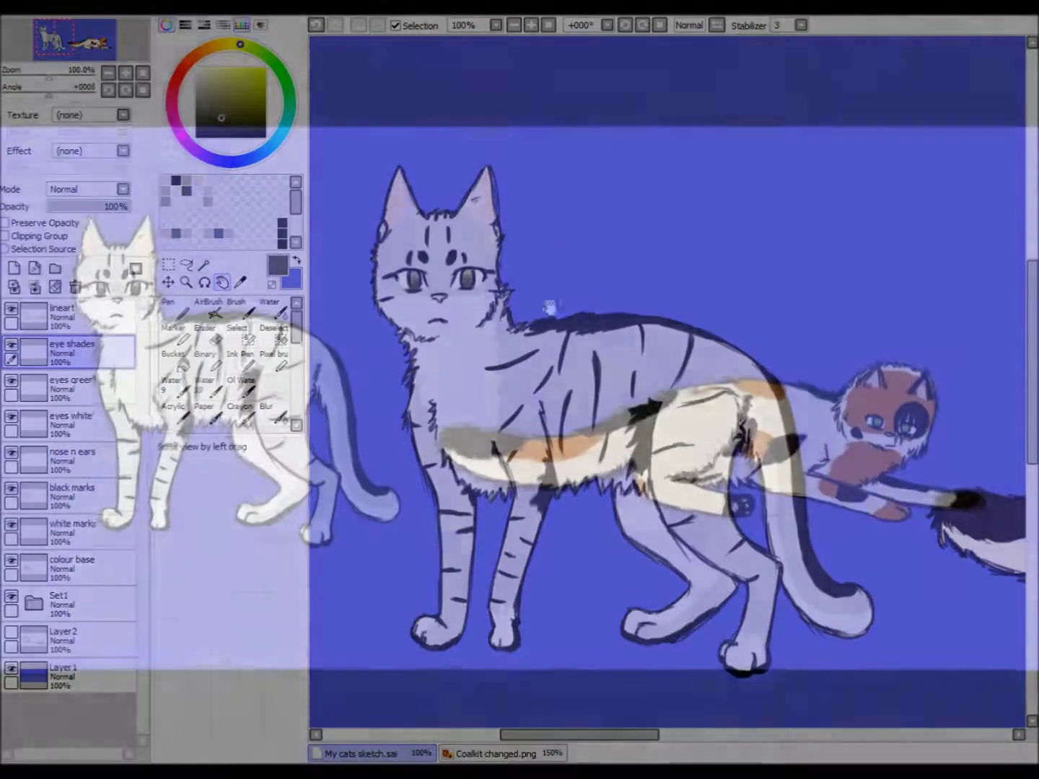